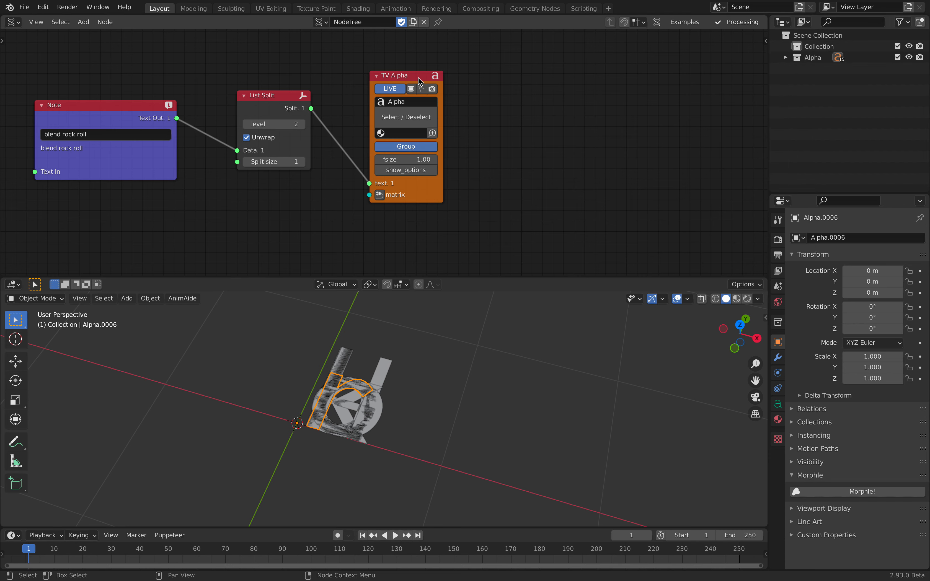
# - Split the node editor area vertically into two side-by-side editors
pyautogui.scroll(-1, 508, 102)
pyautogui.moveTo(508, 103); pyautogui.dragTo(427, 123, button='middle')
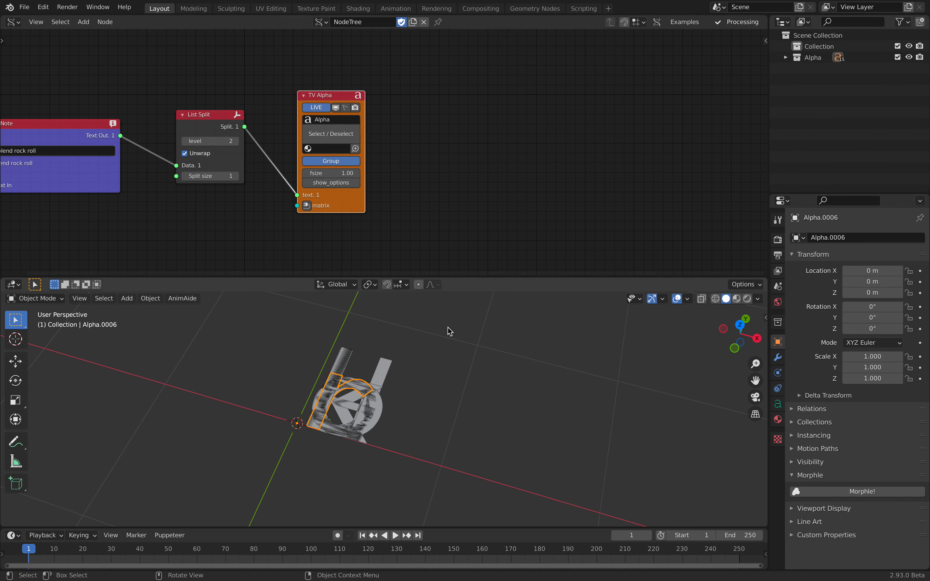
pyautogui.moveTo(447, 329); pyautogui.dragTo(416, 323, button='middle')
pyautogui.scroll(-1, 471, 147)
pyautogui.moveTo(472, 148); pyautogui.dragTo(557, 153, button='middle')
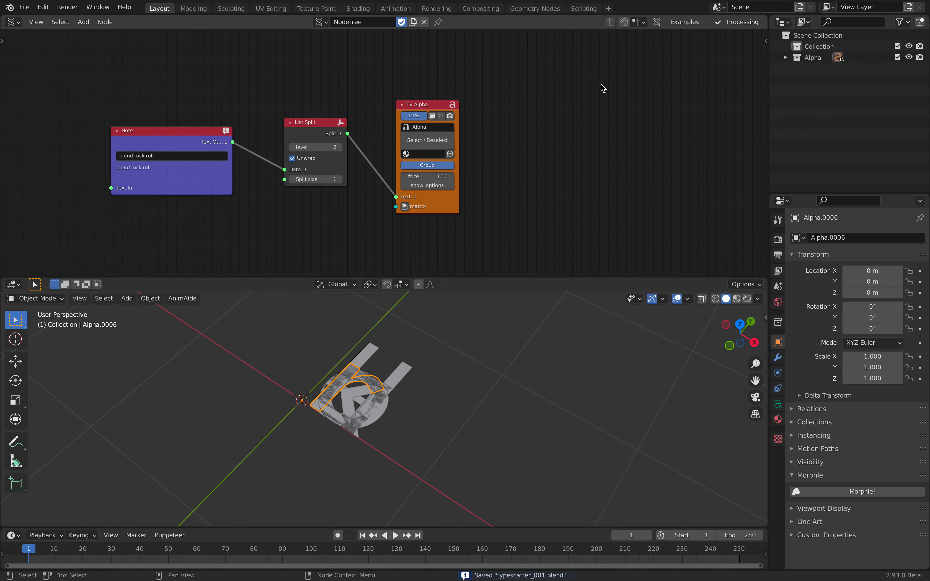
pyautogui.scroll(-2, 483, 394)
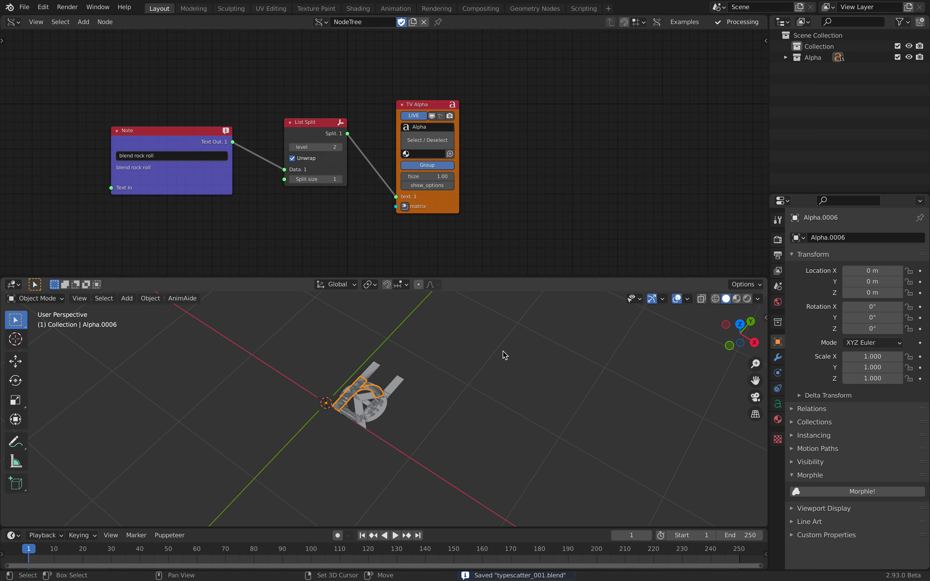
pyautogui.moveTo(762, 19); pyautogui.dragTo(369, 115)
# - Add a cube mesh and move it beside the letters, to about X 3.26 m, Y 0.74 m, Z 0.35 m
pyautogui.hotkey('shift', 'a')
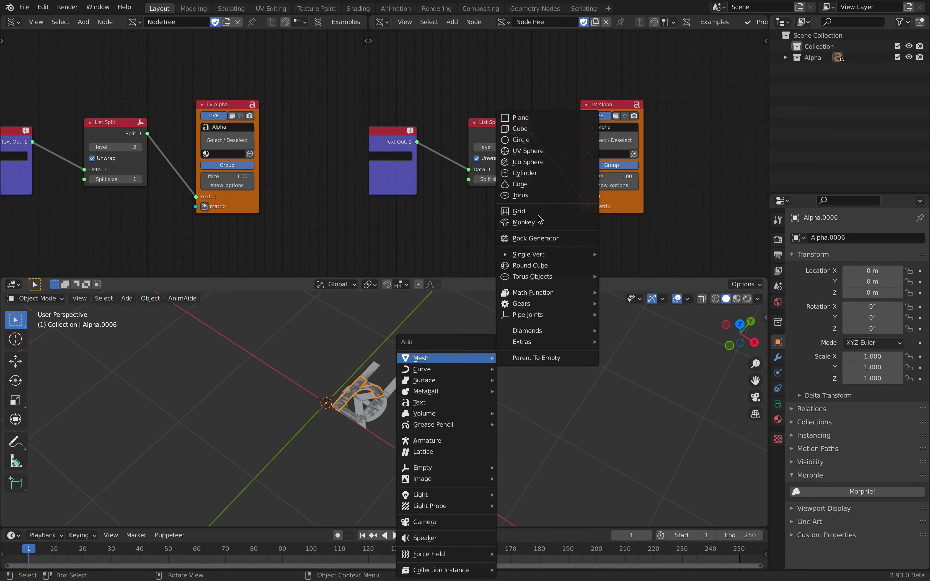
pyautogui.click(528, 128)
pyautogui.moveTo(350, 483); pyautogui.dragTo(415, 450, button='middle')
pyautogui.press('g')
pyautogui.click(555, 429)
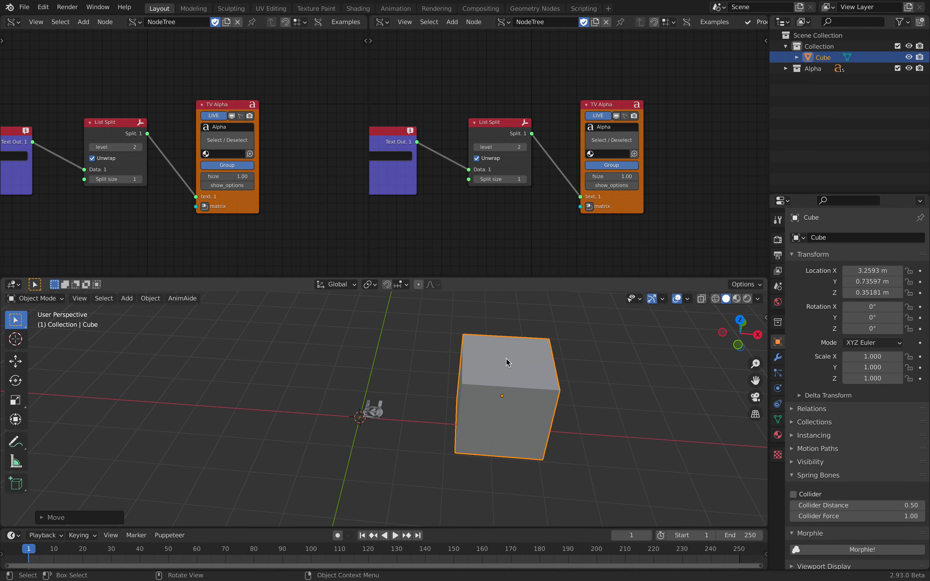
# - Change the second node editor to the Geometry Node Editor and widen it over most of the upper area
pyautogui.click(381, 22)
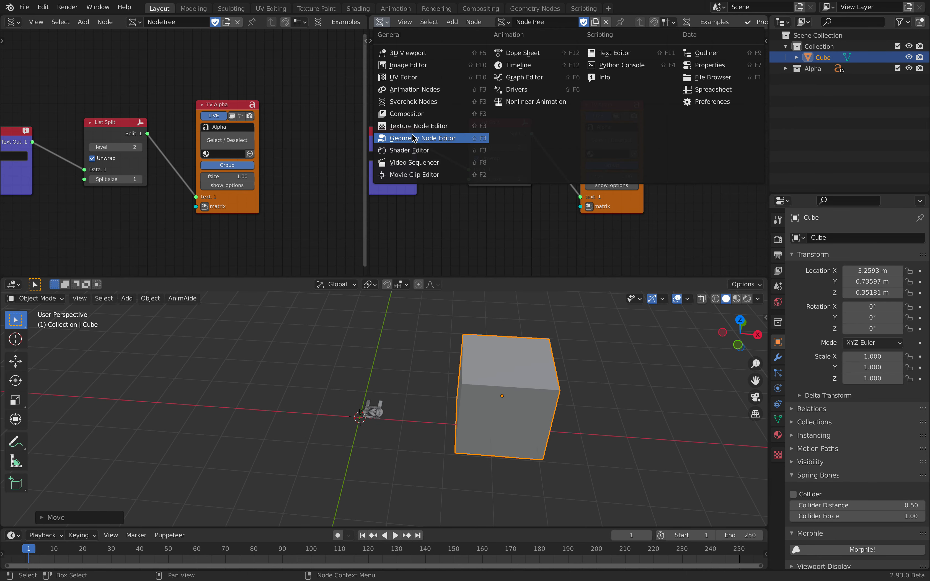
pyautogui.click(396, 139)
pyautogui.moveTo(368, 107); pyautogui.dragTo(208, 106)
pyautogui.scroll(4, 408, 402)
pyautogui.moveTo(408, 402); pyautogui.dragTo(361, 375, button='middle')
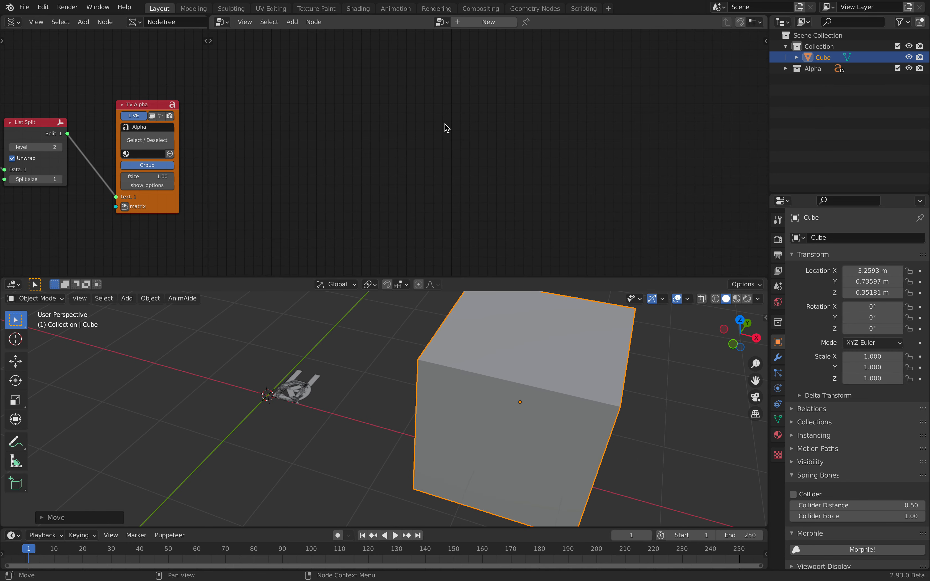
# - Create a new geometry node tree for the cube and move its Group Input and Group Output nodes apart
pyautogui.click(442, 22)
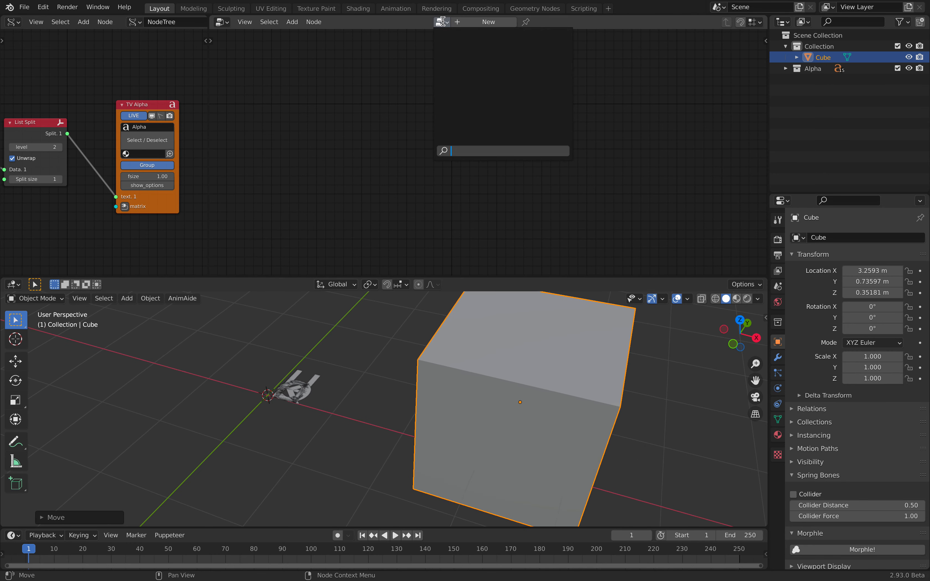
pyautogui.click(485, 22)
pyautogui.moveTo(357, 165); pyautogui.dragTo(317, 153)
pyautogui.moveTo(602, 158); pyautogui.dragTo(620, 165)
# - Show the extra options of the TV Alpha node and set its extrude to 0.03
pyautogui.scroll(2, 459, 116)
pyautogui.moveTo(149, 190); pyautogui.dragTo(121, 157, button='middle')
pyautogui.scroll(3, 128, 182)
pyautogui.click(110, 177)
pyautogui.scroll(-5, 123, 156)
pyautogui.moveTo(108, 166); pyautogui.dragTo(112, 165)
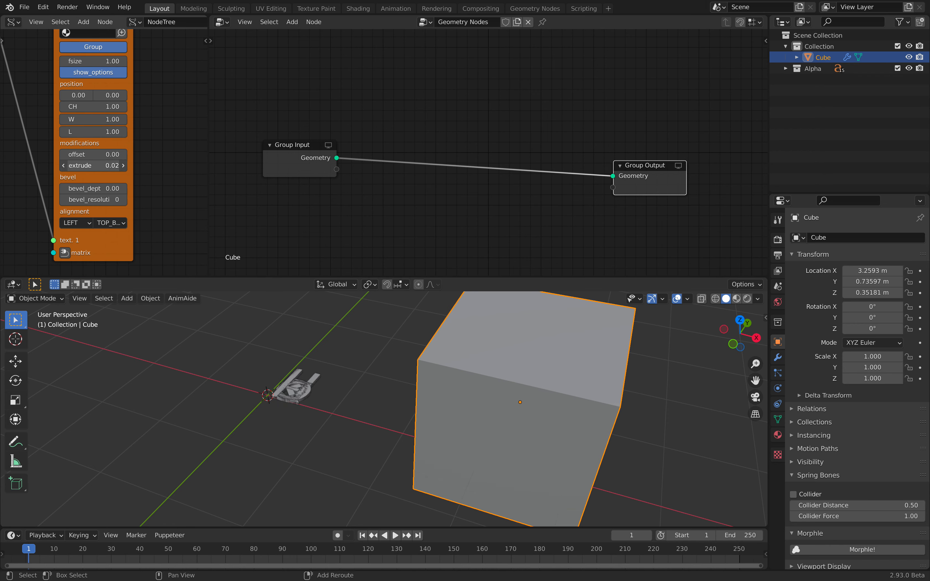
pyautogui.scroll(4, 212, 389)
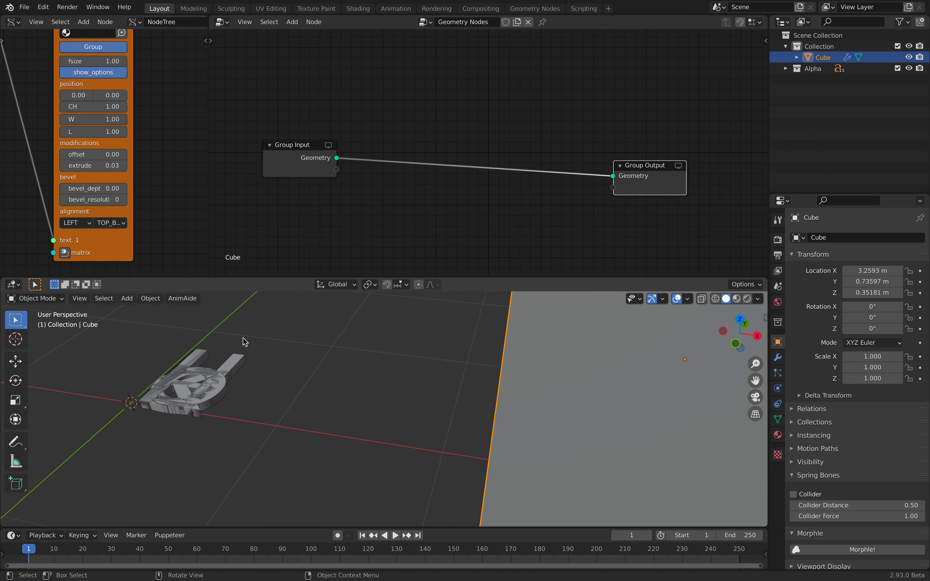
# - Add a Point Instance node on the link between Group Input and Group Output
pyautogui.scroll(-1, 425, 128)
pyautogui.scroll(-3, 552, 375)
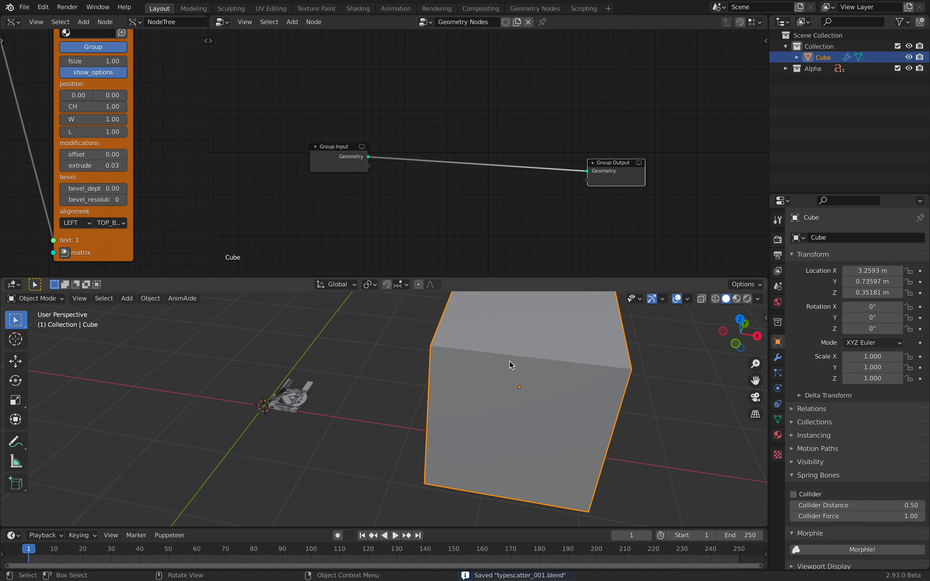
pyautogui.hotkey('shift', 'a')
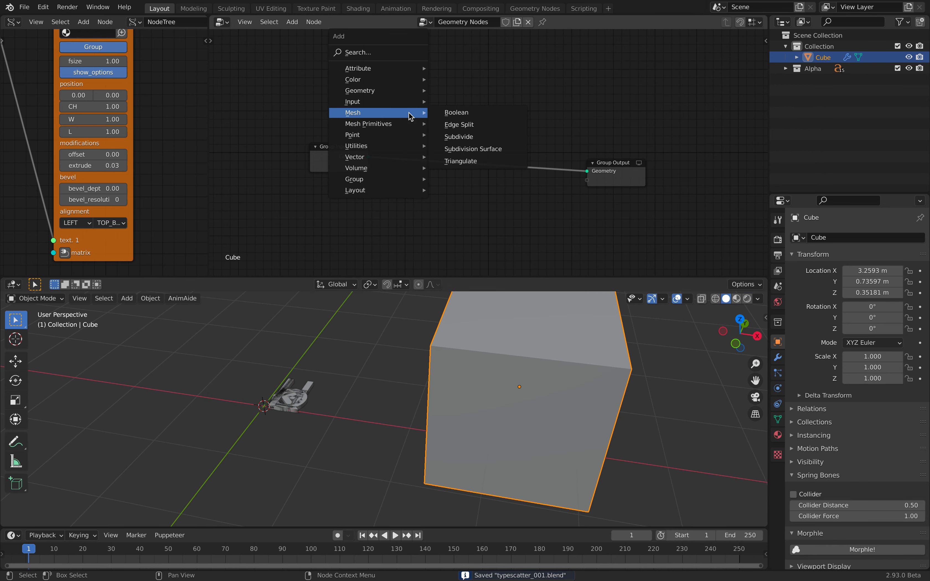
pyautogui.click(394, 52)
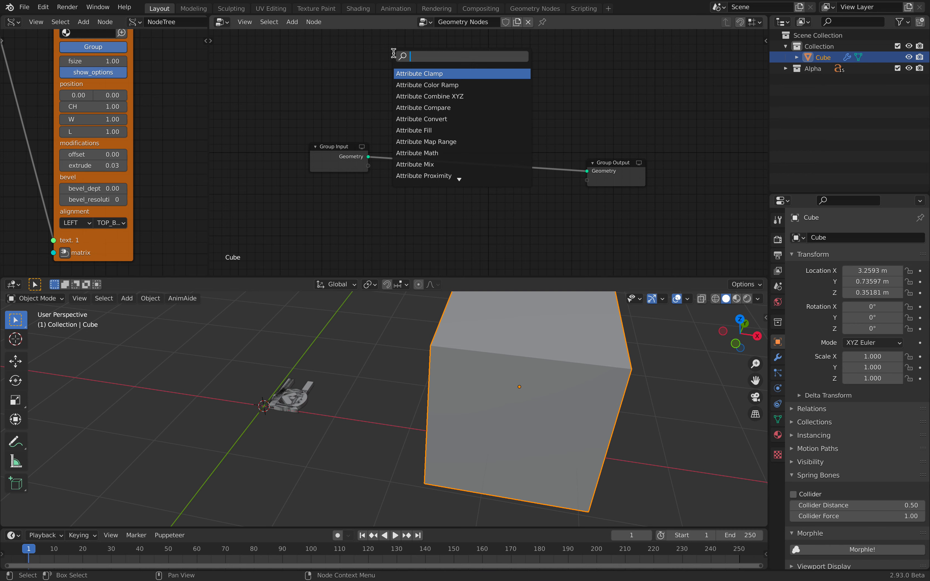
pyautogui.write('inst')
pyautogui.press('Return')
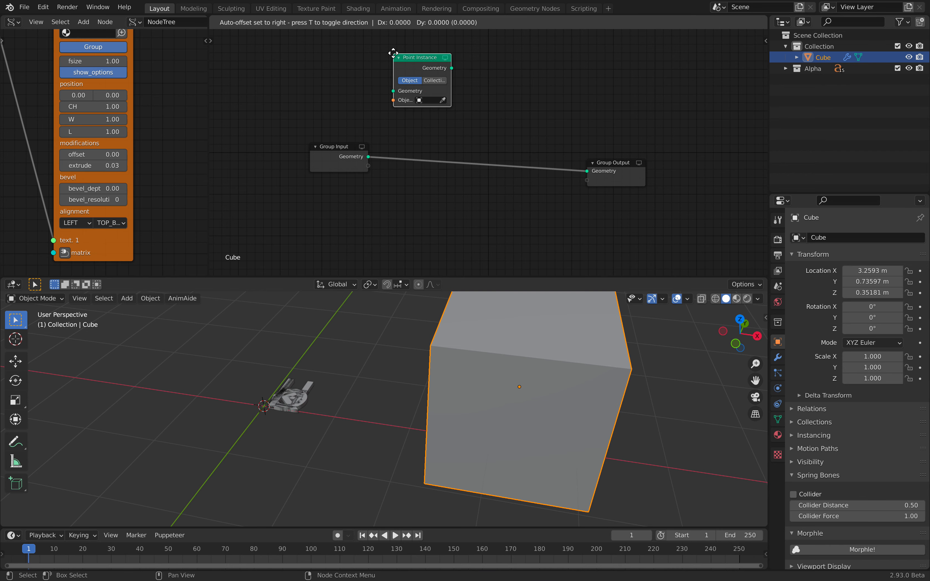
pyautogui.click(441, 153)
# - Add a Point Distribute node on the link between Group Input and Point Instance
pyautogui.scroll(2, 391, 116)
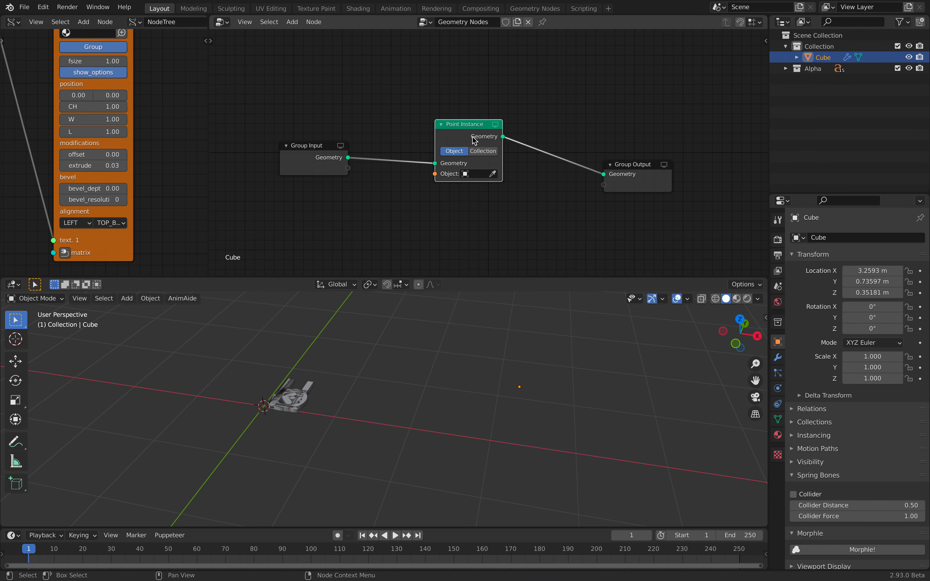
pyautogui.hotkey('shift', 'a')
pyautogui.click(391, 113)
pyautogui.write('point di')
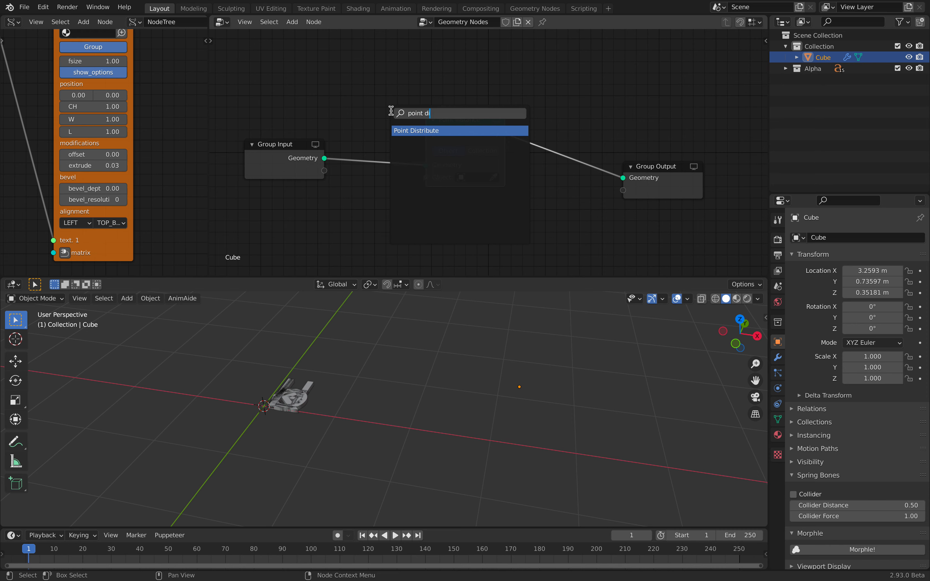
pyautogui.press('Return')
pyautogui.click(377, 120)
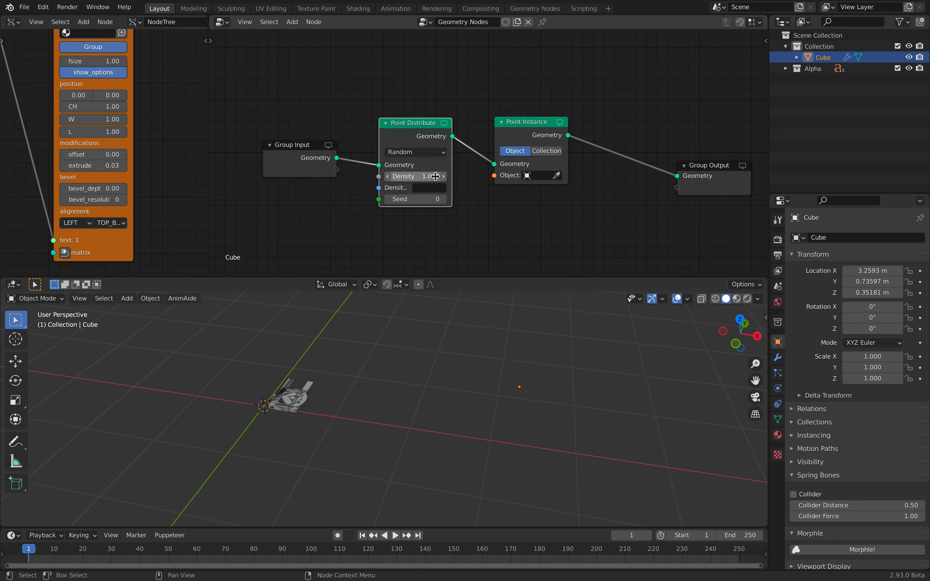
# - Set the Point Instance node to instance a collection and choose the Alpha collection
pyautogui.click(548, 151)
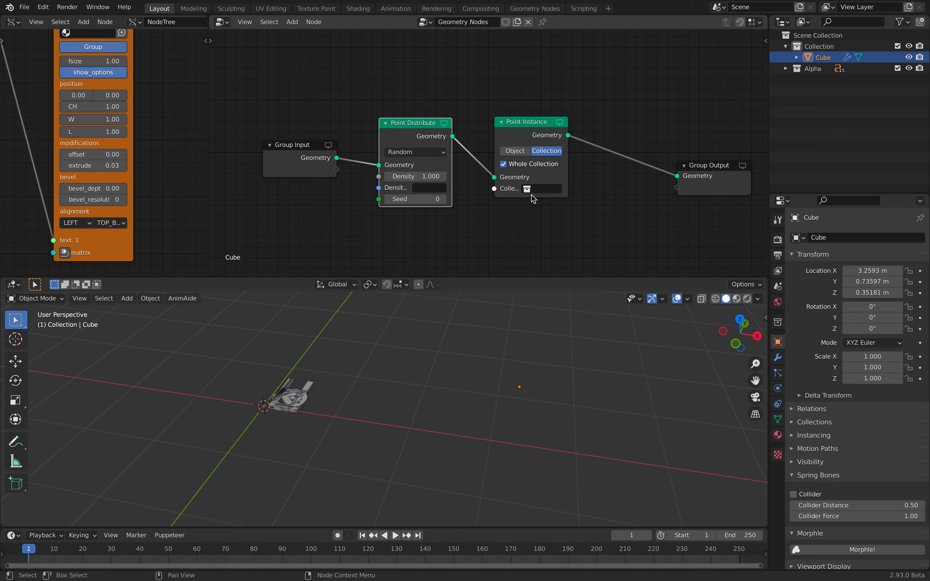
pyautogui.click(555, 192)
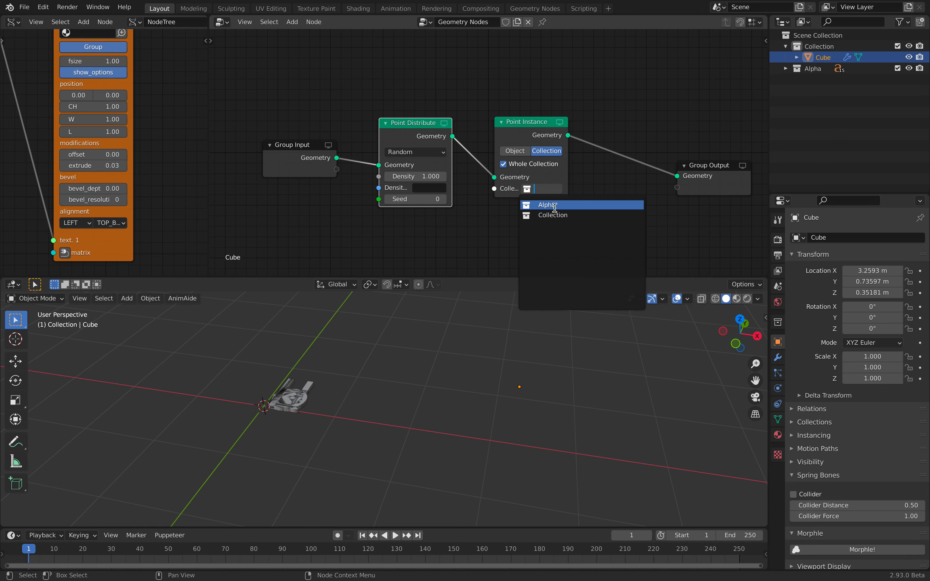
pyautogui.click(551, 204)
pyautogui.moveTo(525, 372); pyautogui.dragTo(417, 351, button='middle')
pyautogui.click(351, 343)
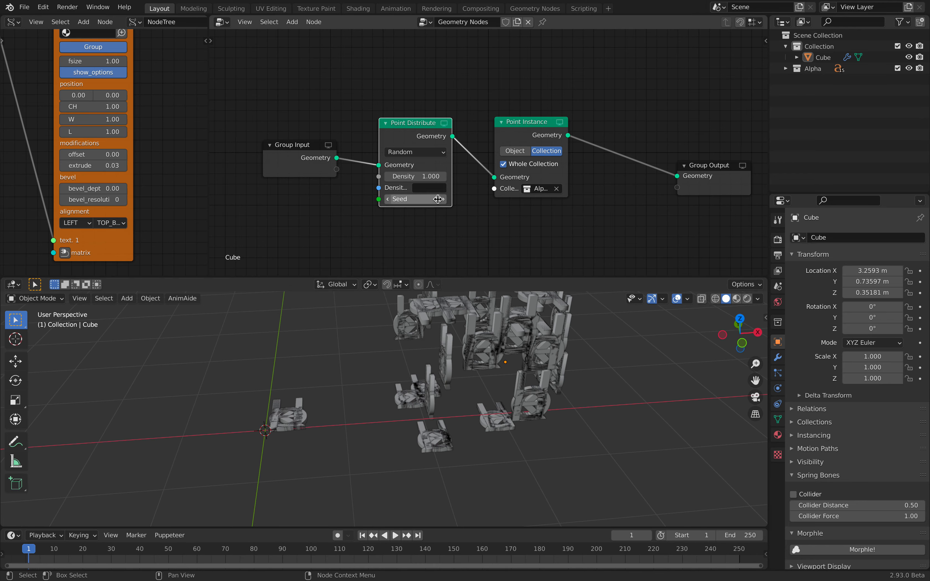
# - Set the Point Distribute node's density to 18.2 and its seed to 30
pyautogui.moveTo(419, 178); pyautogui.dragTo(473, 178)
pyautogui.scroll(-4, 546, 388)
pyautogui.moveTo(546, 388); pyautogui.dragTo(394, 413, button='middle')
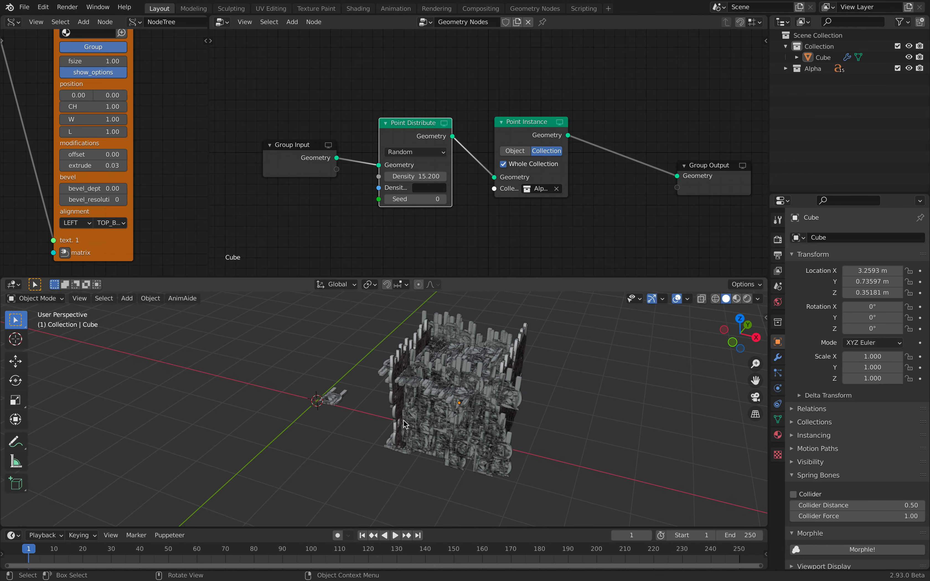
pyautogui.moveTo(460, 380); pyautogui.dragTo(474, 328, button='middle')
pyautogui.moveTo(422, 197); pyautogui.dragTo(426, 175)
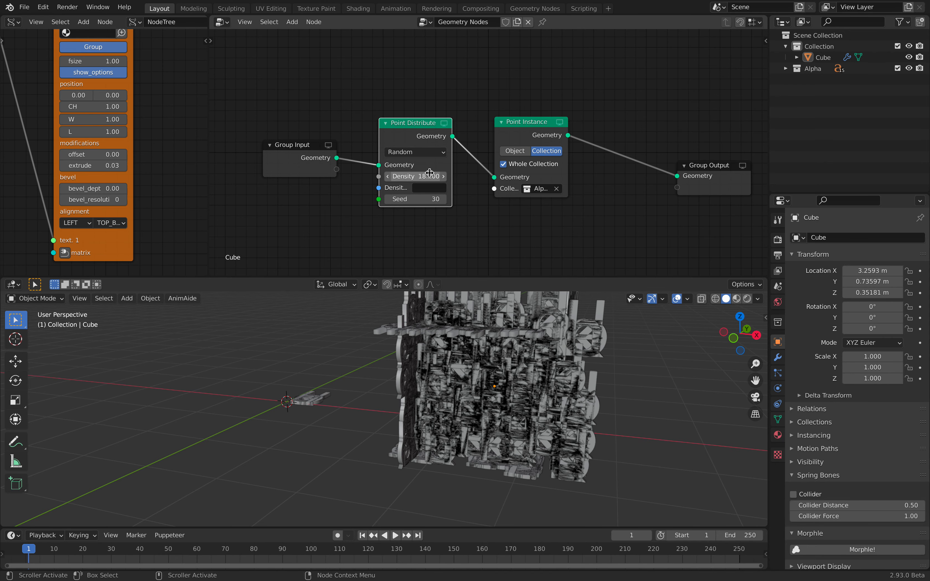
pyautogui.click(417, 153)
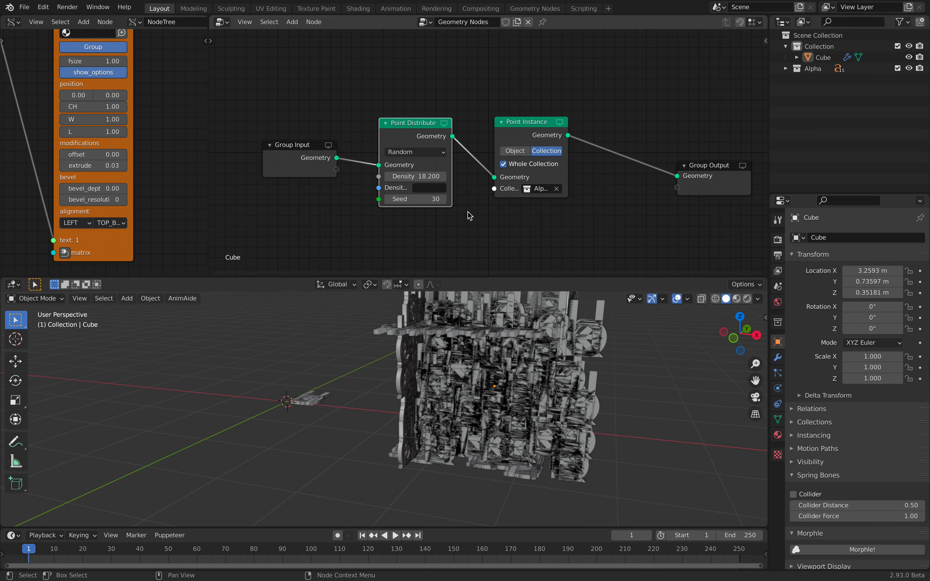
# - Move the Group Input node aside and insert a Transform node between it and Point Distribute
pyautogui.moveTo(317, 146); pyautogui.dragTo(273, 140)
pyautogui.moveTo(323, 126); pyautogui.dragTo(418, 124, button='middle')
pyautogui.moveTo(345, 140); pyautogui.dragTo(281, 136)
pyautogui.hotkey('shift', 'a')
pyautogui.click(382, 113)
pyautogui.write('scal')
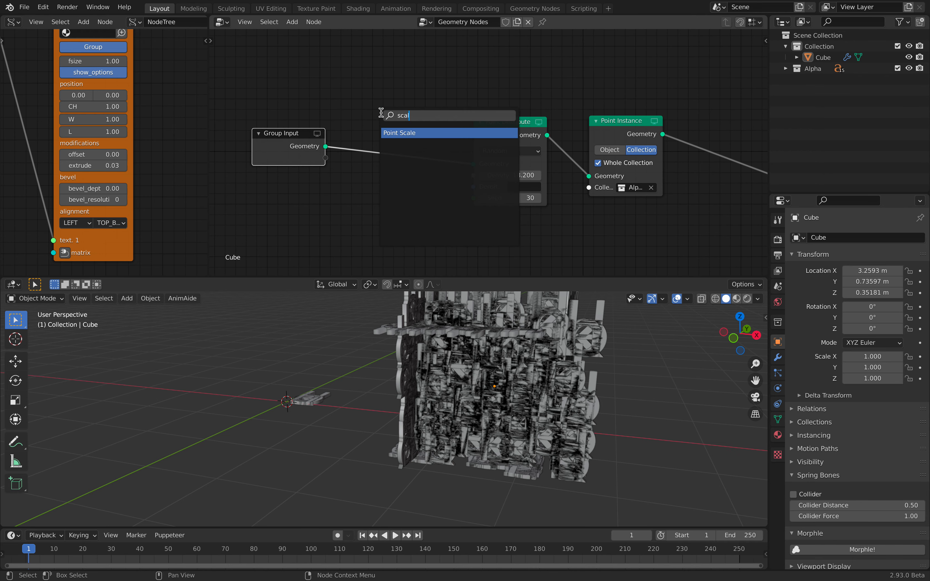
pyautogui.press('BackSpace')
pyautogui.press('BackSpace')
pyautogui.press('BackSpace')
pyautogui.press('BackSpace')
pyautogui.write('tran')
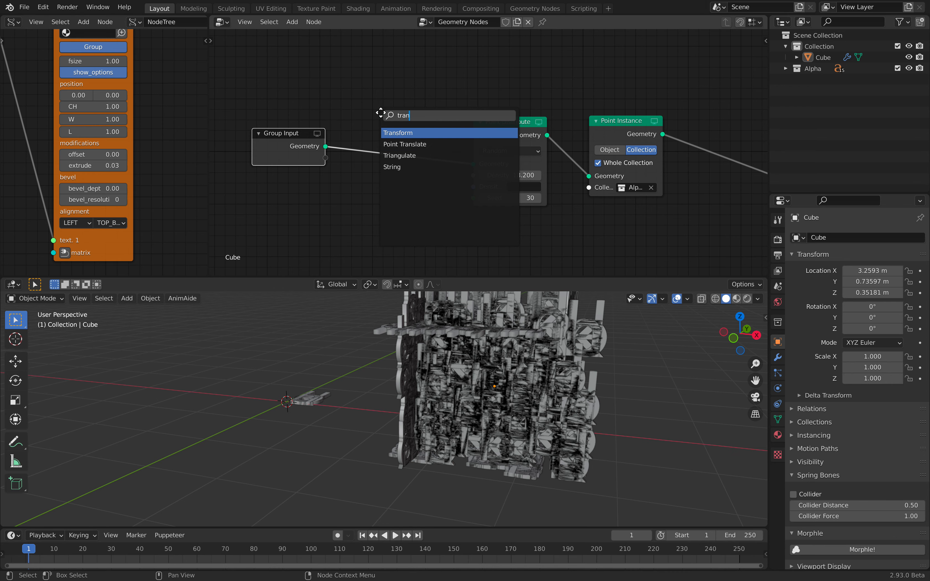
pyautogui.press('Return')
pyautogui.click(388, 83)
# - Try a scale of 6.8 on all three axes of the Transform node
pyautogui.scroll(-2, 457, 235)
pyautogui.moveTo(444, 203); pyautogui.dragTo(489, 218)
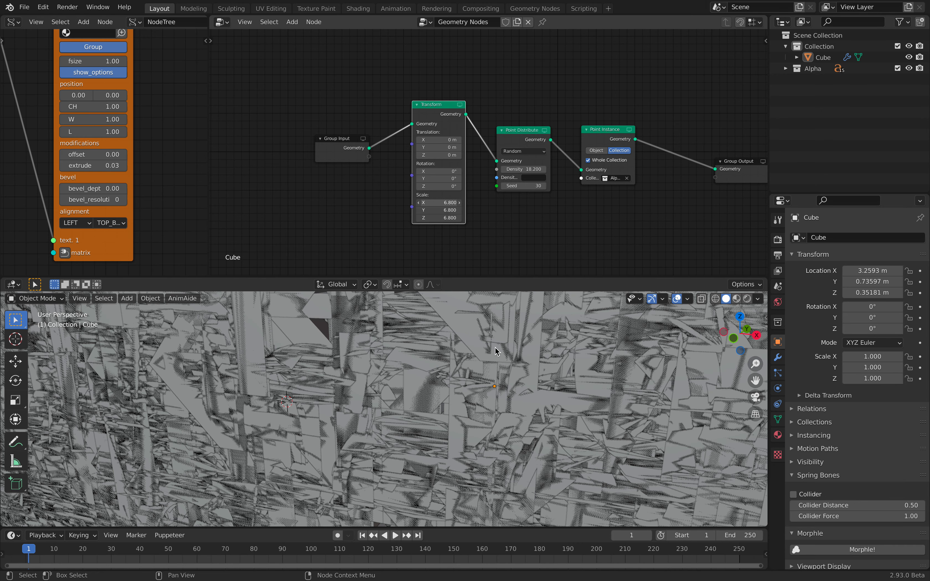
pyautogui.scroll(-5, 497, 402)
pyautogui.scroll(-3, 497, 400)
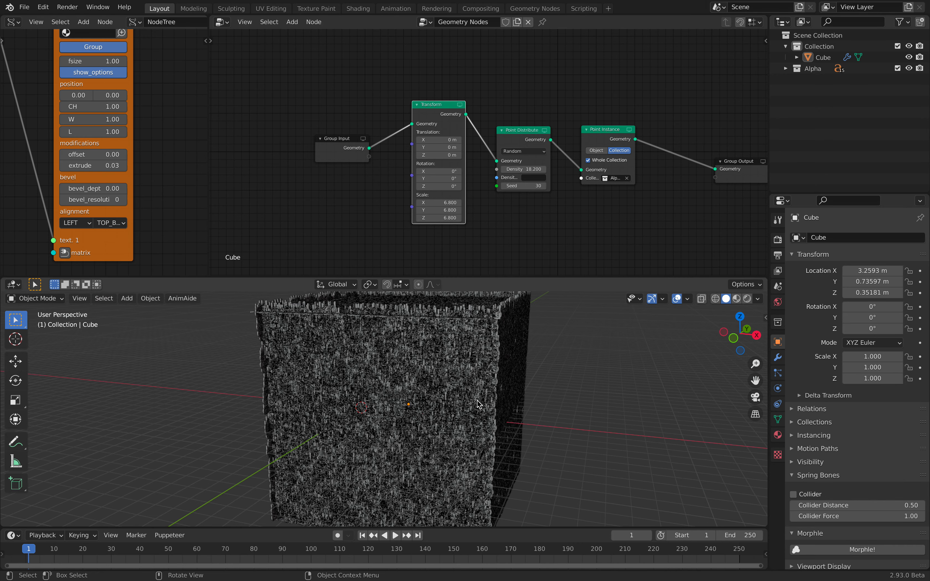
pyautogui.moveTo(478, 405); pyautogui.dragTo(444, 360, button='middle')
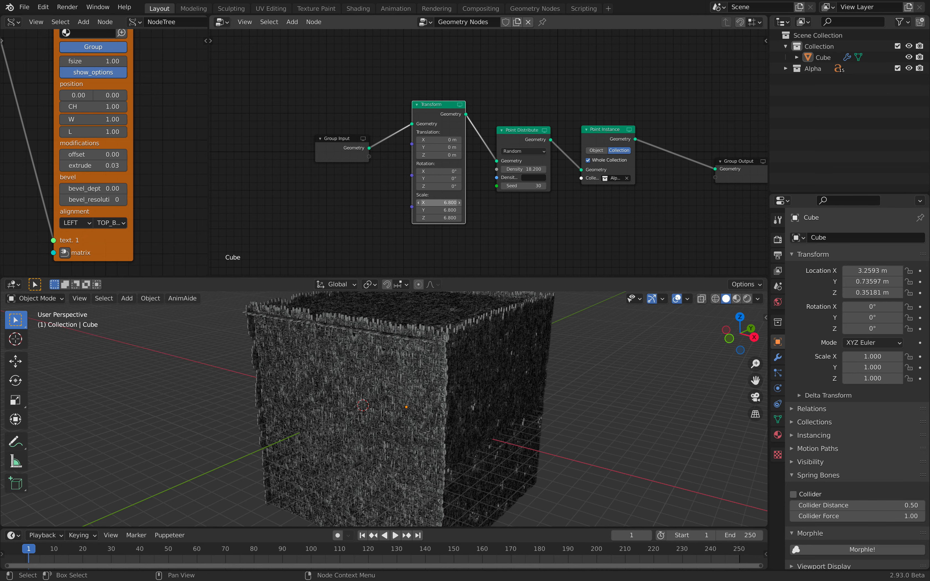
# - Set the Transform node's scale back to 1 on all three axes and inspect the scattered letters
pyautogui.write('1')
pyautogui.press('Return')
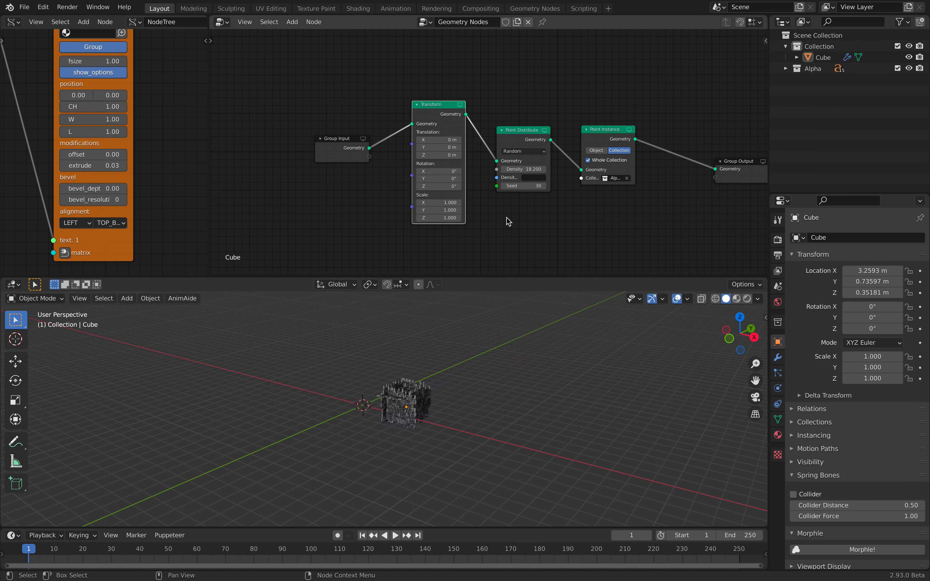
pyautogui.scroll(7, 450, 398)
pyautogui.keyDown('shift'); pyautogui.moveTo(467, 361); pyautogui.dragTo(436, 430, button='middle'); pyautogui.keyUp('shift')
pyautogui.scroll(3, 436, 372)
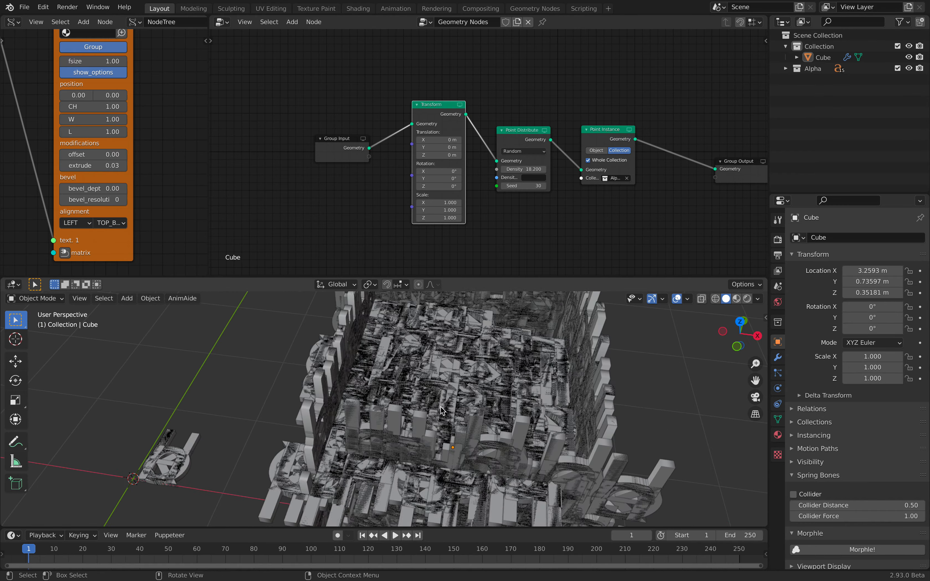
pyautogui.moveTo(425, 367); pyautogui.dragTo(473, 334, button='middle')
# - Widen the Sverchok node editor so its Note, List Split and TV Alpha nodes fit beside the geometry node tree
pyautogui.scroll(-3, 180, 167)
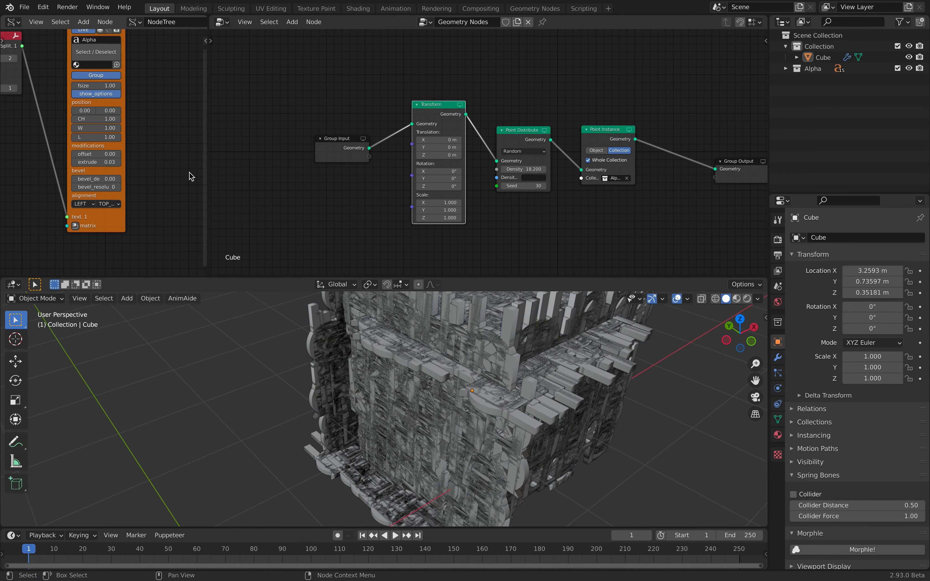
pyautogui.moveTo(206, 158); pyautogui.dragTo(361, 168)
pyautogui.scroll(6, 222, 162)
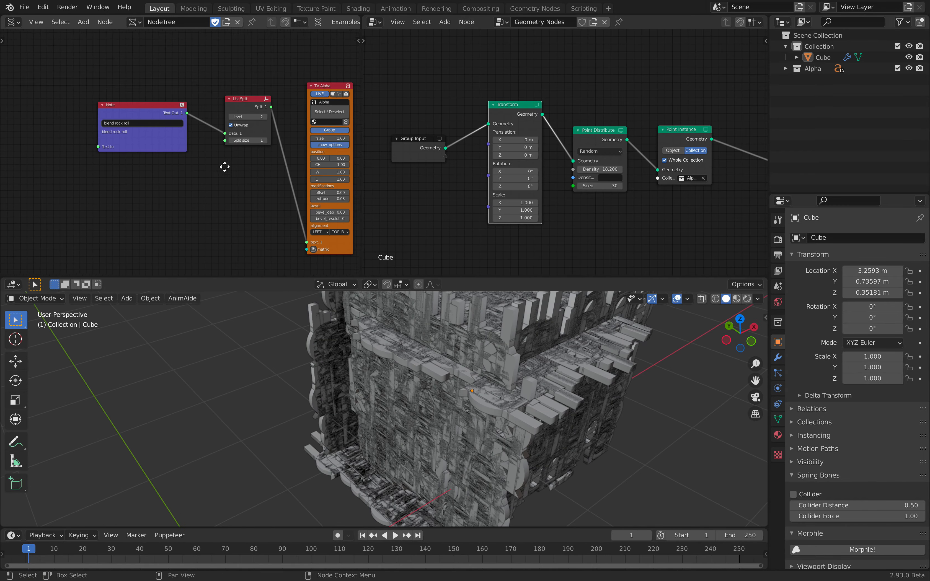
pyautogui.scroll(-2, 139, 137)
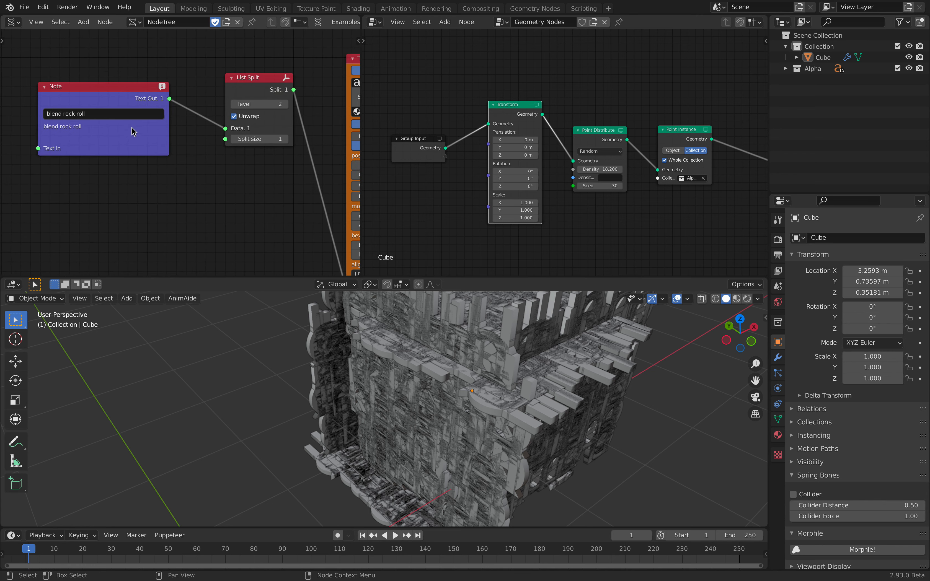
pyautogui.scroll(-5, 227, 146)
pyautogui.moveTo(344, 175); pyautogui.dragTo(272, 137, button='middle')
pyautogui.moveTo(519, 148); pyautogui.dragTo(498, 137, button='middle')
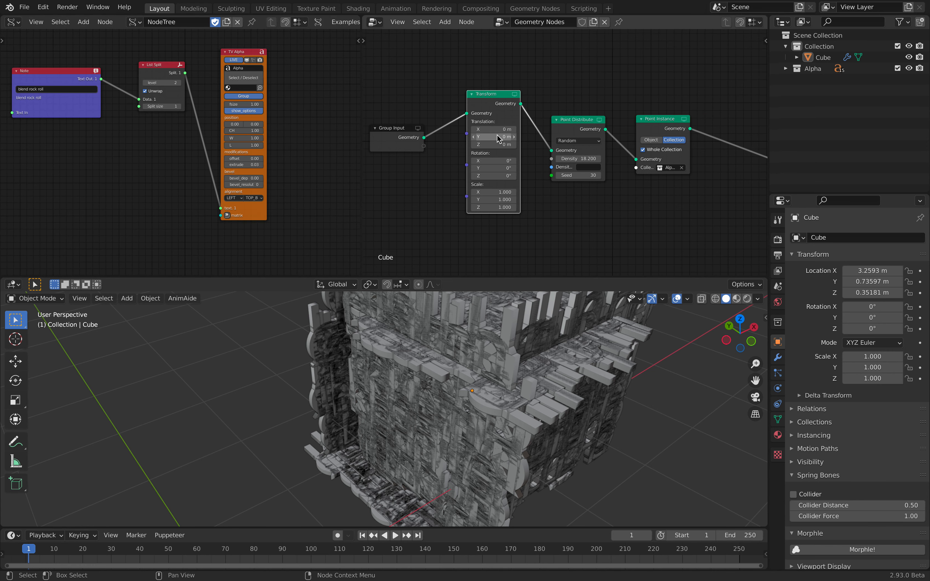
pyautogui.moveTo(405, 83); pyautogui.dragTo(363, 83, button='middle')
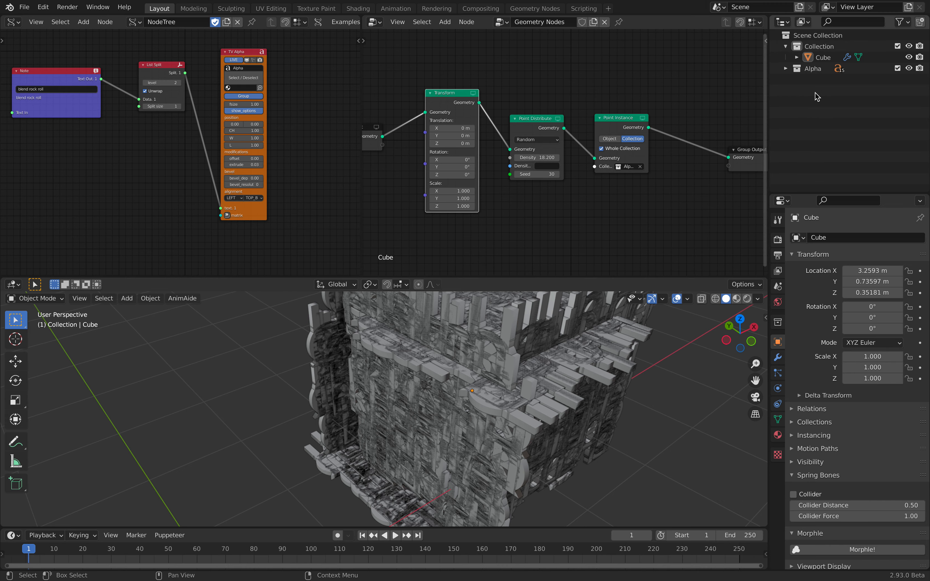
# - Widen the geometry node editor and move the Transform and Group Input nodes apart to make room between them
pyautogui.moveTo(361, 63); pyautogui.dragTo(259, 76)
pyautogui.moveTo(326, 93); pyautogui.dragTo(414, 87, button='middle')
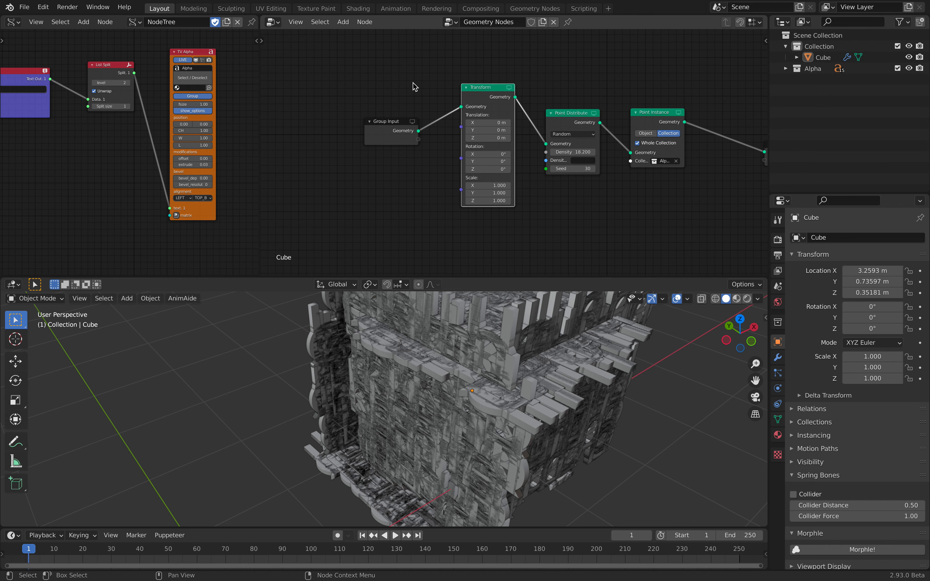
pyautogui.moveTo(476, 90); pyautogui.dragTo(500, 73)
pyautogui.moveTo(388, 121); pyautogui.dragTo(322, 108)
# - Add a Grid mesh primitive node below the Group Input node
pyautogui.hotkey('shift', 'a')
pyautogui.click(387, 165)
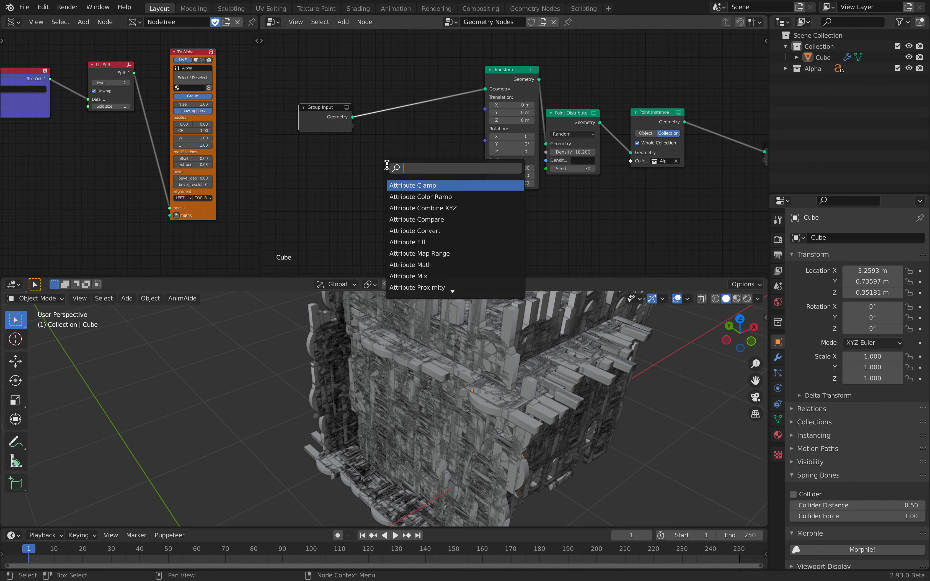
pyautogui.write('plan')
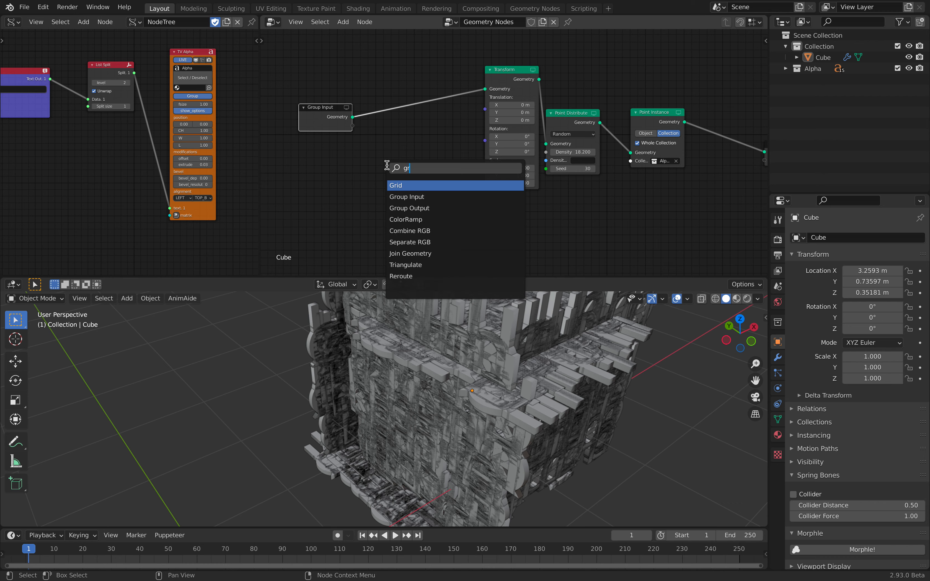
pyautogui.press('Return')
pyautogui.click(380, 145)
pyautogui.scroll(1, 381, 139)
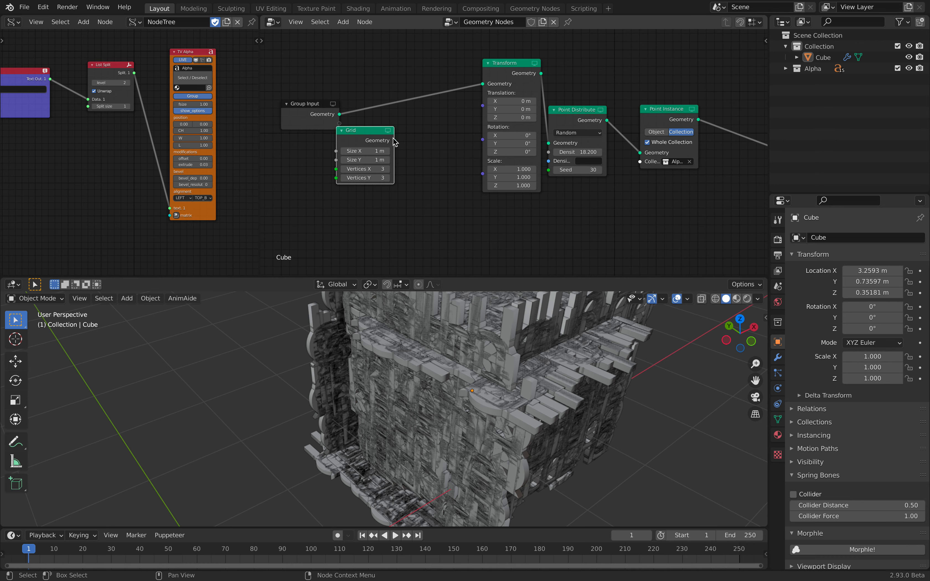
# - Connect the Grid node's geometry to the Transform node in place of the Group Input and inspect the letters
pyautogui.moveTo(476, 89); pyautogui.dragTo(481, 87)
pyautogui.moveTo(365, 142); pyautogui.dragTo(398, 131)
pyautogui.scroll(2, 531, 440)
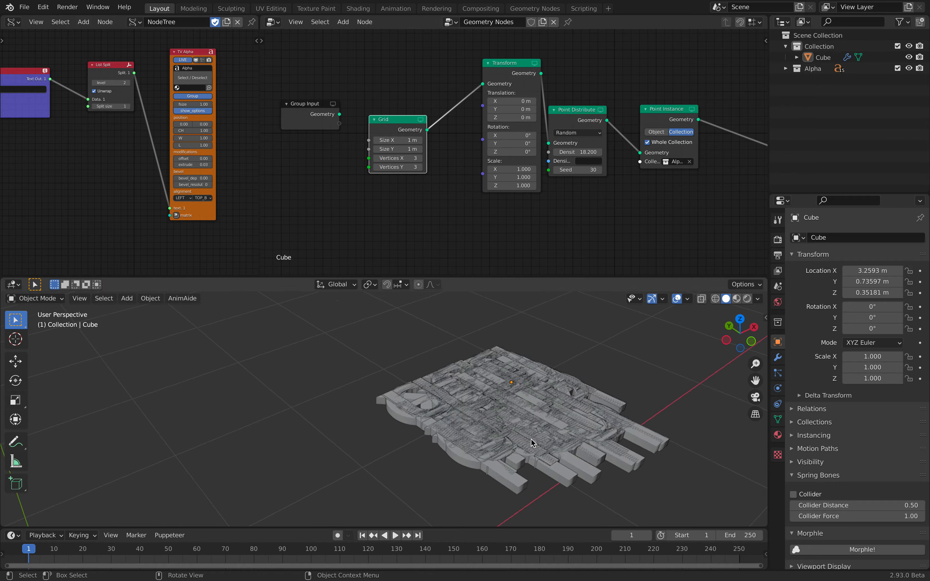
pyautogui.moveTo(531, 440); pyautogui.dragTo(576, 473, button='middle')
pyautogui.scroll(2, 493, 419)
pyautogui.keyDown('shift'); pyautogui.moveTo(542, 384); pyautogui.dragTo(554, 410, button='middle'); pyautogui.keyUp('shift')
# - Insert a Point Scale node between Point Distribute and Point Instance and set its factor to -7.2 on all three axes
pyautogui.moveTo(629, 123); pyautogui.dragTo(529, 120, button='middle')
pyautogui.moveTo(556, 115); pyautogui.dragTo(569, 109)
pyautogui.moveTo(471, 114); pyautogui.dragTo(503, 99)
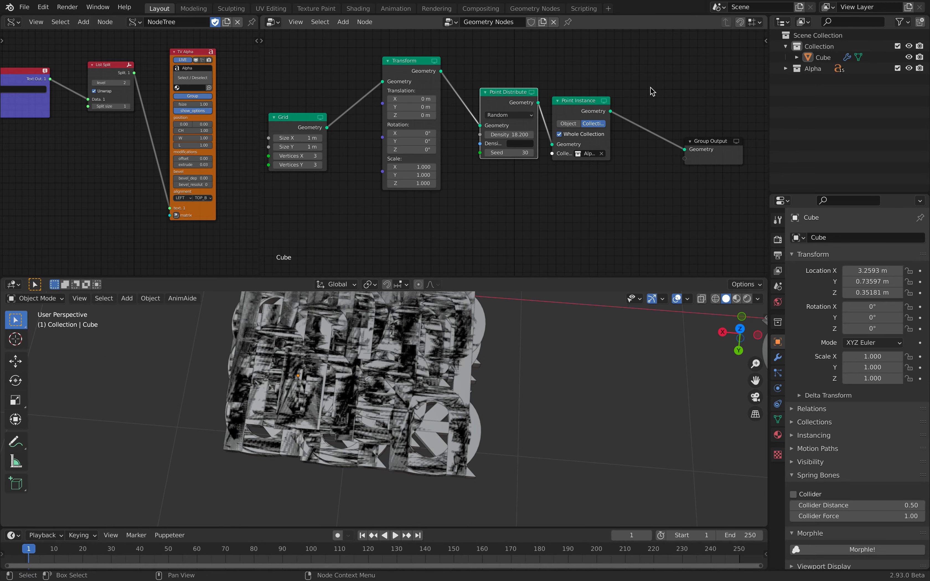
pyautogui.hotkey('shift', 'a')
pyautogui.click(649, 84)
pyautogui.write('p')
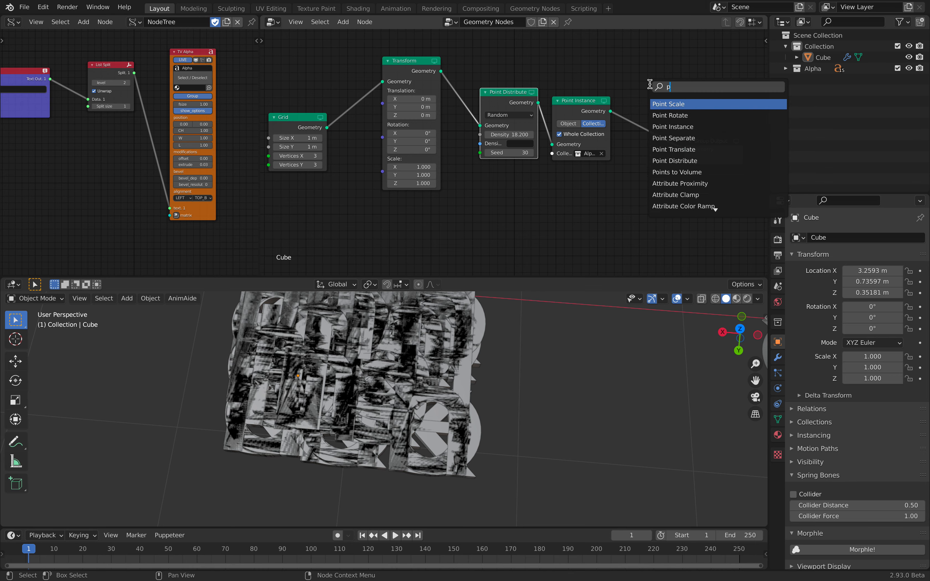
pyautogui.write('oint')
pyautogui.press('Return')
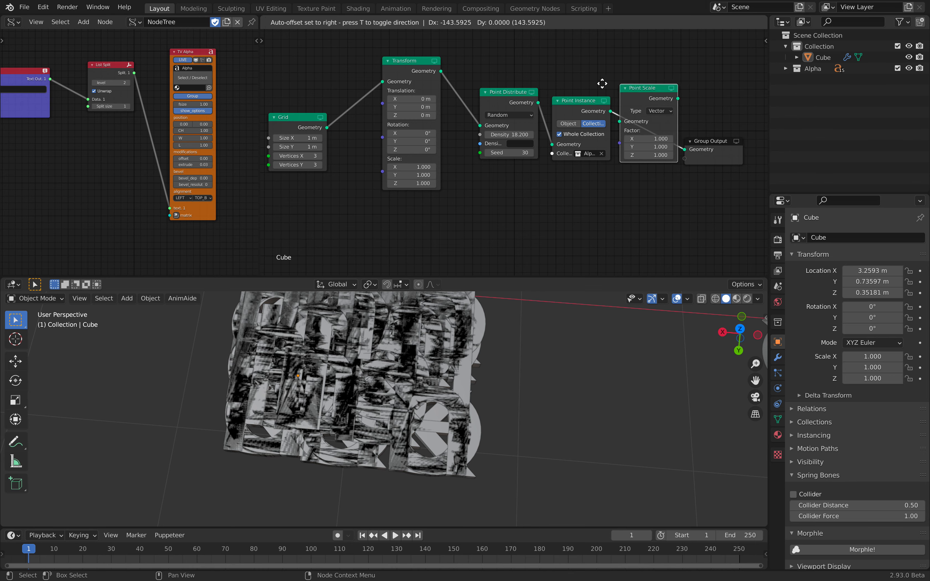
pyautogui.click(596, 130)
pyautogui.keyDown('shift'); pyautogui.moveTo(595, 131); pyautogui.dragTo(586, 159); pyautogui.keyUp('shift')
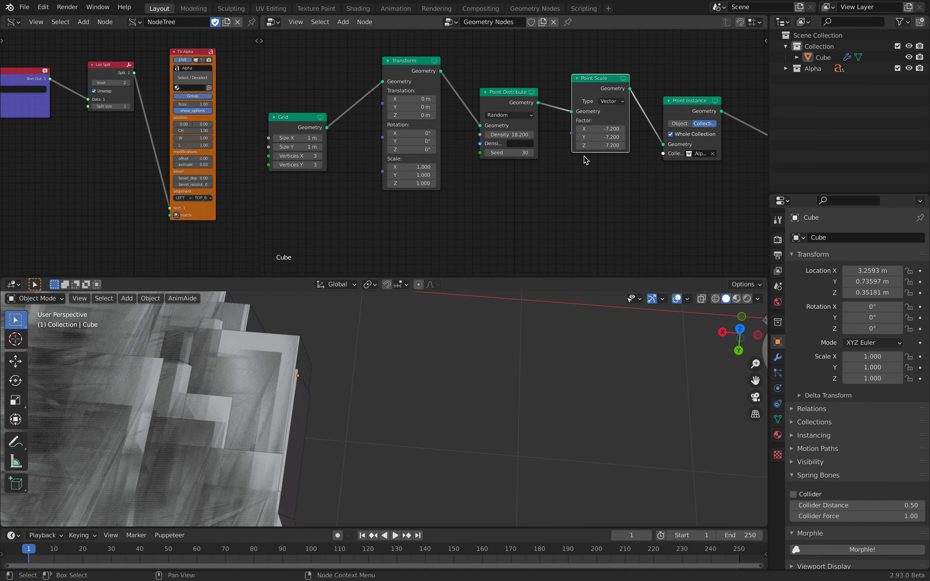
# - Turn off Whole Collection on the Point Instance node and set its seed to 88
pyautogui.moveTo(697, 141); pyautogui.dragTo(572, 152, button='middle')
pyautogui.scroll(3, 573, 151)
pyautogui.click(557, 145)
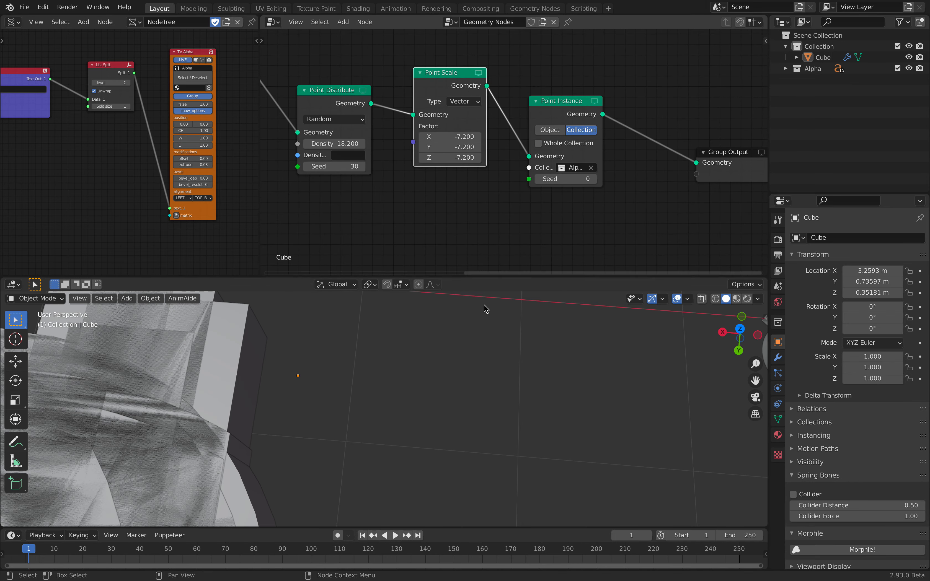
pyautogui.moveTo(554, 182); pyautogui.dragTo(587, 182)
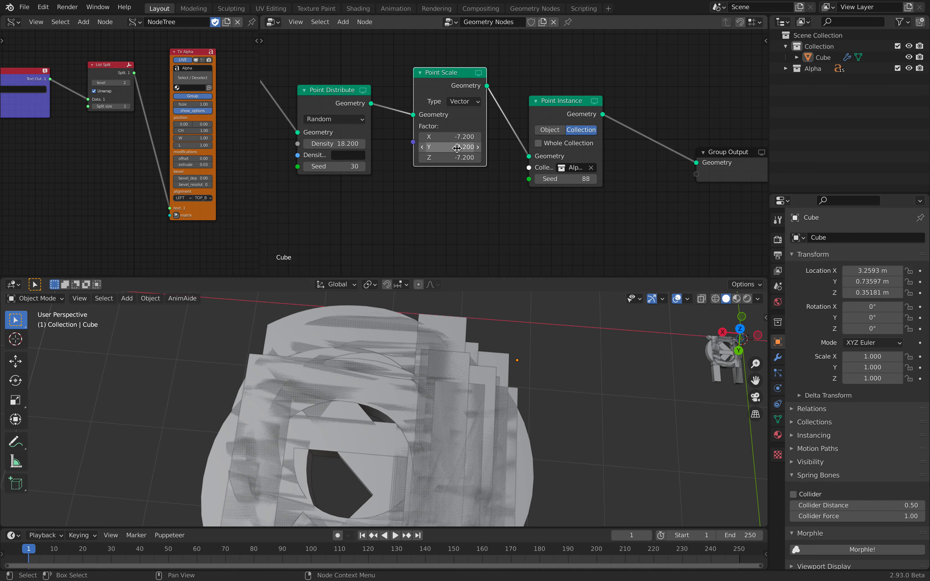
# - Try Point Scale factors of 0.02 and 0.08 on all axes, with a Transform scale of 6.8
pyautogui.moveTo(452, 136)
pyautogui.mouseDown()
pyautogui.moveTo(468, 136)
pyautogui.moveTo(452, 135)
pyautogui.mouseUp()
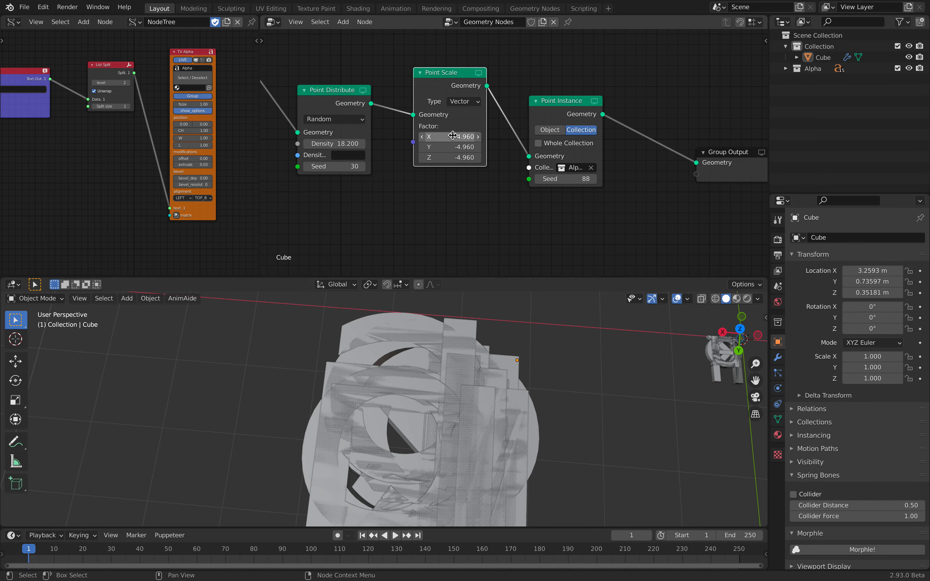
pyautogui.write('.02')
pyautogui.press('Return')
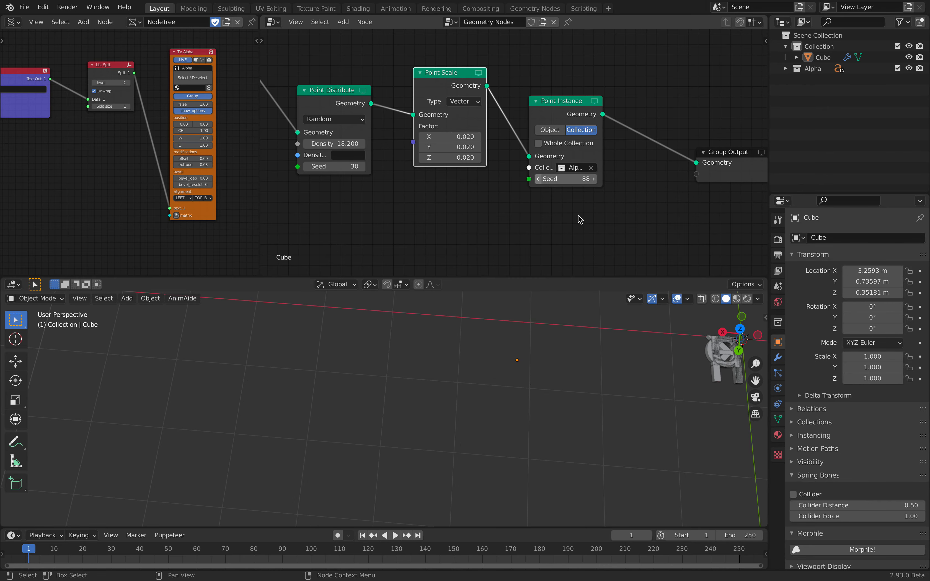
pyautogui.keyDown('shift'); pyautogui.moveTo(515, 375); pyautogui.dragTo(415, 380, button='middle'); pyautogui.keyUp('shift')
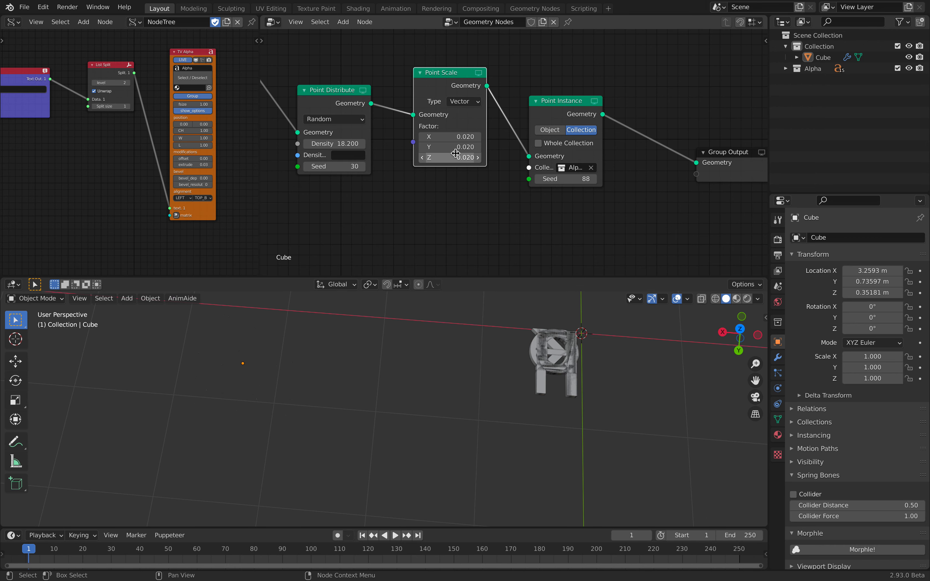
pyautogui.moveTo(349, 173); pyautogui.dragTo(506, 137, button='middle')
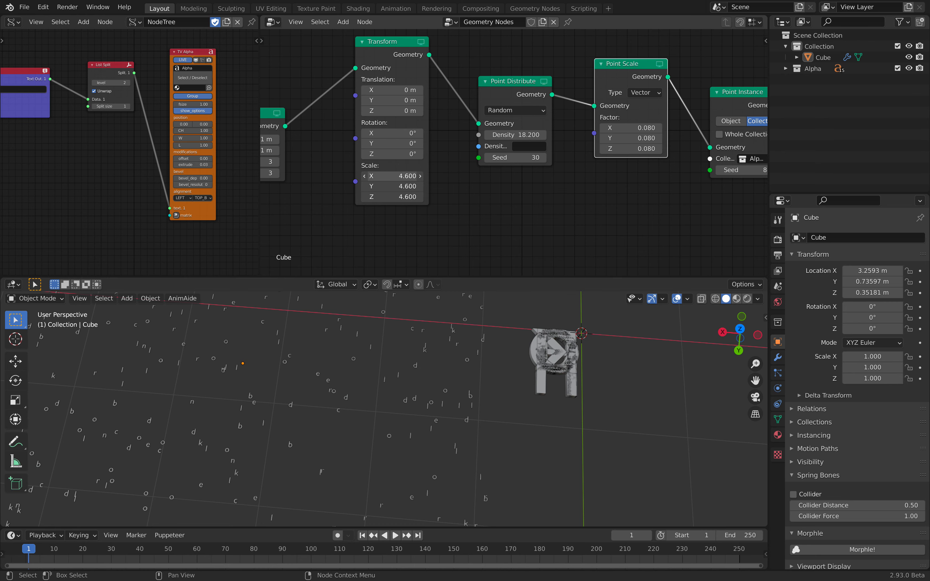
pyautogui.moveTo(392, 176)
pyautogui.mouseDown()
pyautogui.moveTo(409, 176)
pyautogui.moveTo(386, 176)
pyautogui.mouseUp()
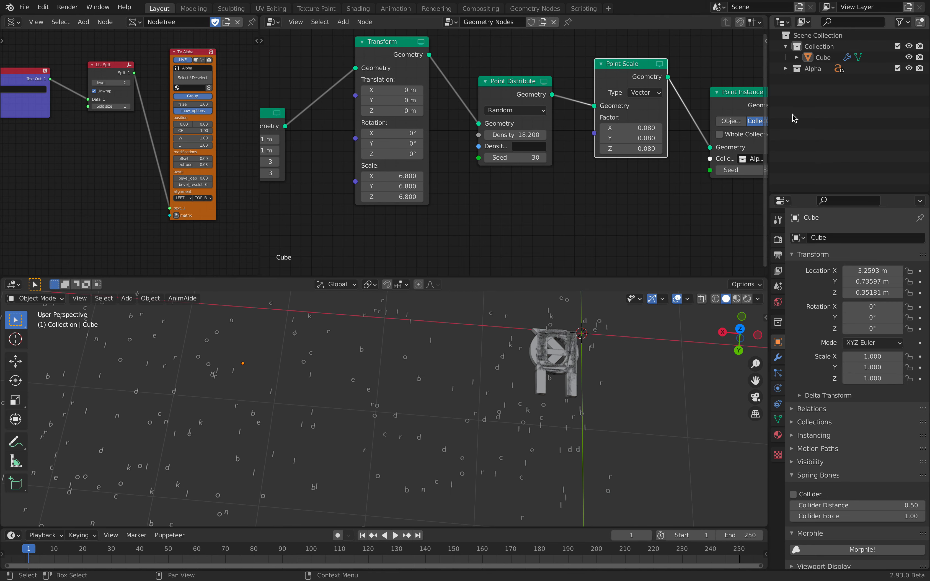
# - Hide the Alpha collection in the viewport and in renders
pyautogui.click(906, 68)
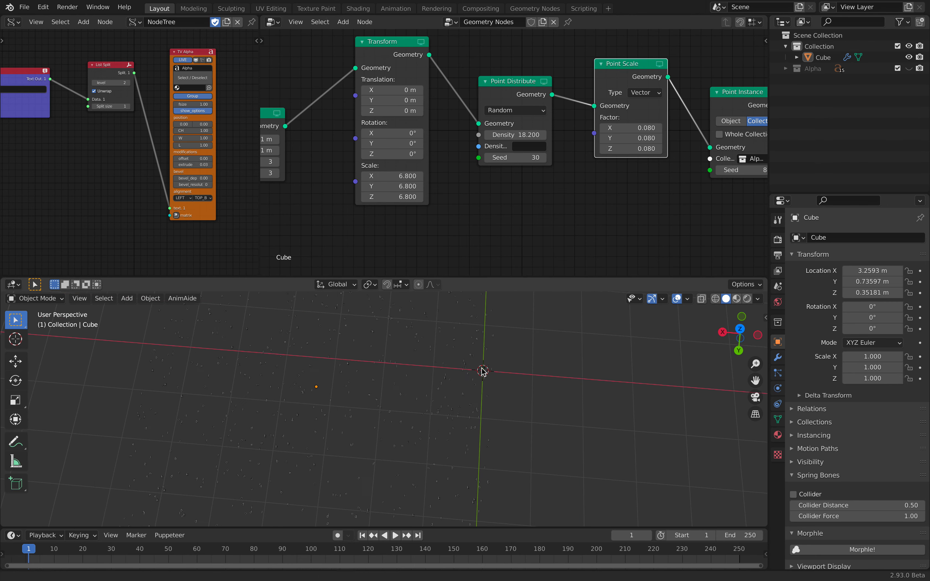
pyautogui.click(922, 69)
pyautogui.moveTo(522, 348); pyautogui.dragTo(534, 372, button='middle')
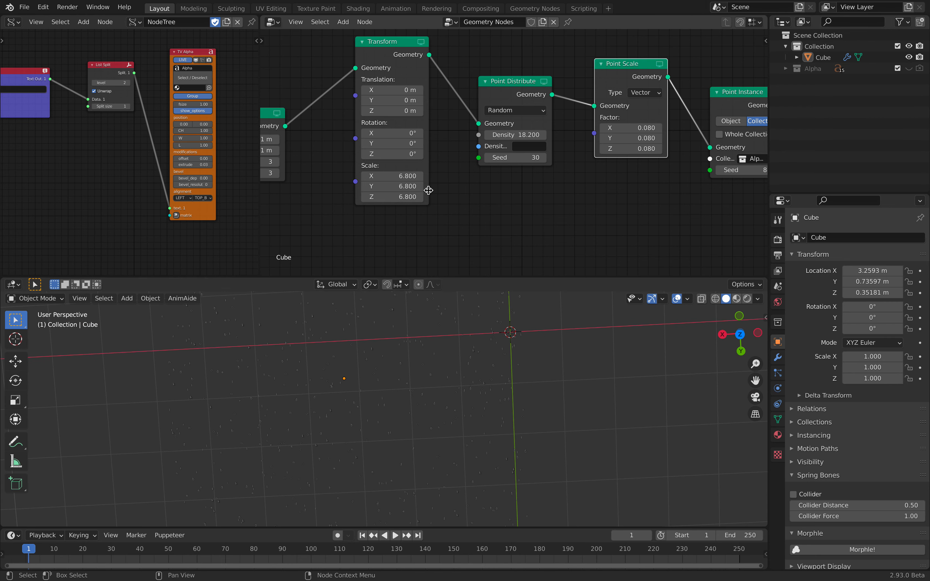
# - Try a Transform scale of 1.32 and a Point Scale factor of 0.42 on all three axes
pyautogui.scroll(4, 422, 364)
pyautogui.keyDown('shift'); pyautogui.moveTo(327, 360); pyautogui.dragTo(348, 377, button='middle'); pyautogui.keyUp('shift')
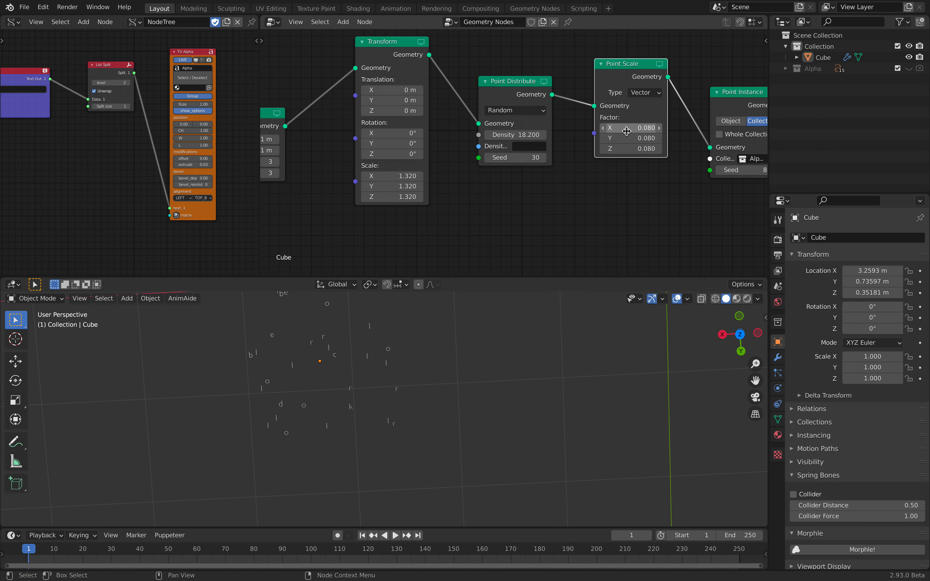
pyautogui.moveTo(562, 149); pyautogui.dragTo(585, 150)
pyautogui.moveTo(353, 374); pyautogui.dragTo(430, 307, button='middle')
pyautogui.moveTo(631, 128); pyautogui.dragTo(635, 149)
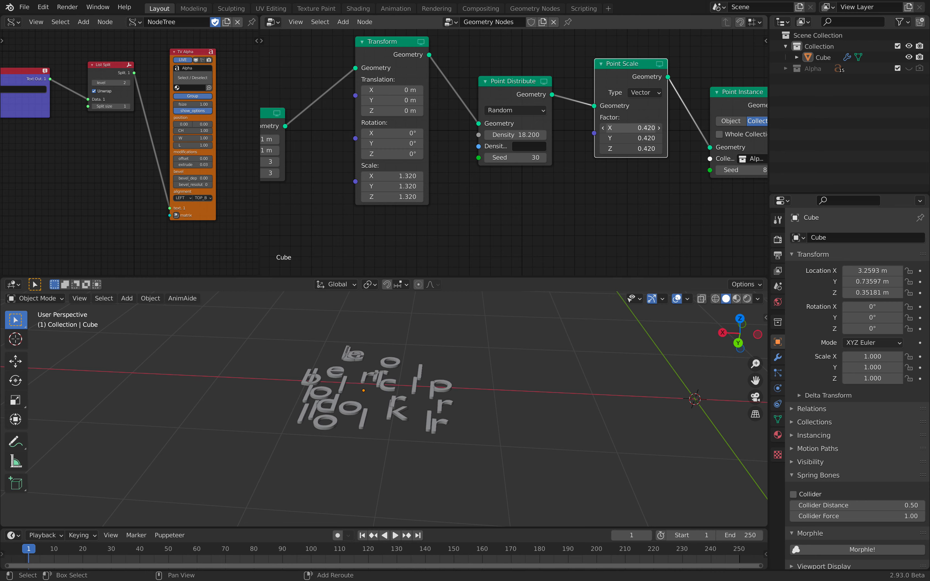
# - Set the Point Scale factor to 0.4 and the Transform scale to 2.9 on all three axes
pyautogui.moveTo(524, 429)
pyautogui.mouseDown(button='middle')
pyautogui.moveTo(517, 357)
pyautogui.moveTo(510, 414)
pyautogui.mouseUp(button='middle')
pyautogui.click(440, 387)
pyautogui.click(404, 387)
pyautogui.moveTo(404, 388); pyautogui.dragTo(412, 406, button='middle')
pyautogui.moveTo(395, 176); pyautogui.dragTo(426, 196)
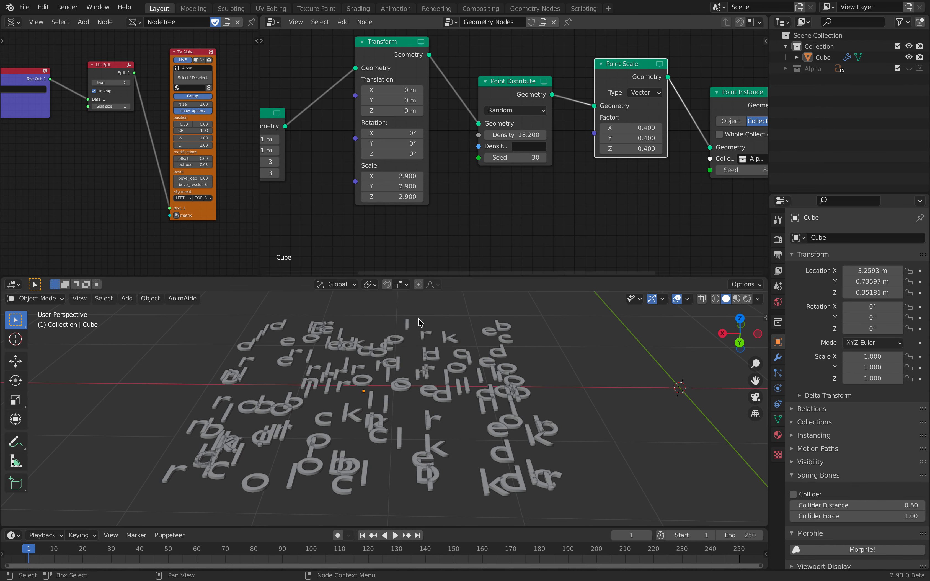
# - Select the Cube, clear its location to place it at the world origin, and save the file
pyautogui.click(429, 371)
pyautogui.scroll(-3, 429, 372)
pyautogui.hotkey('alt', 'g')
pyautogui.moveTo(430, 372); pyautogui.dragTo(419, 387, button='middle')
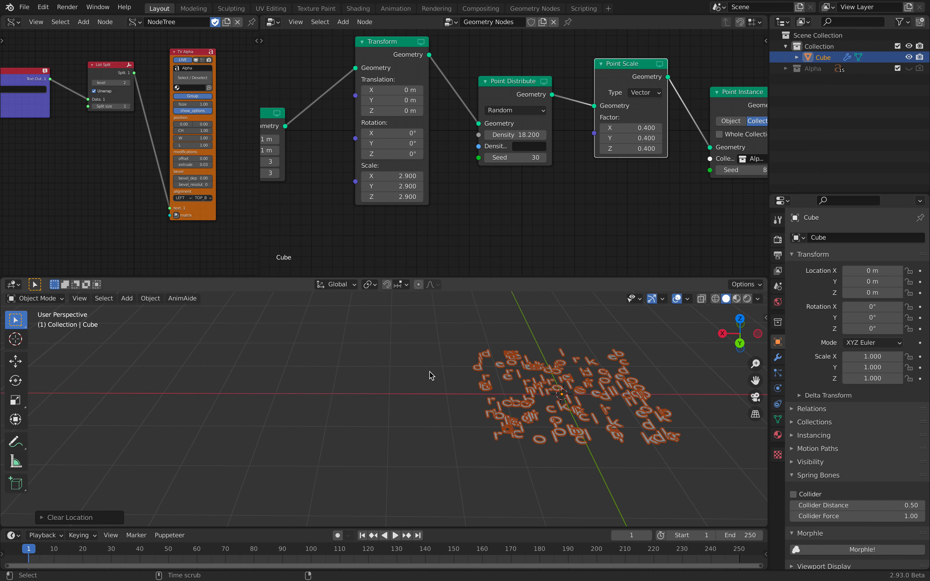
pyautogui.keyDown('shift'); pyautogui.moveTo(557, 388); pyautogui.dragTo(443, 404, button='middle'); pyautogui.keyUp('shift')
pyautogui.moveTo(518, 406); pyautogui.dragTo(404, 346, button='middle')
pyautogui.hotkey('ctrl', 's')
# - Try a second Point Scale node between Point Instance and Group Output, and delete it
pyautogui.moveTo(622, 183); pyautogui.dragTo(335, 187, button='middle')
pyautogui.moveTo(607, 156); pyautogui.dragTo(677, 160)
pyautogui.moveTo(466, 105); pyautogui.dragTo(472, 92)
pyautogui.hotkey('shift', 'a')
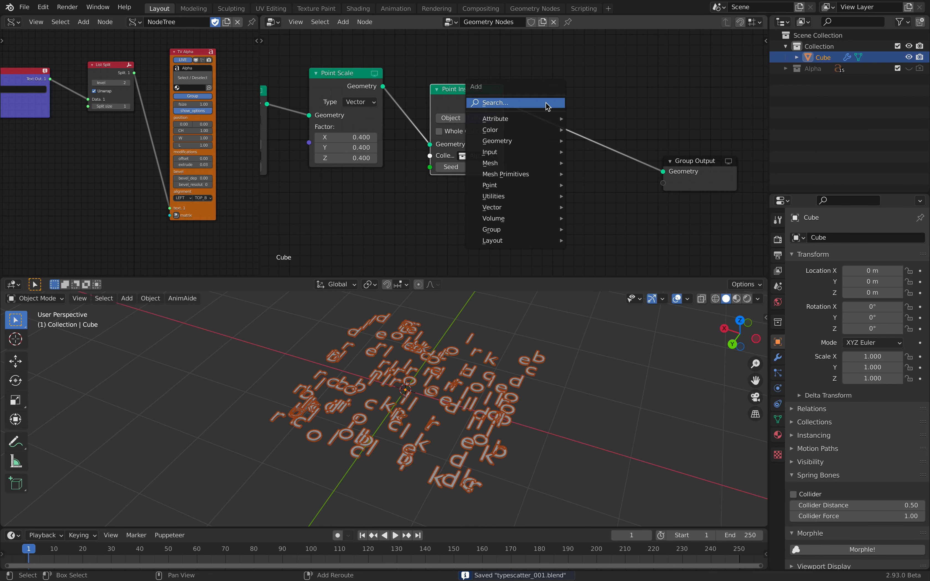
pyautogui.click(547, 105)
pyautogui.write('point')
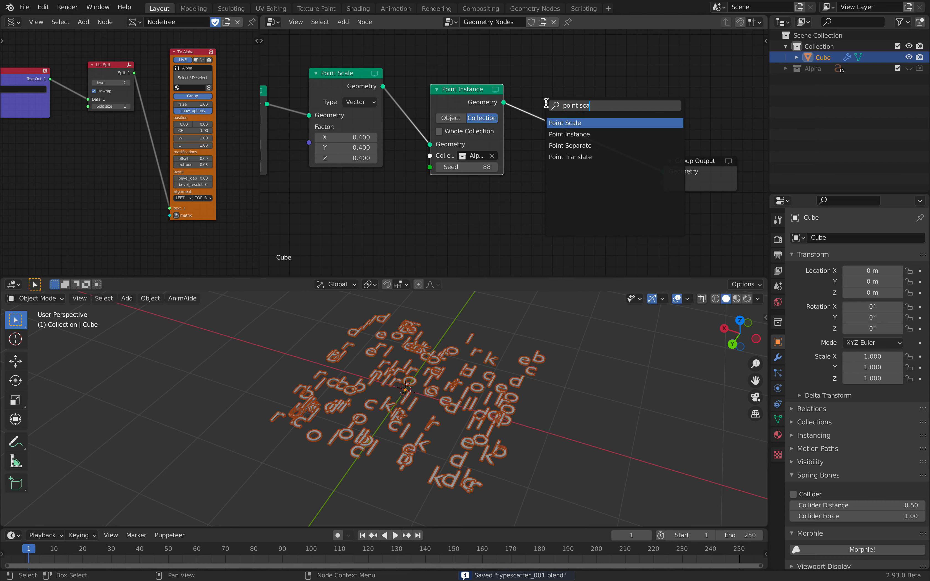
pyautogui.write(' sca')
pyautogui.press('Return')
pyautogui.click(545, 103)
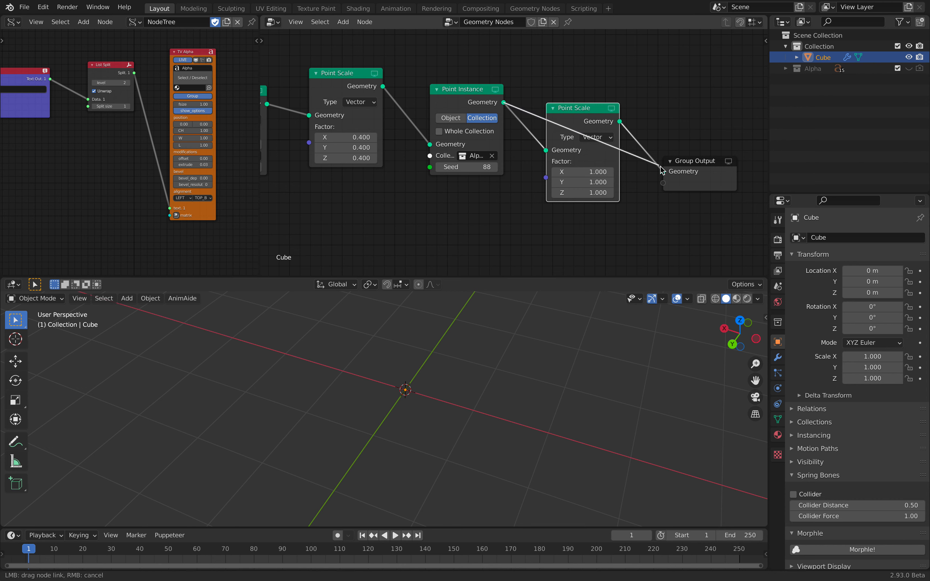
pyautogui.moveTo(660, 166); pyautogui.dragTo(662, 169)
pyautogui.press('x')
# - Insert an Attribute Randomize node between Point Scale and Point Instance
pyautogui.hotkey('shift', 'a')
pyautogui.click(597, 111)
pyautogui.write('random')
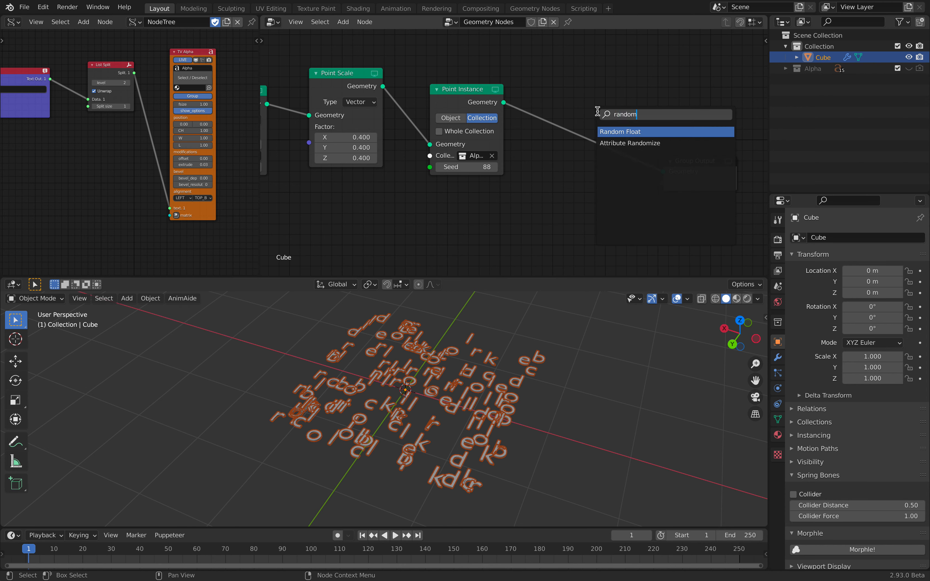
pyautogui.press('Down')
pyautogui.press('Return')
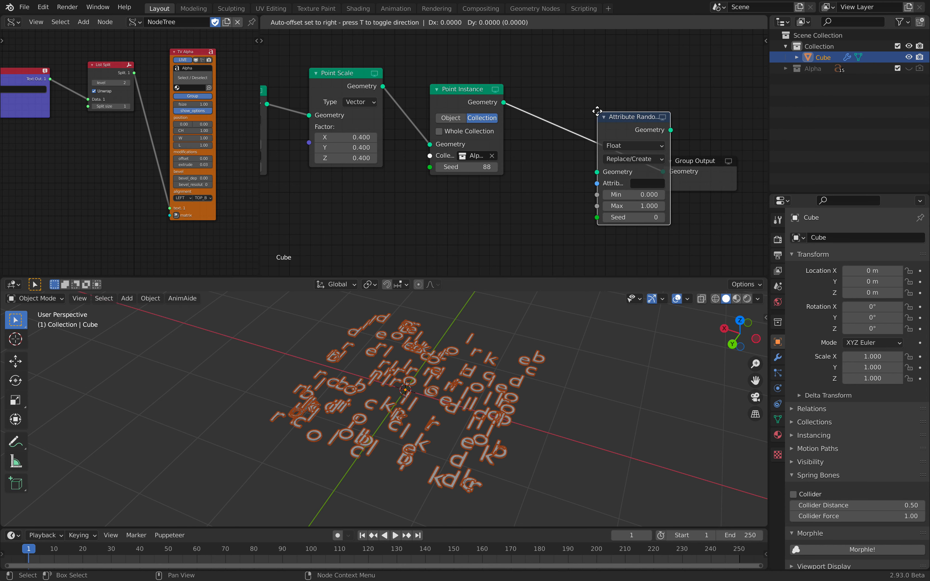
pyautogui.click(425, 68)
# - Make the Attribute Randomize node act on the scale attribute and set its seed to 24
pyautogui.click(478, 136)
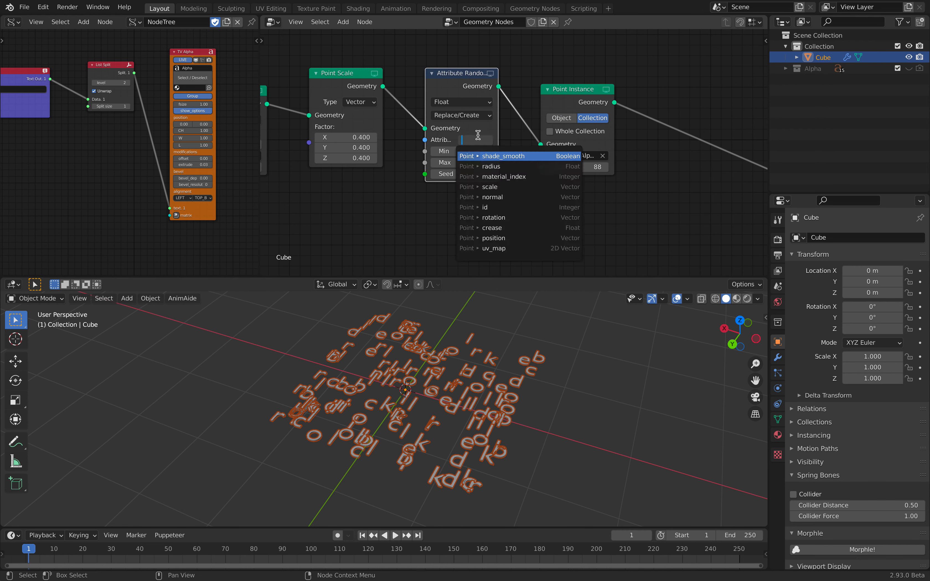
pyautogui.write('scale')
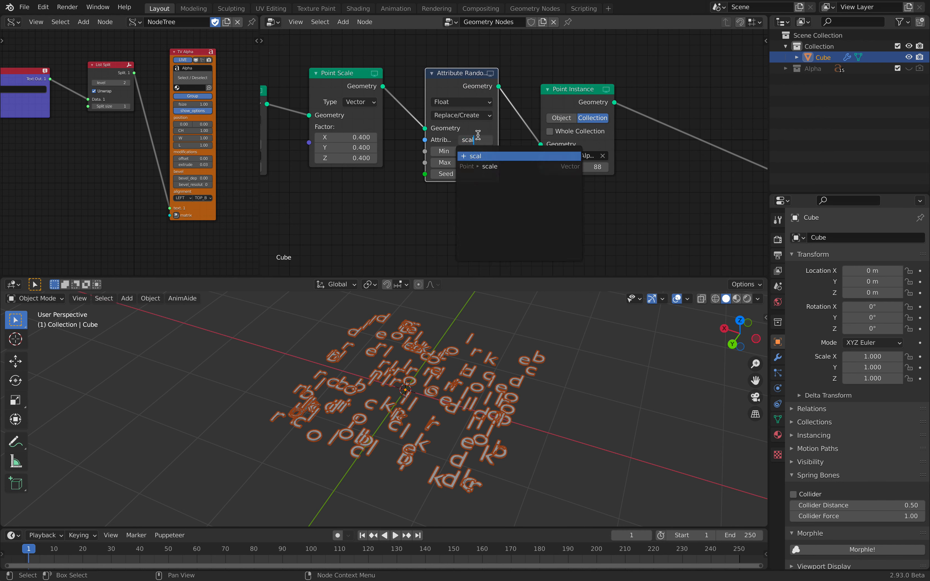
pyautogui.press('Return')
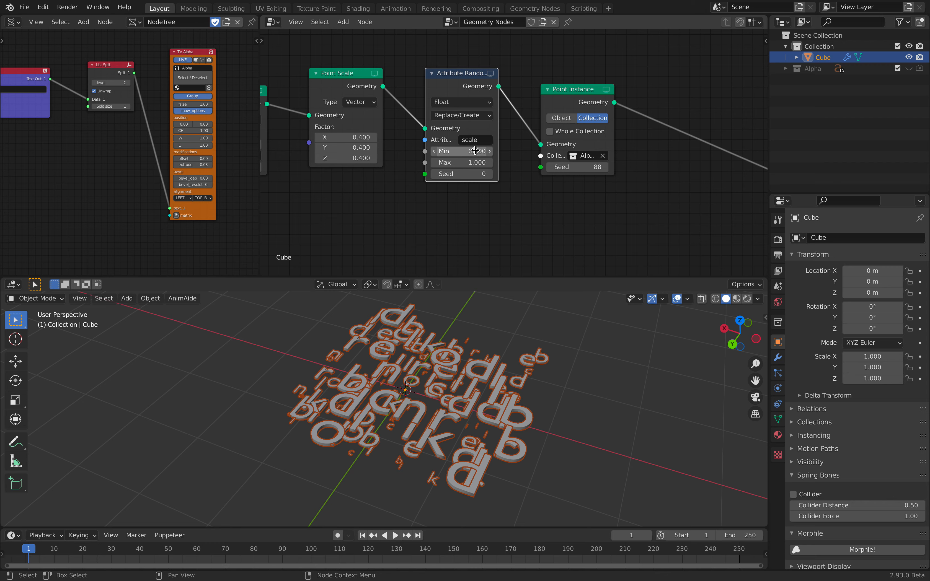
pyautogui.moveTo(461, 174); pyautogui.dragTo(480, 174)
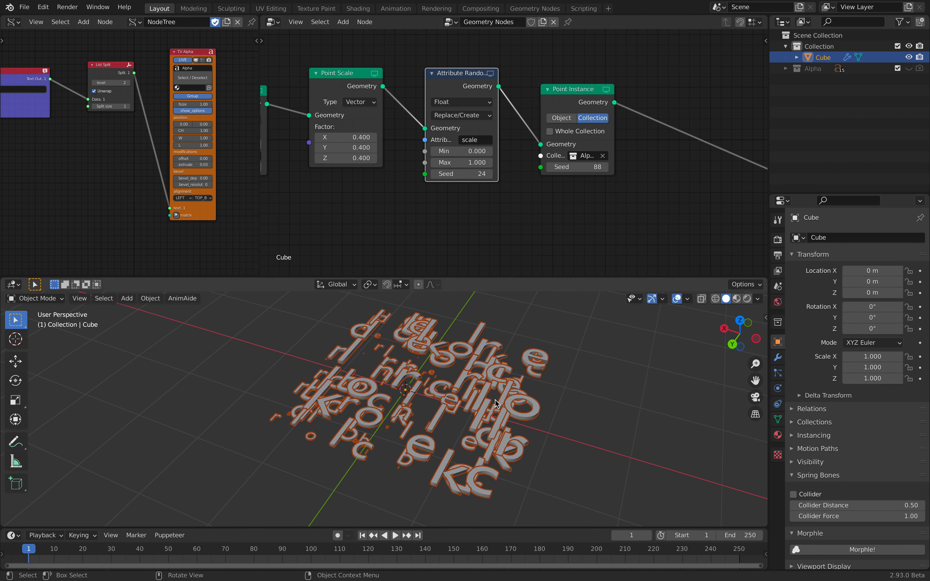
# - Set the Attribute Randomize node's minimum to 0.24 and maximum to 1.06, and inspect the letter sizes
pyautogui.moveTo(500, 401); pyautogui.dragTo(507, 403, button='middle')
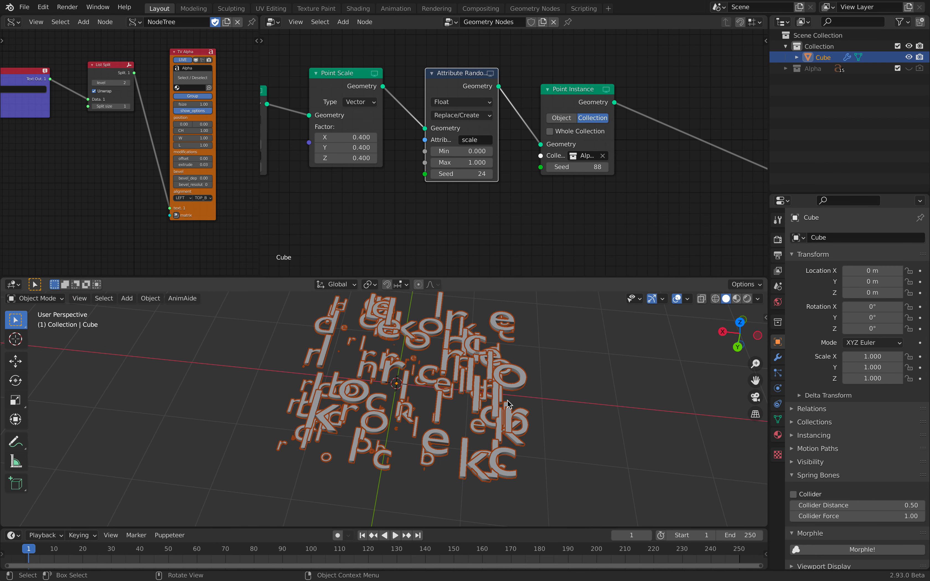
pyautogui.moveTo(495, 404); pyautogui.dragTo(481, 390, button='middle')
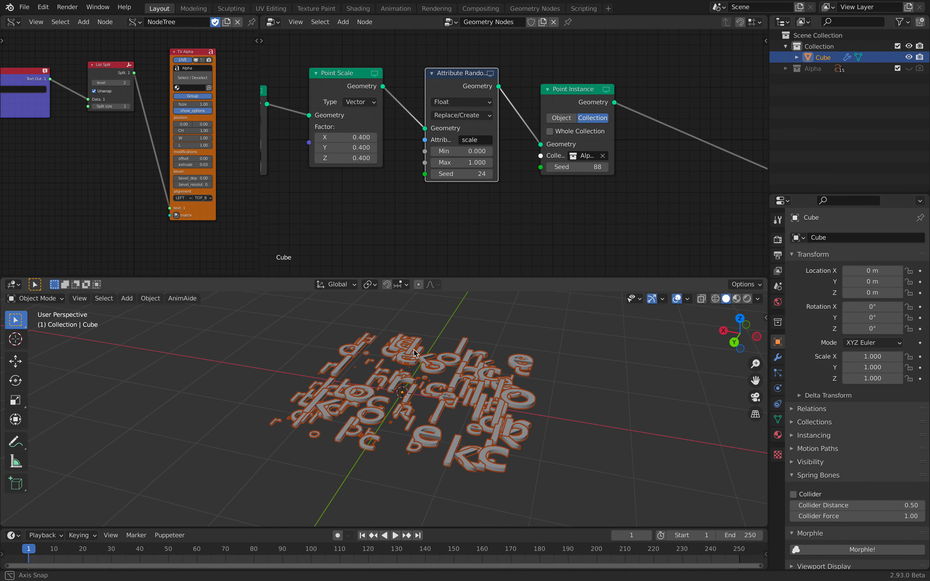
pyautogui.moveTo(461, 151); pyautogui.dragTo(471, 158)
pyautogui.scroll(4, 462, 391)
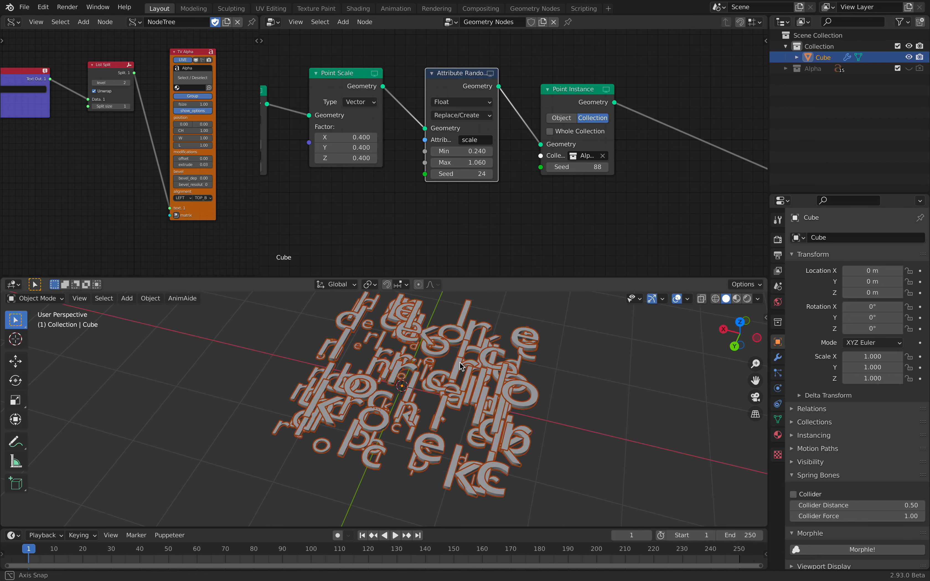
pyautogui.moveTo(462, 392); pyautogui.dragTo(521, 375, button='middle')
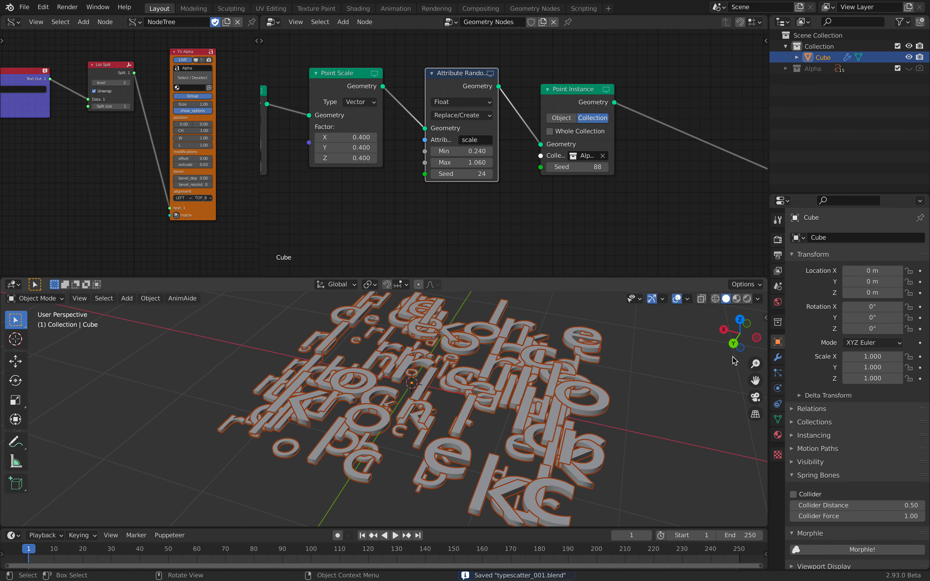
# - Try a Decimate modifier on the Cube and remove it
pyautogui.click(777, 358)
pyautogui.click(821, 263)
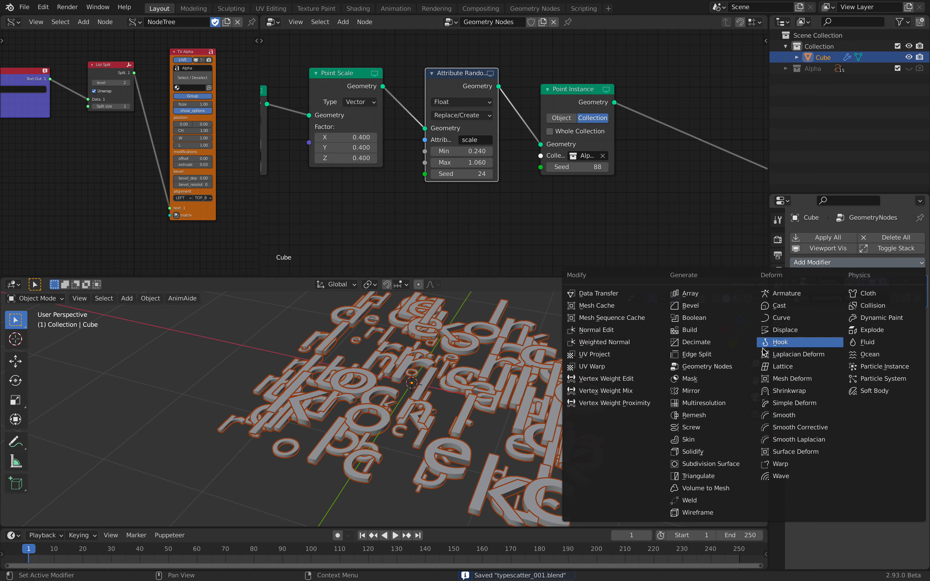
pyautogui.click(696, 342)
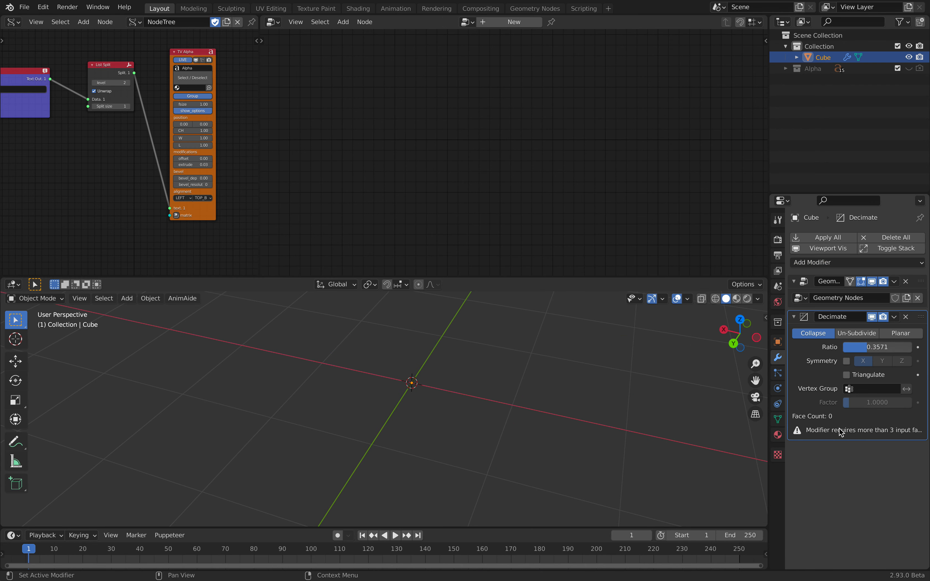
pyautogui.click(906, 317)
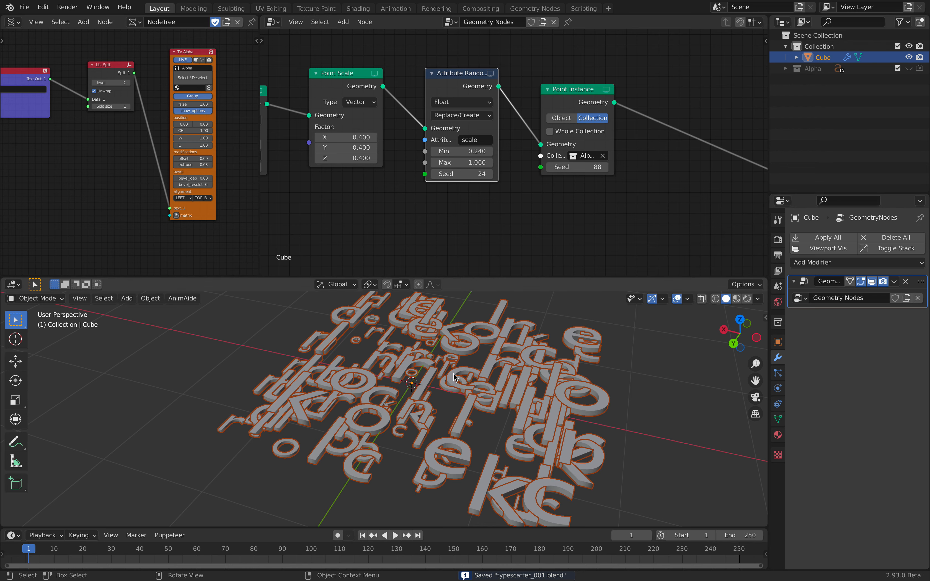
# - Set the Point Instance seed to 104, and the Attribute Randomize node's minimum to 0.08 and seed to 56
pyautogui.moveTo(540, 152); pyautogui.dragTo(442, 145, button='middle')
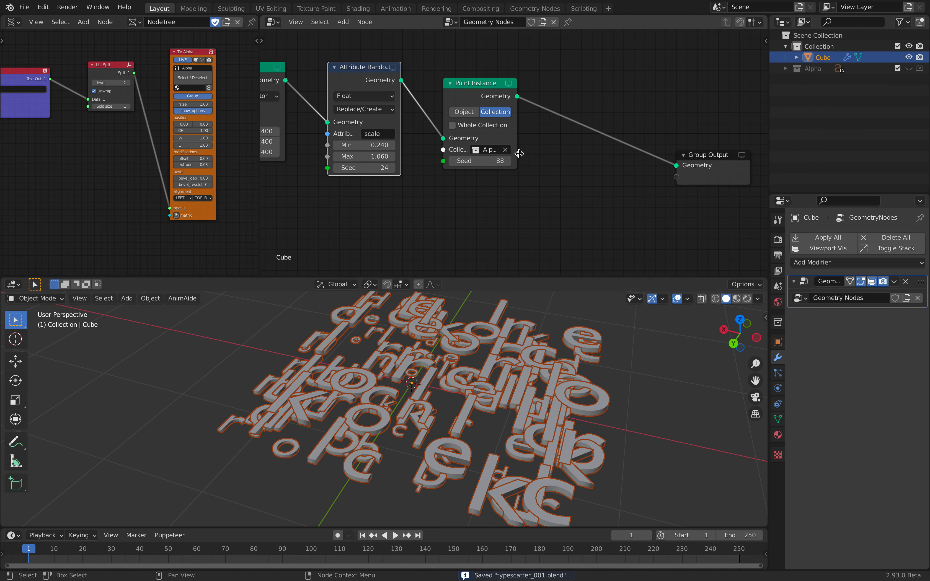
pyautogui.moveTo(533, 390); pyautogui.dragTo(534, 396, button='middle')
pyautogui.moveTo(436, 201); pyautogui.dragTo(459, 218, button='middle')
pyautogui.moveTo(500, 178); pyautogui.dragTo(527, 178)
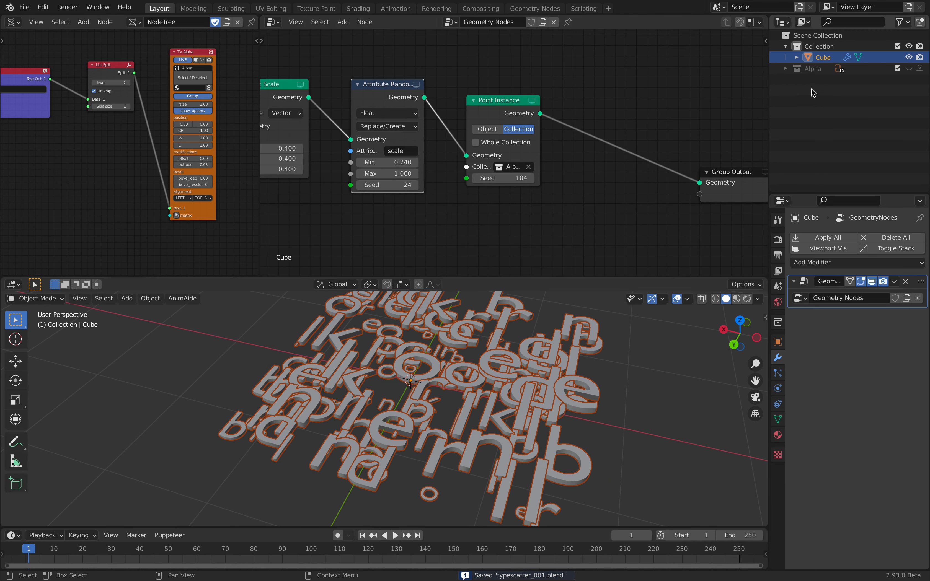
pyautogui.moveTo(400, 162)
pyautogui.mouseDown()
pyautogui.moveTo(422, 162)
pyautogui.moveTo(380, 161)
pyautogui.moveTo(384, 185)
pyautogui.moveTo(399, 174)
pyautogui.moveTo(391, 175)
pyautogui.mouseUp()
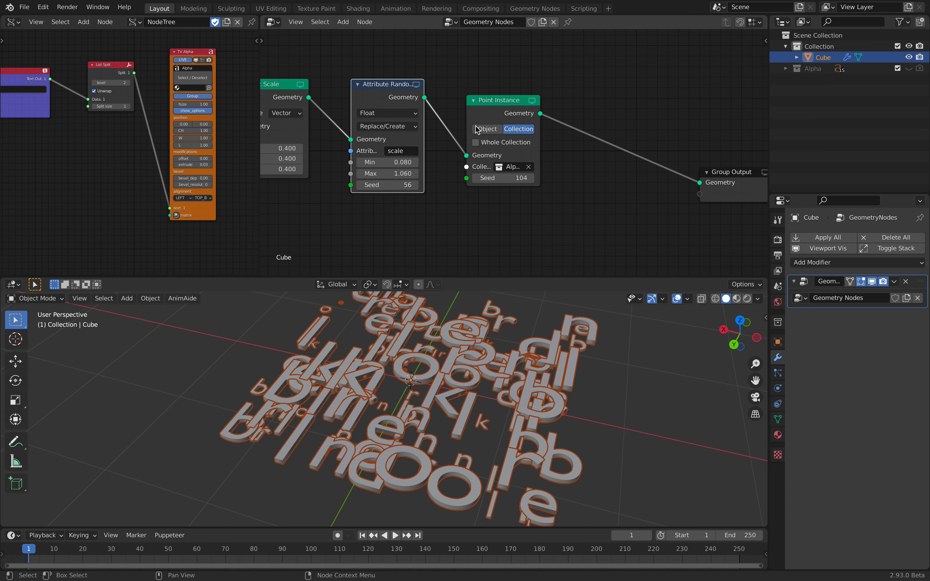
# - Insert a duplicate of the Attribute Randomize node before Point Instance and set its data type to Vector
pyautogui.moveTo(486, 112); pyautogui.dragTo(573, 107)
pyautogui.hotkey('shift', 'd')
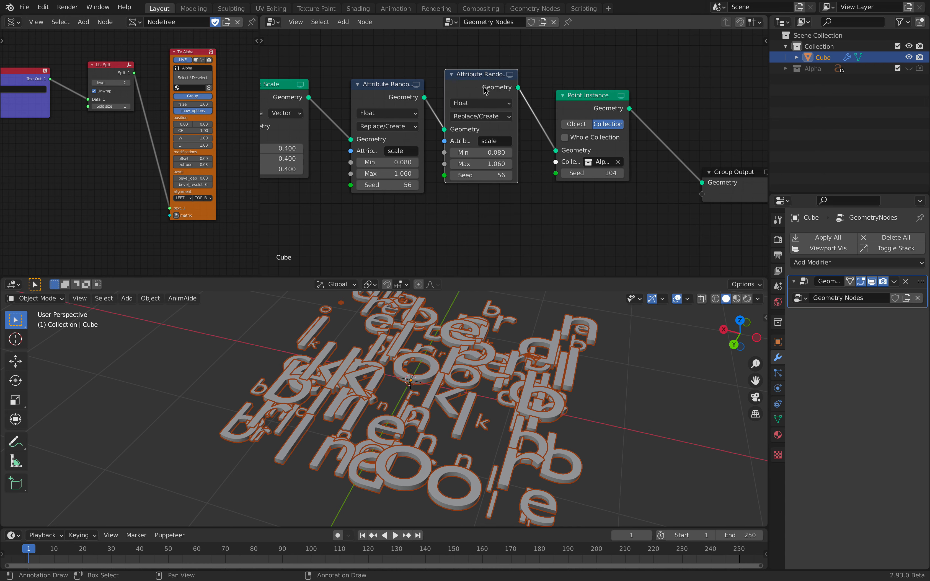
pyautogui.click(511, 90)
pyautogui.click(507, 116)
pyautogui.click(498, 128)
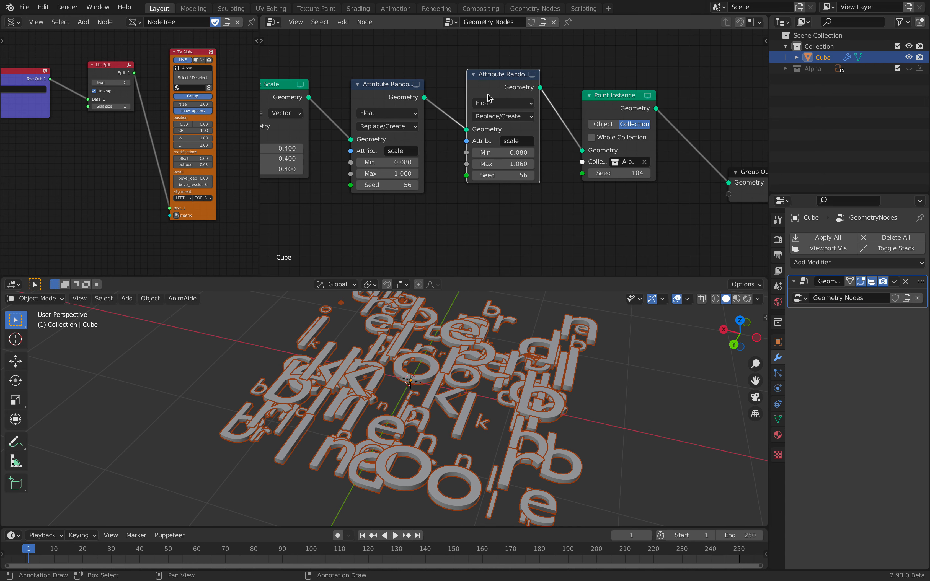
pyautogui.click(499, 103)
pyautogui.click(499, 138)
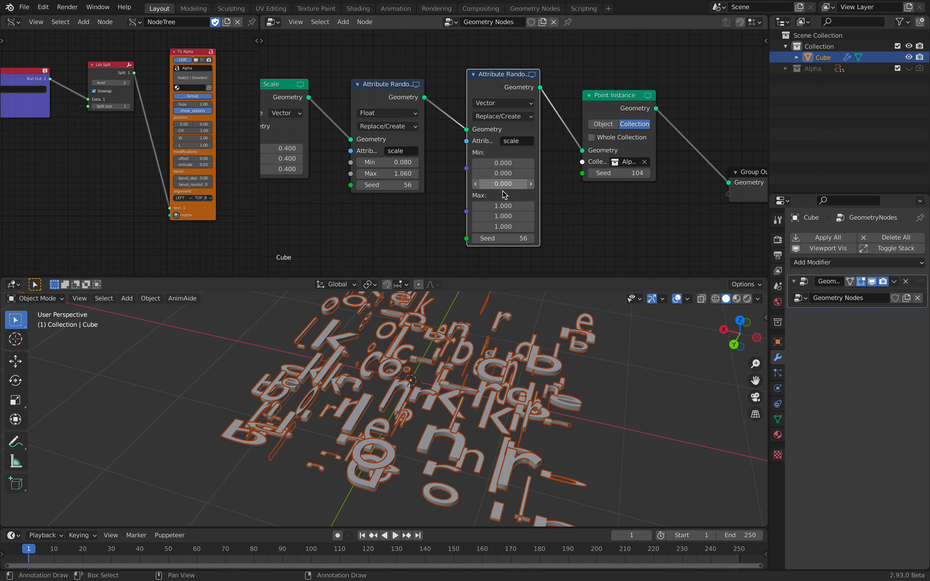
# - Try a minimum Z of 1.88, a maximum X of 1.1 and a maximum Z of 1.38 on the vector Attribute Randomize node
pyautogui.keyDown('shift'); pyautogui.moveTo(503, 182); pyautogui.dragTo(545, 182); pyautogui.keyUp('shift')
pyautogui.moveTo(504, 226); pyautogui.dragTo(514, 227)
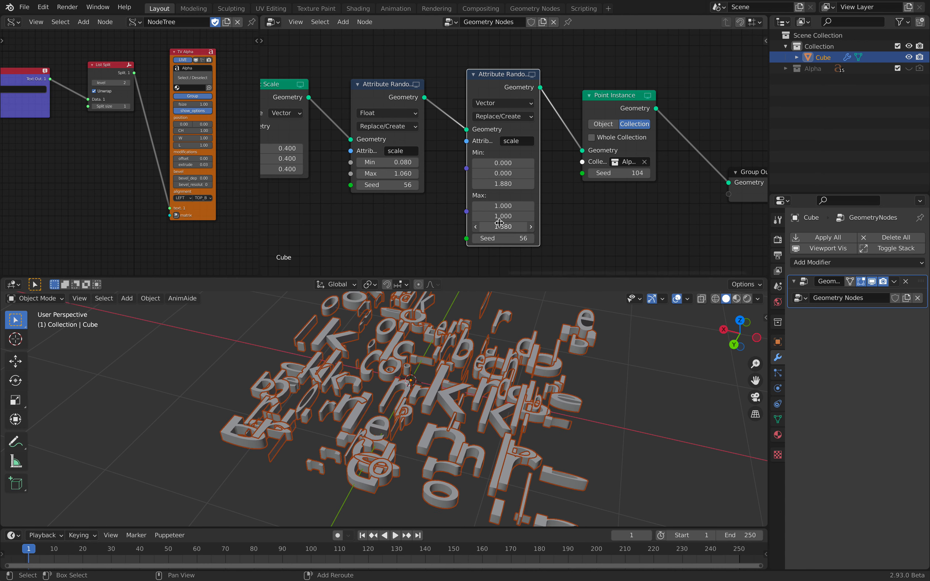
pyautogui.moveTo(458, 375); pyautogui.dragTo(491, 425, button='middle')
pyautogui.moveTo(524, 163); pyautogui.dragTo(449, 162)
pyautogui.moveTo(506, 165); pyautogui.dragTo(552, 165)
pyautogui.moveTo(503, 206); pyautogui.dragTo(518, 210)
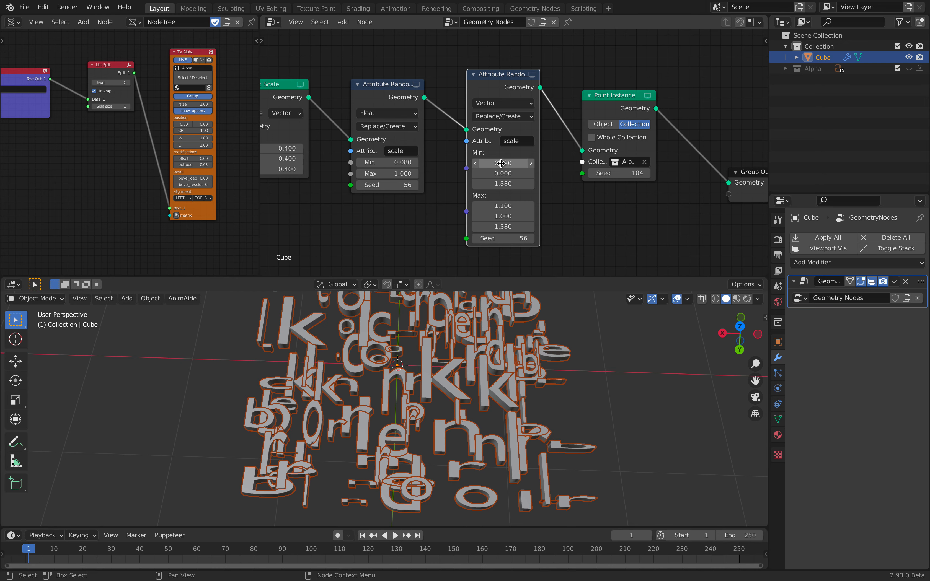
# - Try zero for the minimum and maximum X and Y on the vector Attribute Randomize node
pyautogui.write('0')
pyautogui.press('Return')
pyautogui.moveTo(531, 204); pyautogui.dragTo(530, 217)
pyautogui.write('0')
pyautogui.press('Return')
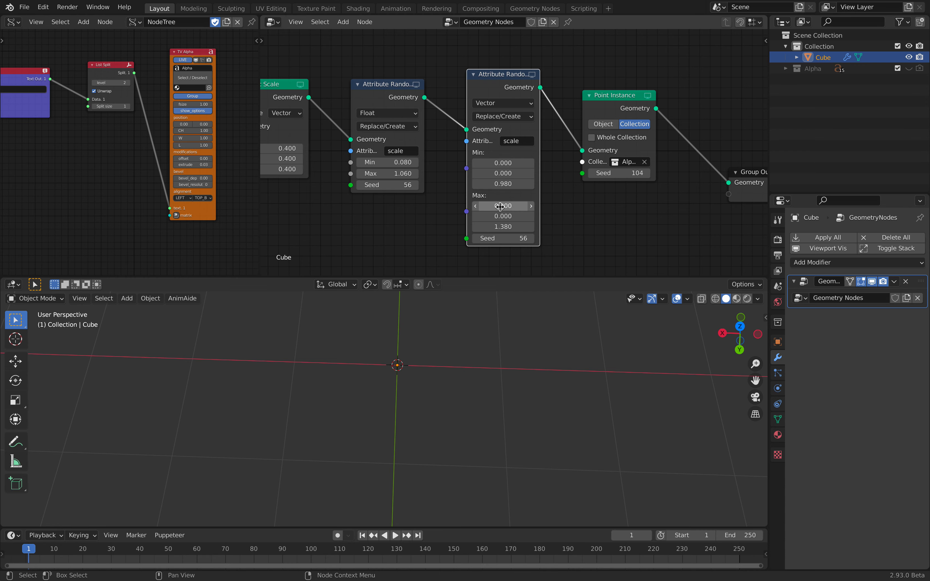
# - Set the minimum and maximum X and Y of the vector Attribute Randomize node to 1
pyautogui.write('1')
pyautogui.press('Return')
pyautogui.press('Return')
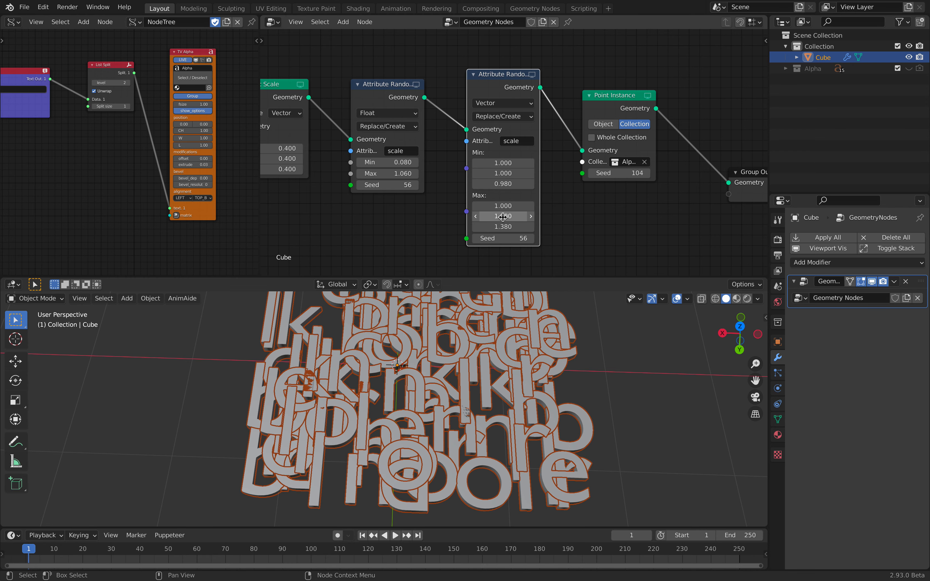
# - Set the vector Attribute Randomize node's minimum Z to -1.52, maximum Z to 16.5 and seed to 138, and save the file
pyautogui.moveTo(503, 226); pyautogui.dragTo(534, 226)
pyautogui.moveTo(503, 184)
pyautogui.mouseDown()
pyautogui.moveTo(465, 184)
pyautogui.moveTo(492, 184)
pyautogui.mouseUp()
pyautogui.moveTo(526, 419); pyautogui.dragTo(517, 349, button='middle')
pyautogui.moveTo(512, 226)
pyautogui.mouseDown()
pyautogui.moveTo(697, 226)
pyautogui.moveTo(524, 226)
pyautogui.mouseUp()
pyautogui.moveTo(489, 182); pyautogui.dragTo(457, 181)
pyautogui.moveTo(500, 239); pyautogui.dragTo(531, 239)
pyautogui.moveTo(474, 379); pyautogui.dragTo(499, 398, button='middle')
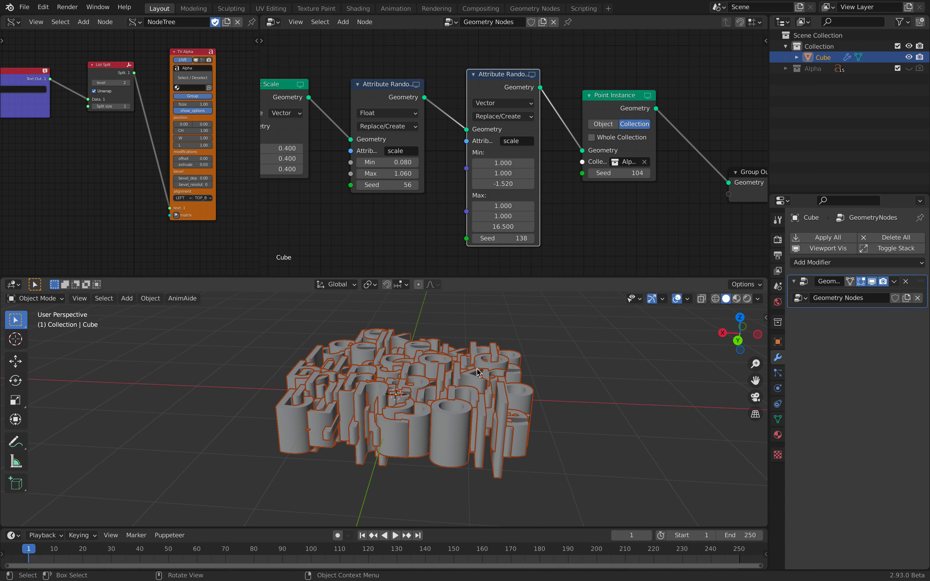
pyautogui.hotkey('ctrl', 's')
# - Review the Sverchok text nodes and the Geometry Nodes chain side by side, and save the file
pyautogui.scroll(-3, 475, 182)
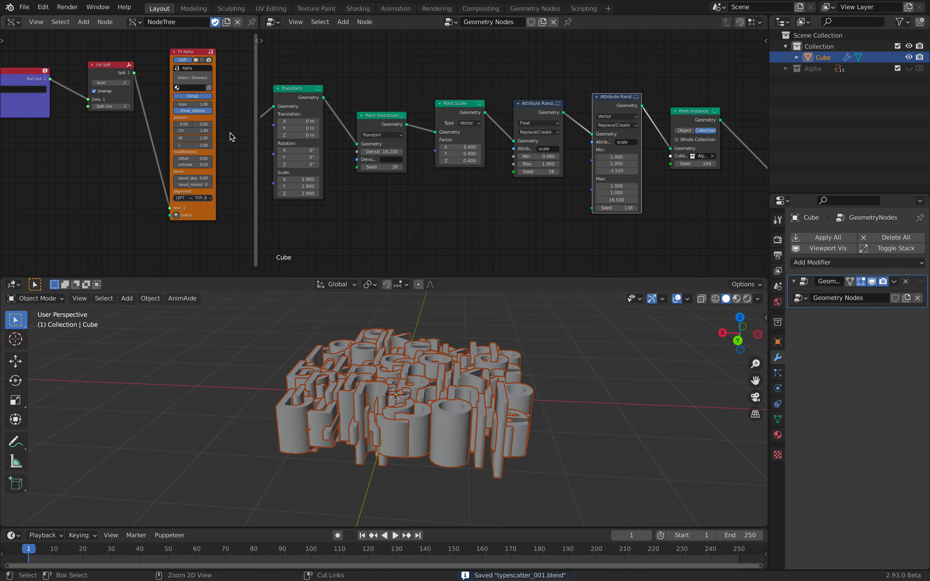
pyautogui.moveTo(259, 130); pyautogui.dragTo(395, 127)
pyautogui.moveTo(275, 115); pyautogui.dragTo(203, 158, button='middle')
pyautogui.moveTo(183, 96); pyautogui.dragTo(168, 65)
pyautogui.moveTo(114, 109); pyautogui.dragTo(113, 104)
pyautogui.moveTo(27, 119); pyautogui.dragTo(125, 127, button='middle')
pyautogui.moveTo(124, 126); pyautogui.dragTo(131, 115)
pyautogui.moveTo(331, 122); pyautogui.dragTo(235, 106, button='middle')
pyautogui.moveTo(396, 139); pyautogui.dragTo(294, 133)
pyautogui.moveTo(494, 389); pyautogui.dragTo(488, 422, button='middle')
pyautogui.hotkey('ctrl', 's')
# - Set the Point Distribute node's density to 19 and seed to 118, and inspect the letters from above
pyautogui.scroll(3, 499, 173)
pyautogui.moveTo(499, 173); pyautogui.dragTo(618, 187, button='middle')
pyautogui.moveTo(494, 179); pyautogui.dragTo(535, 179)
pyautogui.moveTo(538, 327); pyautogui.dragTo(533, 349, button='middle')
pyautogui.scroll(-3, 583, 175)
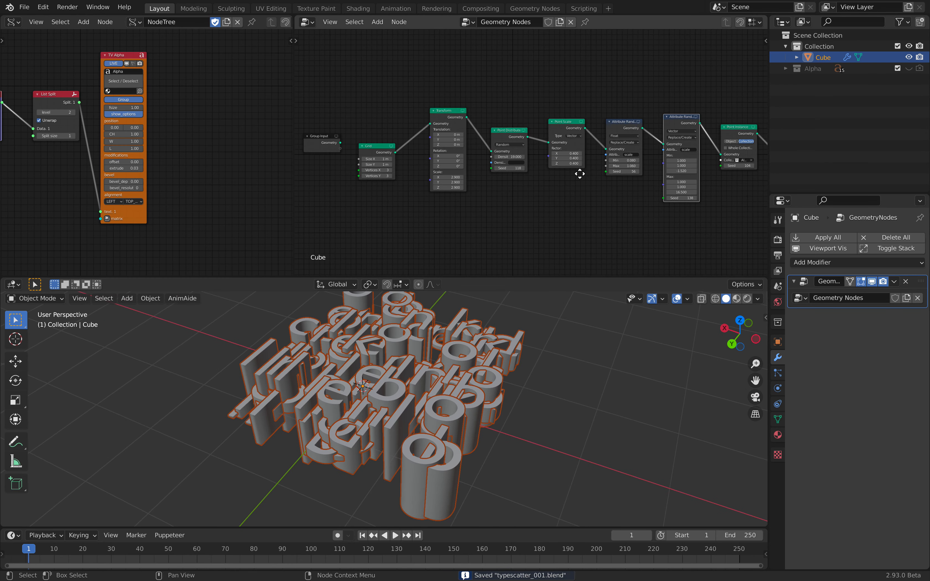
pyautogui.moveTo(583, 175); pyautogui.dragTo(570, 171, button='middle')
pyautogui.moveTo(462, 361); pyautogui.dragTo(469, 341, button='middle')
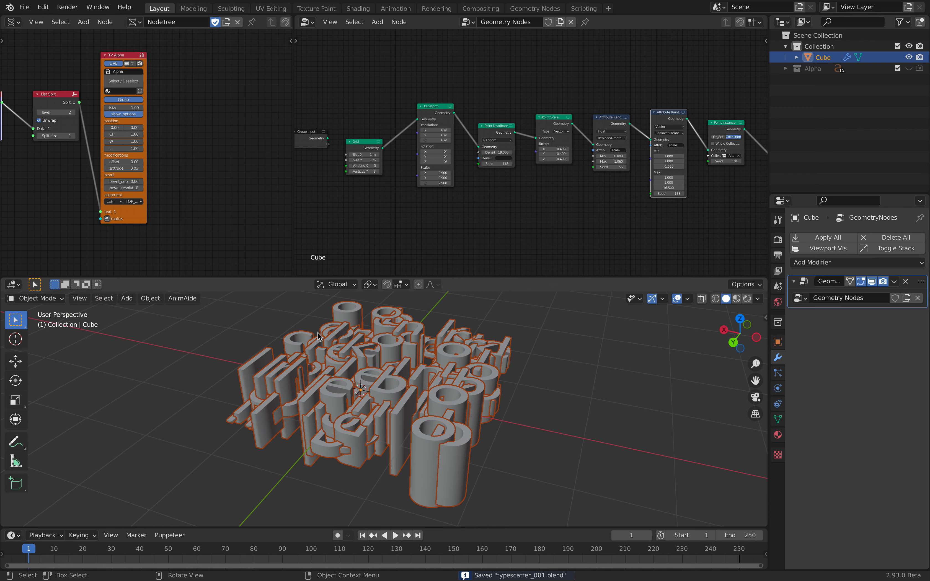
pyautogui.moveTo(292, 202); pyautogui.dragTo(440, 201)
pyautogui.moveTo(426, 326); pyautogui.dragTo(468, 388, button='middle')
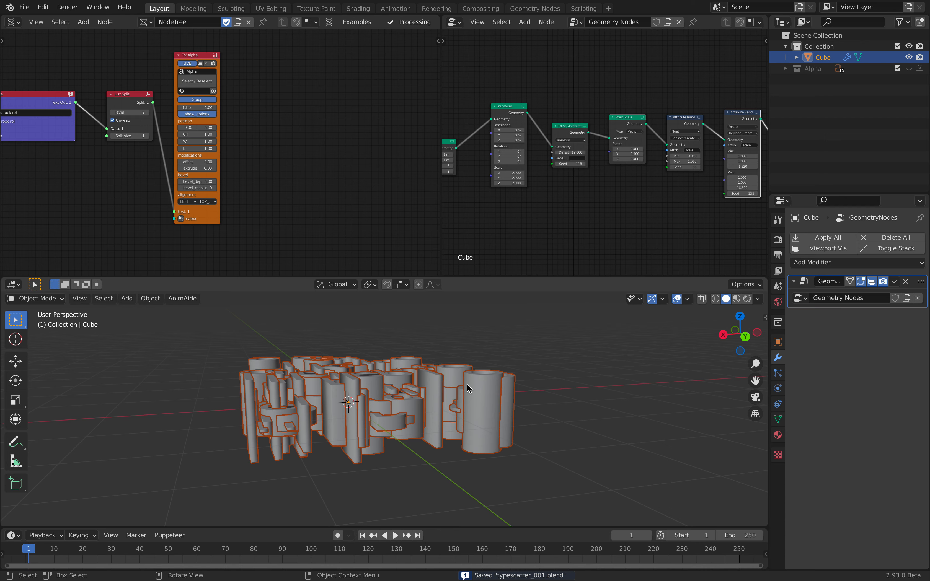
pyautogui.moveTo(326, 179); pyautogui.dragTo(211, 166, button='middle')
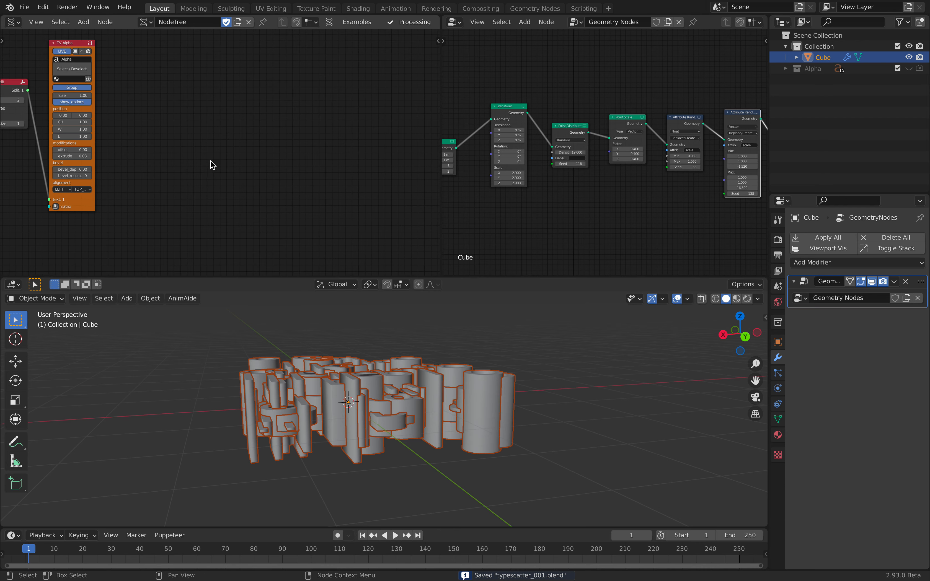
pyautogui.moveTo(461, 384); pyautogui.dragTo(494, 394, button='middle')
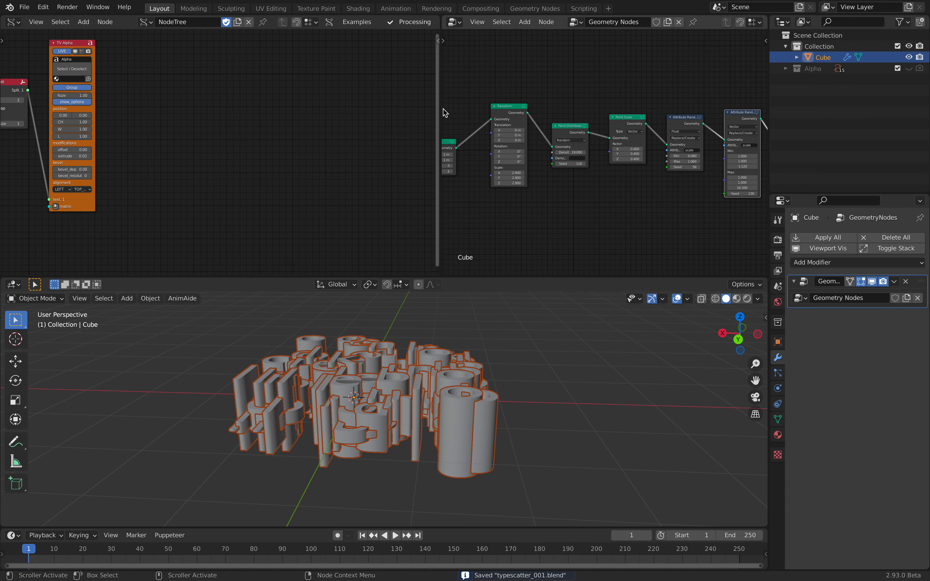
# - Set the Grid node's Size X to 3 m and Size Y to 0.98 m, and inspect the wider letter field
pyautogui.moveTo(441, 109); pyautogui.dragTo(211, 123)
pyautogui.scroll(4, 269, 127)
pyautogui.moveTo(293, 128); pyautogui.dragTo(376, 120, button='middle')
pyautogui.scroll(2, 361, 121)
pyautogui.moveTo(325, 127); pyautogui.dragTo(371, 126)
pyautogui.scroll(2, 342, 108)
pyautogui.moveTo(473, 400); pyautogui.dragTo(454, 450, button='middle')
pyautogui.moveTo(301, 137)
pyautogui.keyDown('shift'); pyautogui.mouseDown()
pyautogui.moveTo(326, 137)
pyautogui.moveTo(302, 138)
pyautogui.mouseUp(); pyautogui.keyUp('shift')
pyautogui.moveTo(473, 417); pyautogui.dragTo(457, 362, button='middle')
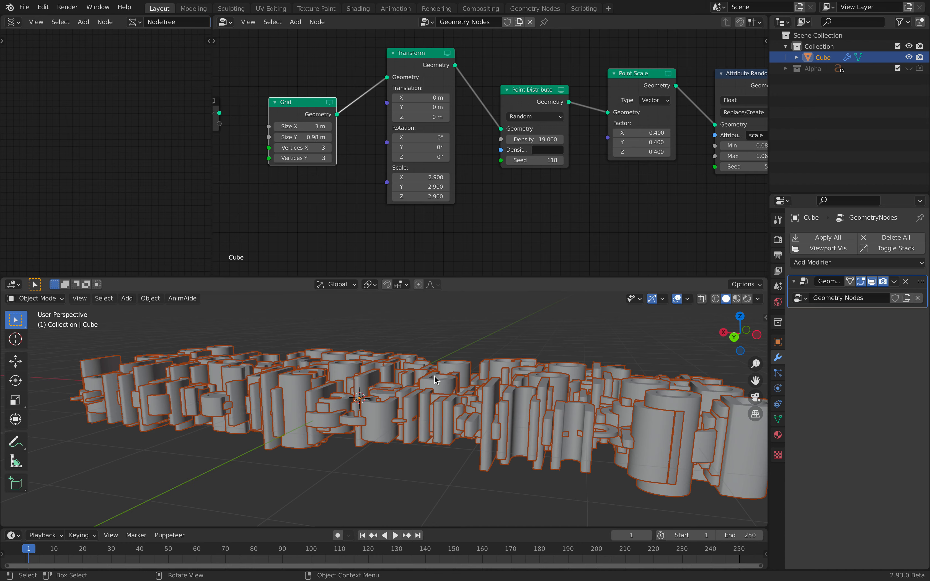
pyautogui.moveTo(436, 376); pyautogui.dragTo(428, 425, button='middle')
# - Insert a duplicate of the vector Attribute Randomize node before Point Instance and make it act on the rotation attribute
pyautogui.scroll(-2, 513, 146)
pyautogui.moveTo(511, 133); pyautogui.dragTo(242, 113, button='middle')
pyautogui.moveTo(577, 114); pyautogui.dragTo(426, 117, button='middle')
pyautogui.moveTo(584, 146); pyautogui.dragTo(683, 132)
pyautogui.moveTo(470, 87); pyautogui.dragTo(529, 84)
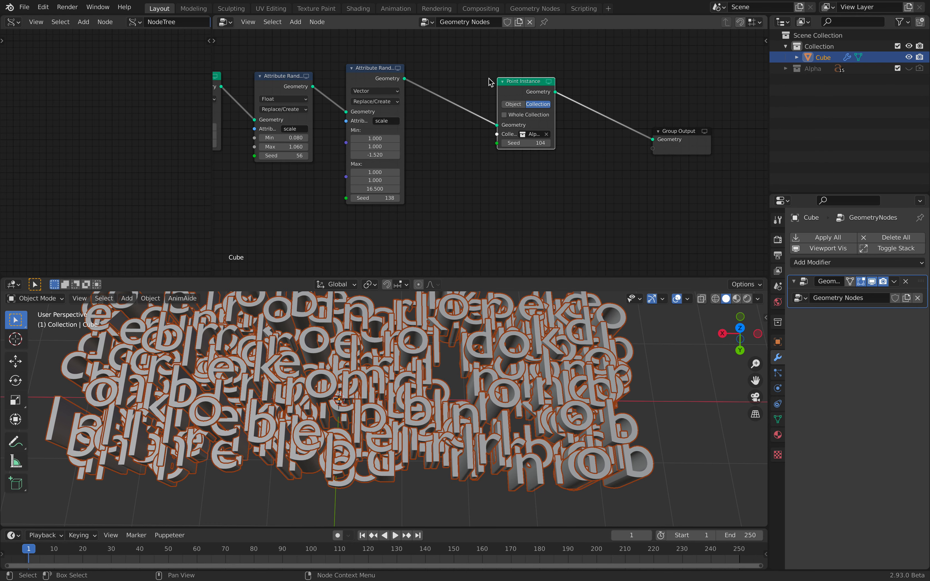
pyautogui.hotkey('shift', 'd')
pyautogui.click(459, 67)
pyautogui.click(474, 111)
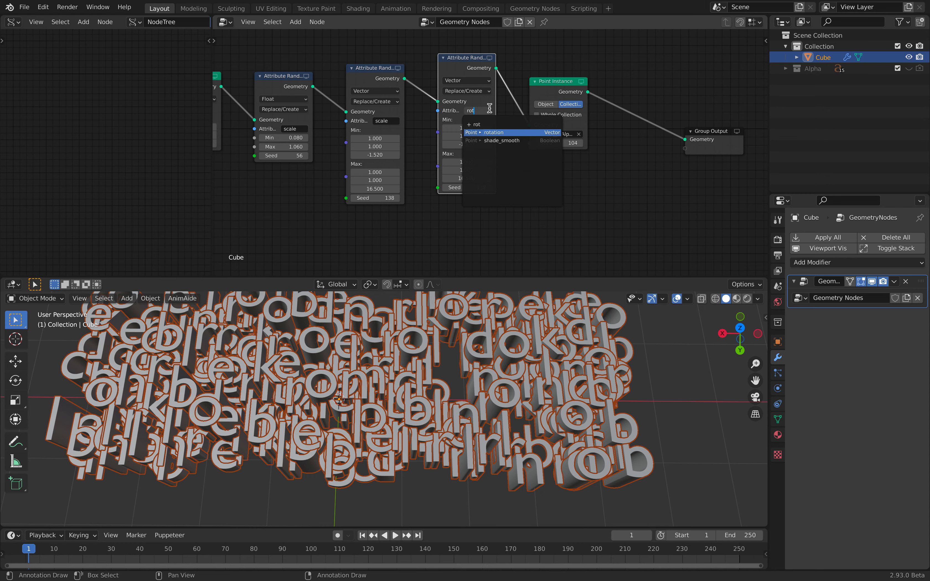
pyautogui.write('rot')
pyautogui.press('Return')
# - Set the rotation Attribute Randomize node's seed to 194, inspect the tumbled letters, and save the file
pyautogui.moveTo(348, 339); pyautogui.dragTo(345, 358, button='middle')
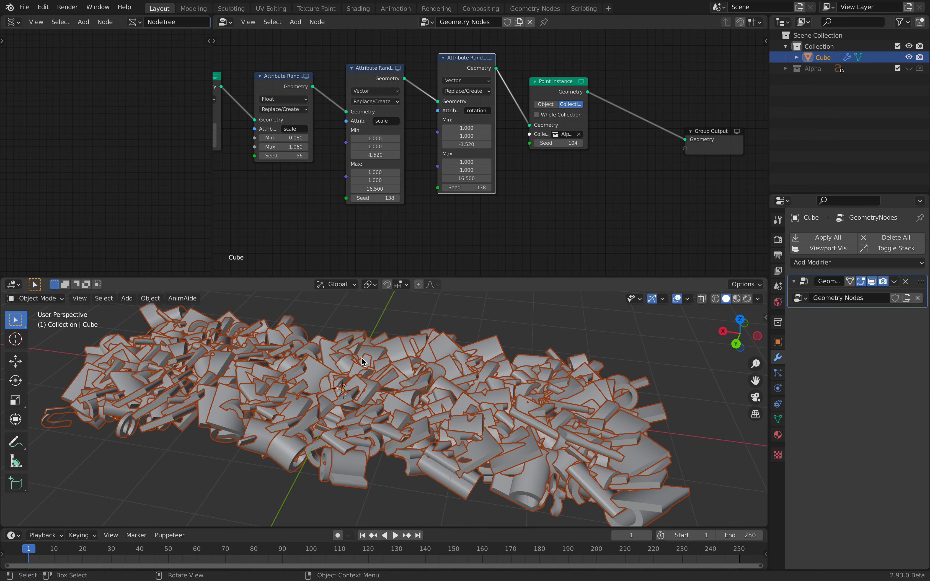
pyautogui.moveTo(460, 187); pyautogui.dragTo(481, 188)
pyautogui.moveTo(461, 343); pyautogui.dragTo(467, 395, button='middle')
pyautogui.scroll(-2, 459, 210)
pyautogui.hotkey('ctrl', 's')
# - Replace the Grid node feeding Transform with an Ico Sphere node, leaving the Grid unconnected beside the Group Input
pyautogui.moveTo(359, 180); pyautogui.dragTo(515, 195, button='middle')
pyautogui.scroll(1, 514, 199)
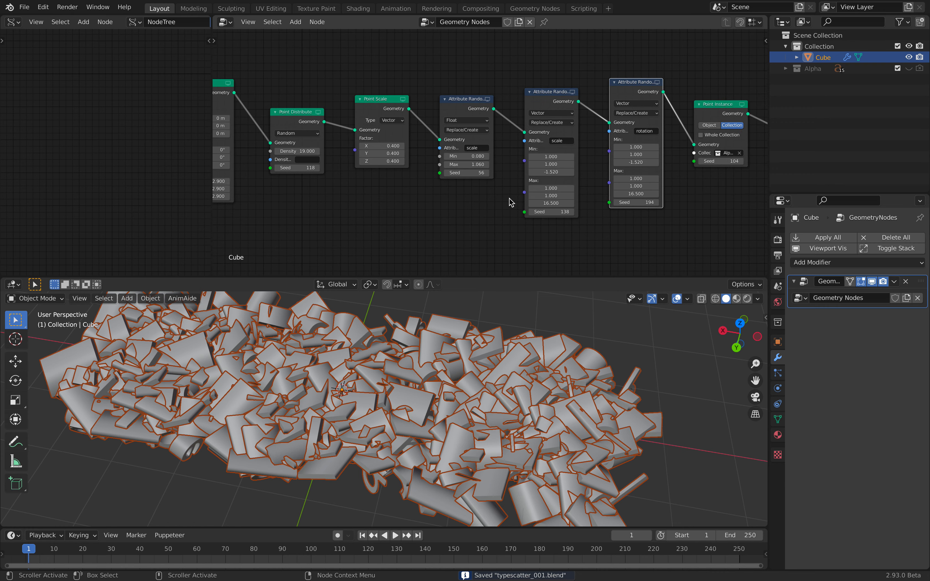
pyautogui.scroll(-1, 437, 181)
pyautogui.moveTo(437, 181); pyautogui.dragTo(521, 169, button='middle')
pyautogui.moveTo(323, 111); pyautogui.dragTo(448, 113, button='middle')
pyautogui.moveTo(340, 128); pyautogui.dragTo(262, 64)
pyautogui.keyDown('ctrl'); pyautogui.scroll(2, 349, 125); pyautogui.keyUp('ctrl')
pyautogui.scroll(1, 335, 115)
pyautogui.hotkey('shift', 'a')
pyautogui.click(334, 113)
pyautogui.press('Return')
pyautogui.click(335, 116)
pyautogui.moveTo(424, 99); pyautogui.dragTo(427, 98)
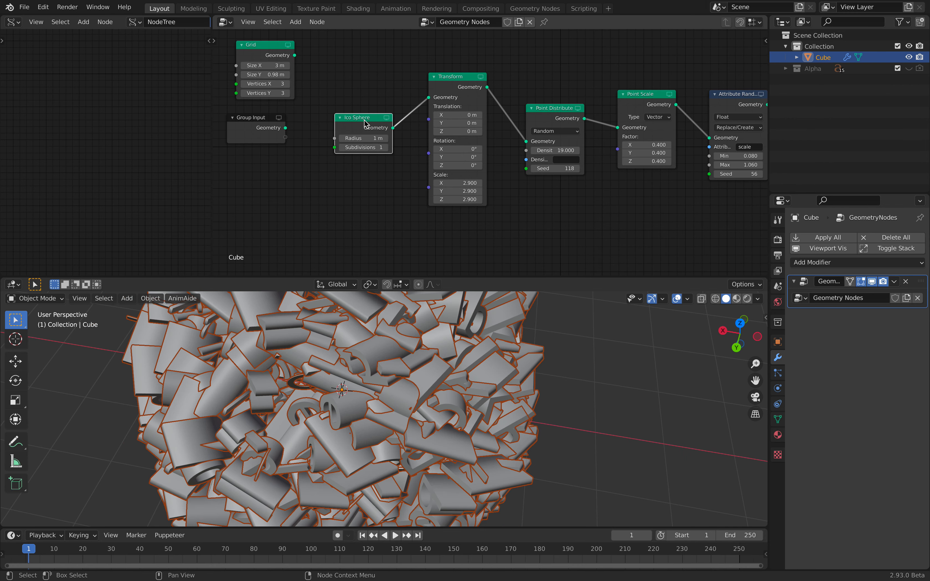
pyautogui.moveTo(369, 126); pyautogui.dragTo(378, 115)
# - Set the vector scale Attribute Randomize node's maximum Z to 1.88, and save the file
pyautogui.moveTo(444, 367); pyautogui.dragTo(465, 369, button='middle')
pyautogui.scroll(-4, 444, 367)
pyautogui.moveTo(370, 127)
pyautogui.mouseDown()
pyautogui.moveTo(388, 128)
pyautogui.moveTo(346, 128)
pyautogui.moveTo(354, 127)
pyautogui.mouseUp()
pyautogui.moveTo(375, 379); pyautogui.dragTo(460, 386, button='middle')
pyautogui.scroll(2, 403, 380)
pyautogui.moveTo(663, 176); pyautogui.dragTo(556, 177, button='middle')
pyautogui.scroll(4, 616, 188)
pyautogui.moveTo(617, 188); pyautogui.dragTo(439, 169, button='middle')
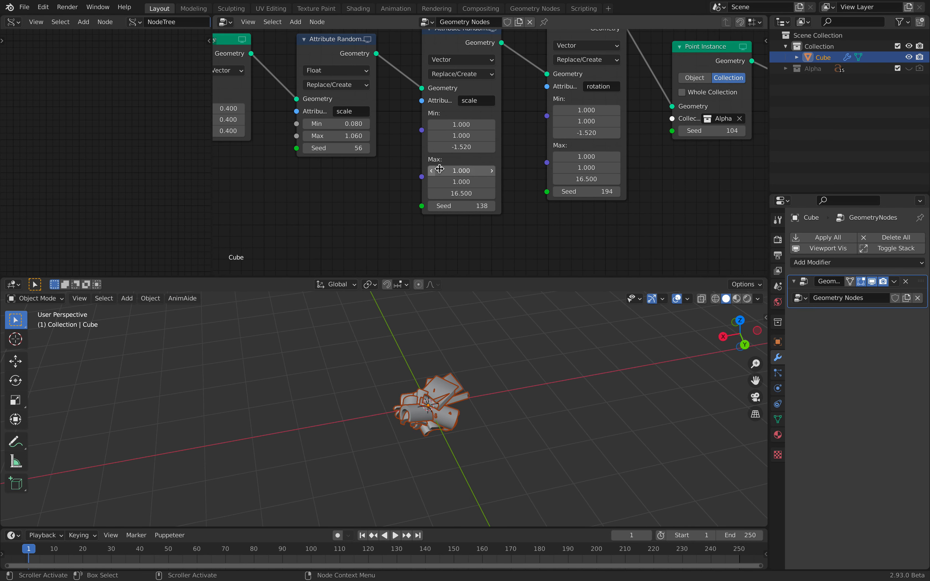
pyautogui.press('BackSpace')
pyautogui.moveTo(473, 369)
pyautogui.mouseDown(button='middle')
pyautogui.moveTo(521, 415)
pyautogui.moveTo(443, 357)
pyautogui.moveTo(435, 401)
pyautogui.moveTo(461, 362)
pyautogui.mouseUp(button='middle')
pyautogui.click(460, 363)
pyautogui.hotkey('ctrl', 's')
# - Try a Mirror modifier on the Cube across X and Y with X bisect, and remove it
pyautogui.click(435, 374)
pyautogui.click(808, 264)
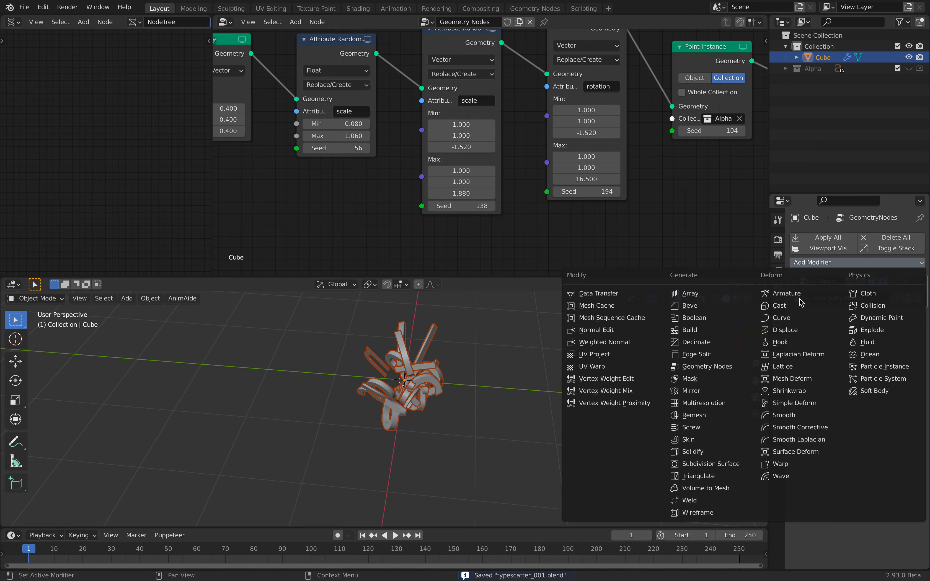
pyautogui.click(732, 391)
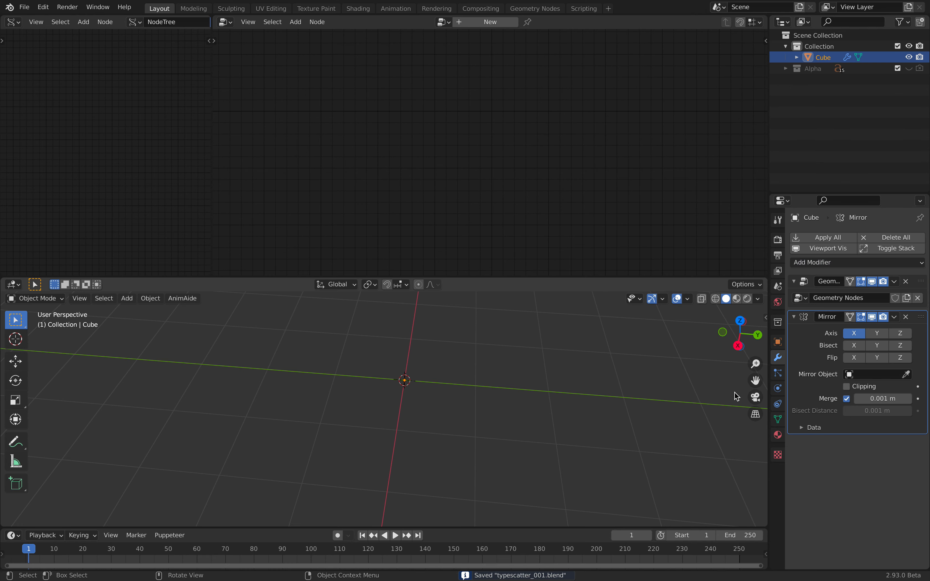
pyautogui.click(862, 347)
pyautogui.scroll(-8, 528, 388)
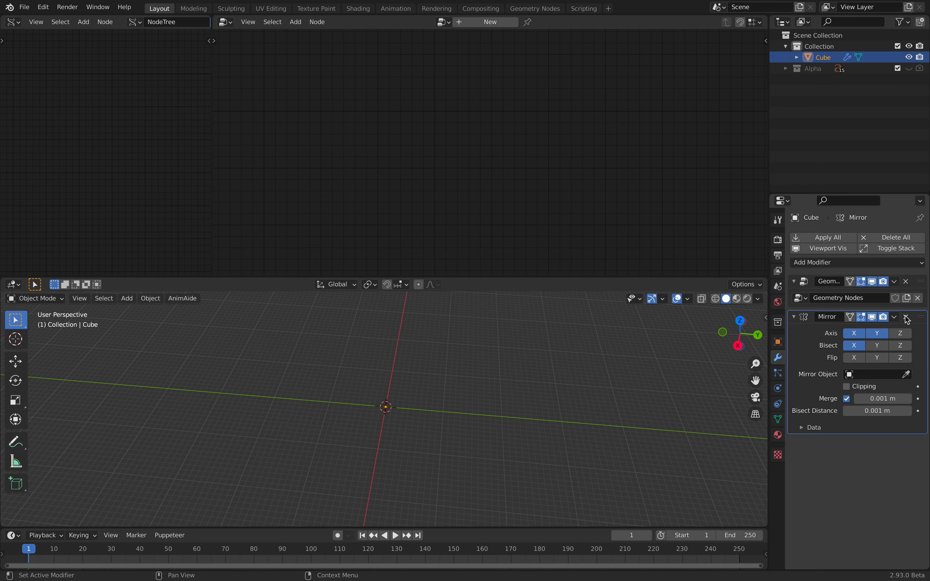
pyautogui.click(906, 317)
# - Save the file, and widen the Sverchok node editor to show its whole tree beside the Geometry Nodes tree
pyautogui.moveTo(494, 436); pyautogui.dragTo(411, 338, button='middle')
pyautogui.hotkey('ctrl', 's')
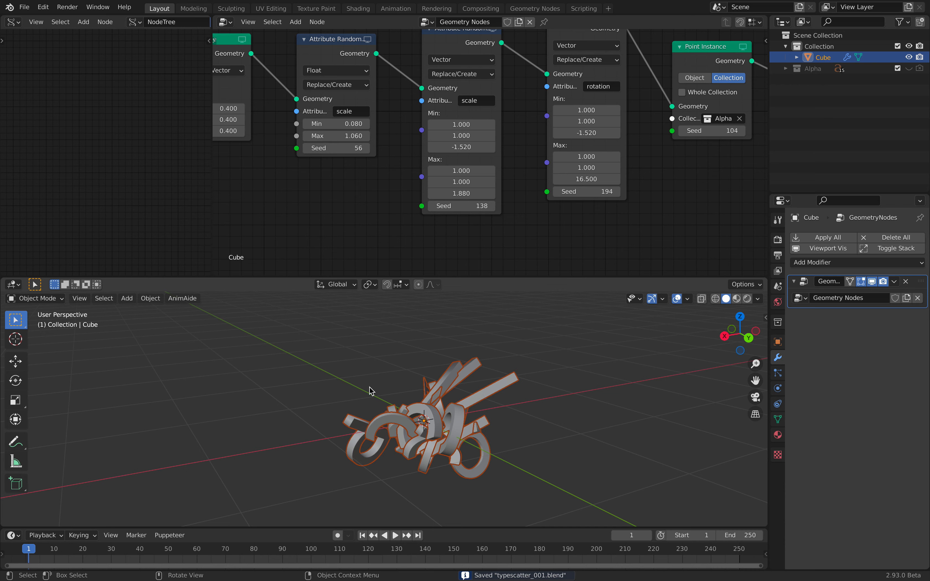
pyautogui.scroll(-5, 382, 160)
pyautogui.moveTo(435, 137); pyautogui.dragTo(445, 161, button='middle')
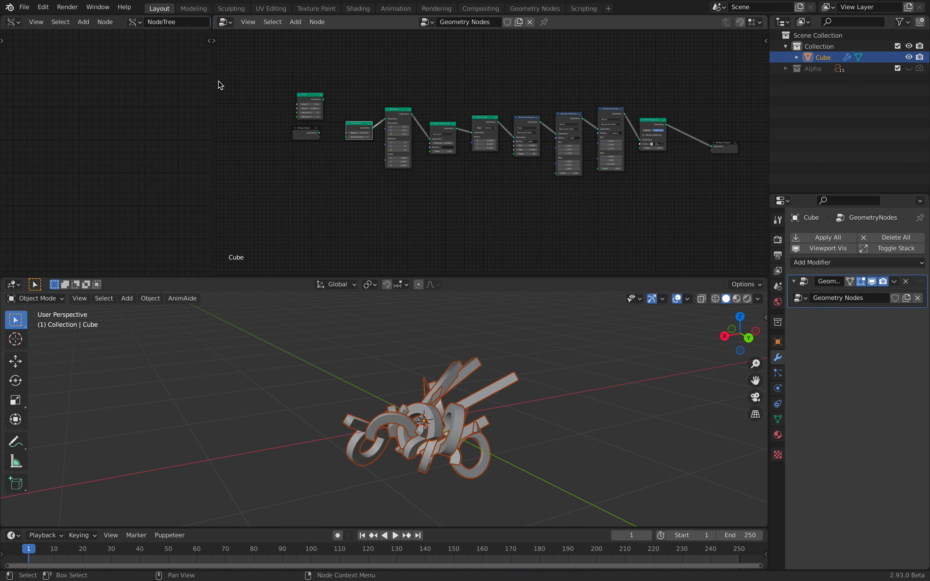
pyautogui.moveTo(212, 79); pyautogui.dragTo(357, 85)
pyautogui.moveTo(254, 92); pyautogui.dragTo(317, 92, button='middle')
pyautogui.scroll(-2, 316, 92)
pyautogui.moveTo(190, 96); pyautogui.dragTo(263, 100, button='middle')
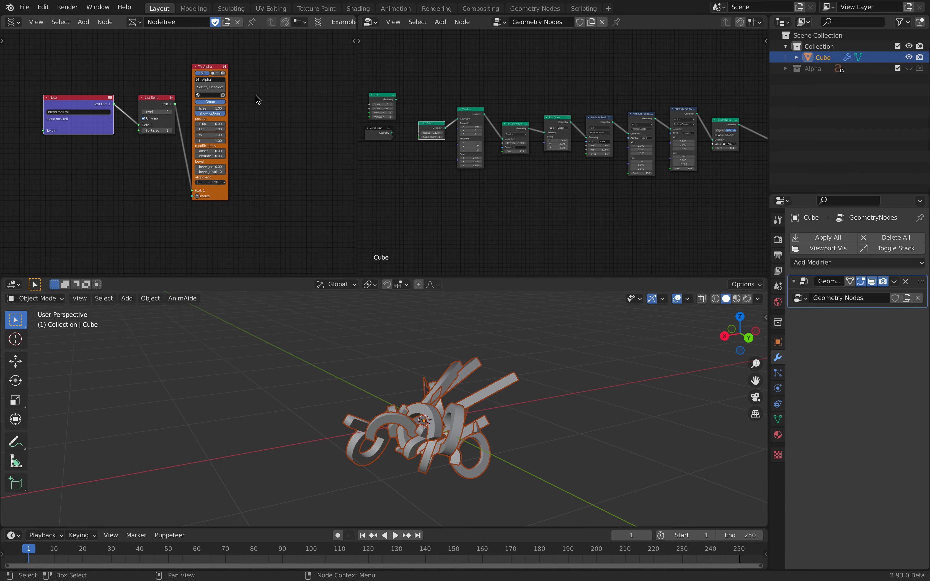
# - Add an Objects in node below the text nodes in the Sverchok tree and load the selected Cube into it
pyautogui.moveTo(102, 227); pyautogui.dragTo(137, 174, button='middle')
pyautogui.hotkey('shift', 'a')
pyautogui.moveTo(135, 178)
pyautogui.click(114, 136)
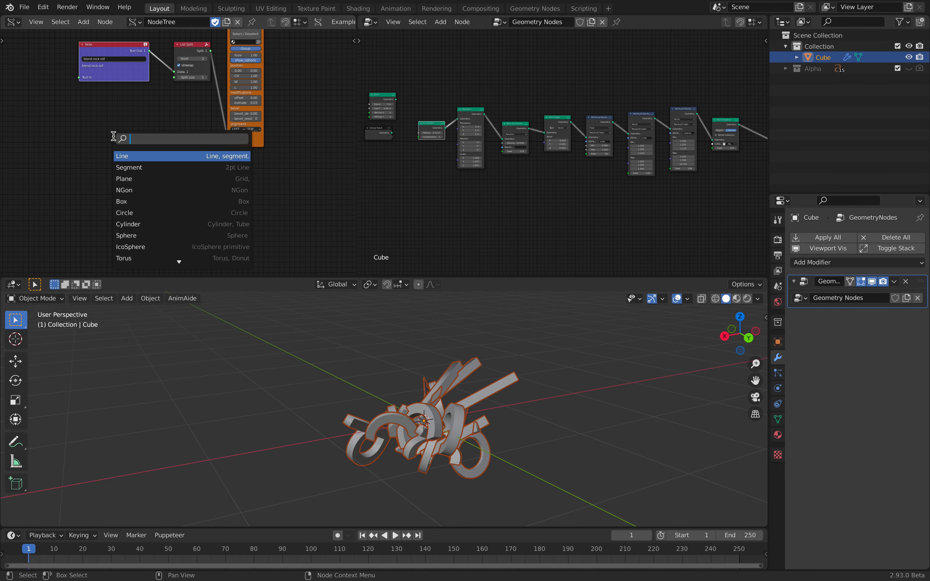
pyautogui.write('objects in')
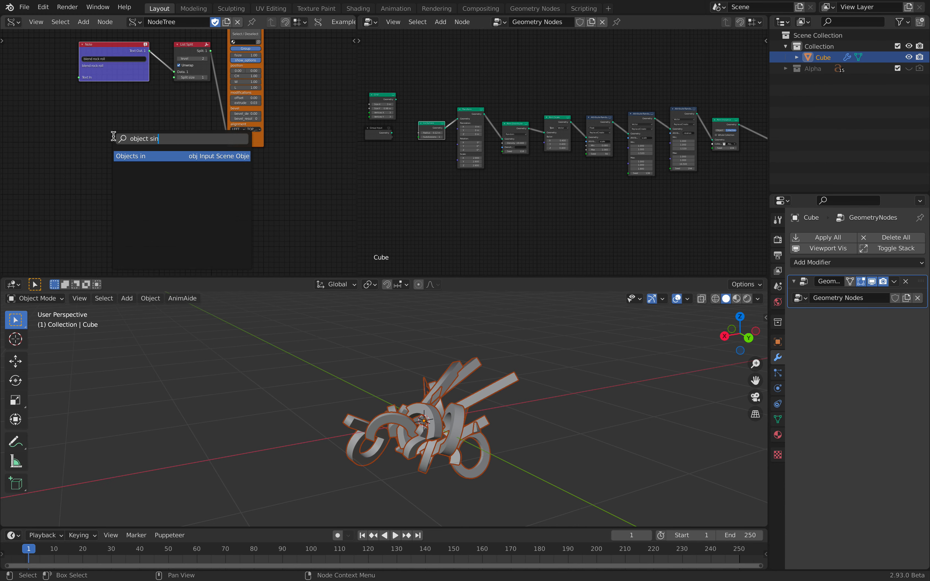
pyautogui.press('Return')
pyautogui.click(143, 182)
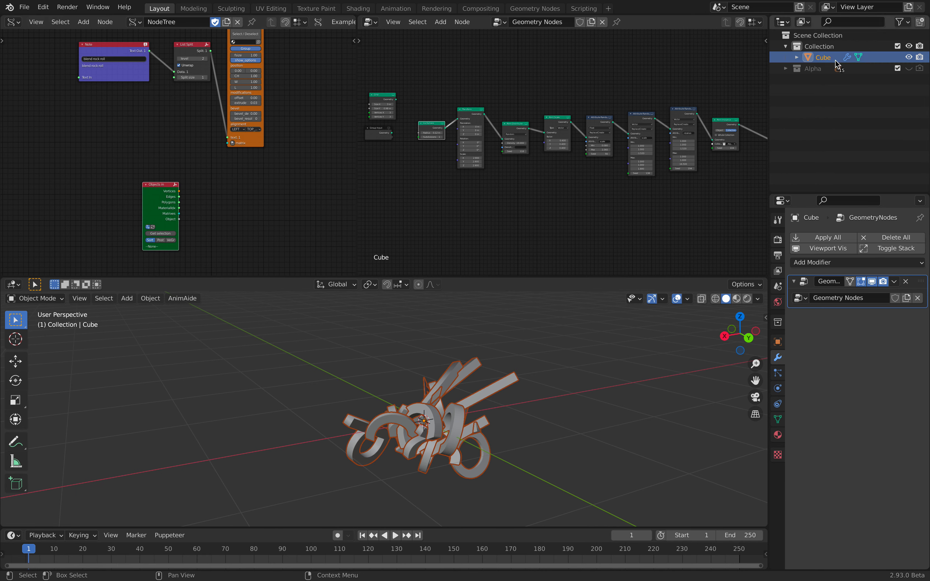
pyautogui.scroll(4, 186, 231)
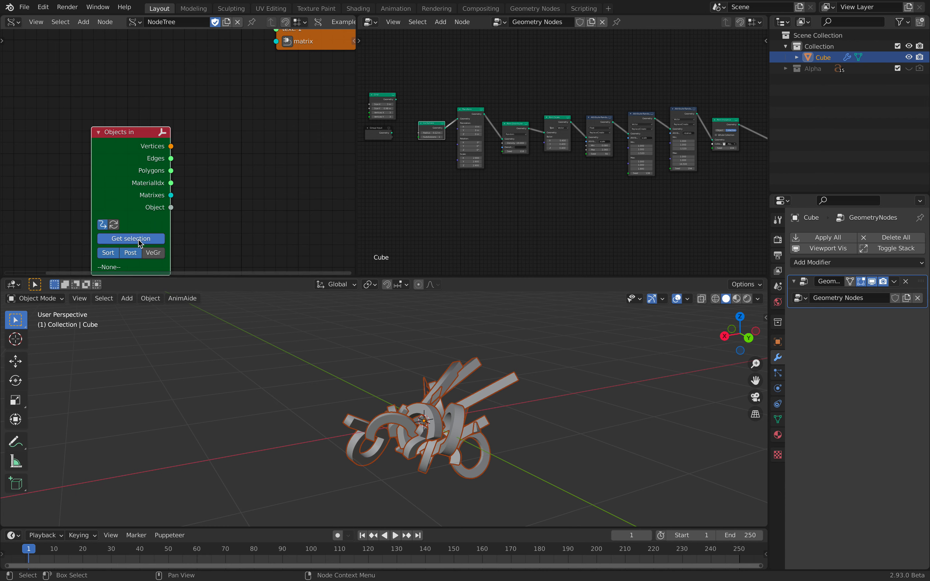
pyautogui.click(140, 241)
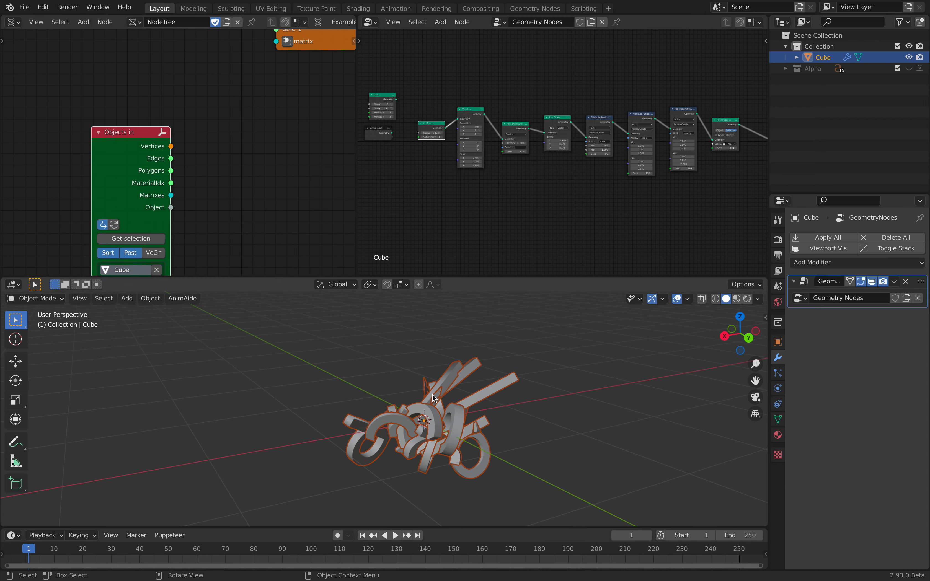
# - Add a Mesh viewer node beside Objects in and connect its vertices, edges and faces inputs to the matching Objects in outputs
pyautogui.scroll(-3, 183, 157)
pyautogui.moveTo(252, 159); pyautogui.dragTo(237, 144, button='middle')
pyautogui.hotkey('shift', 'a')
pyautogui.click(237, 143)
pyautogui.write('mesh vie')
pyautogui.press('Return')
pyautogui.click(229, 115)
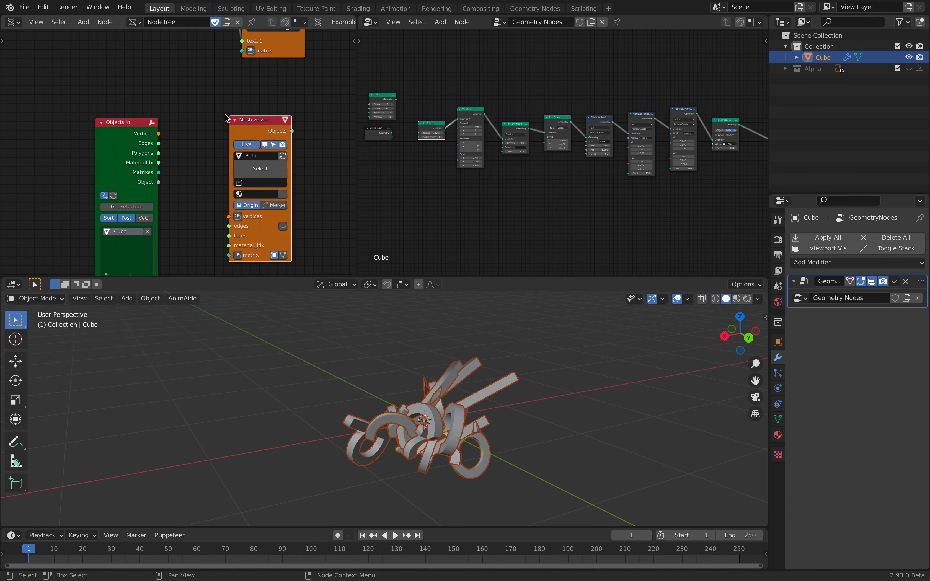
pyautogui.press('f')
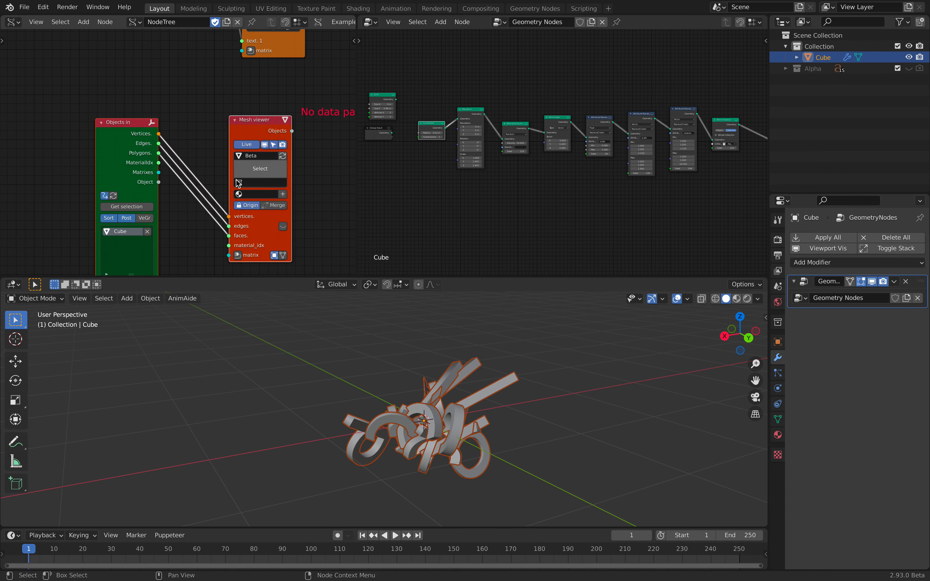
pyautogui.click(202, 129)
pyautogui.moveTo(254, 127); pyautogui.dragTo(229, 106)
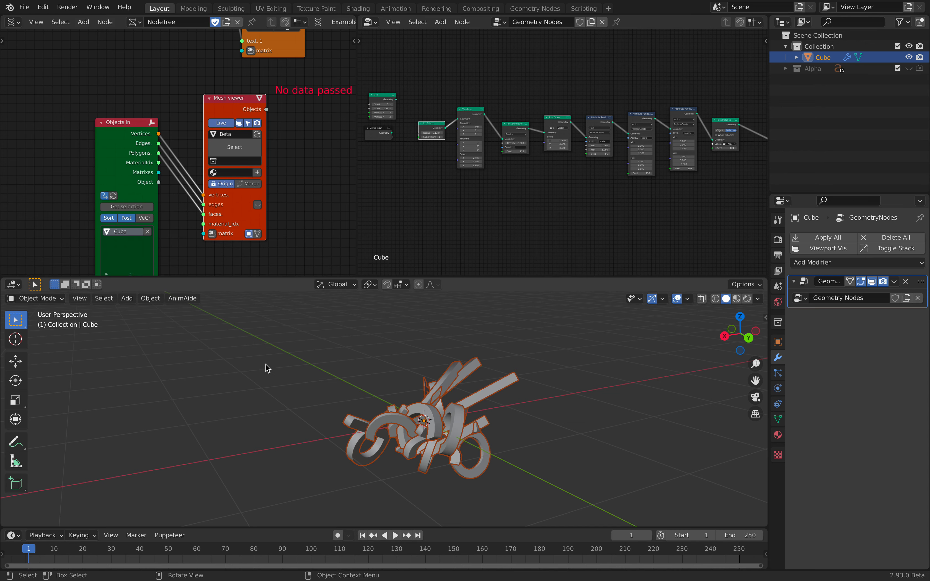
# - Check the Cube in the viewport, and delete the Objects in and Mesh viewer nodes from the Sverchok tree
pyautogui.moveTo(256, 363); pyautogui.dragTo(417, 382, button='middle')
pyautogui.click(823, 47)
pyautogui.click(824, 57)
pyautogui.moveTo(536, 400); pyautogui.dragTo(558, 407, button='middle')
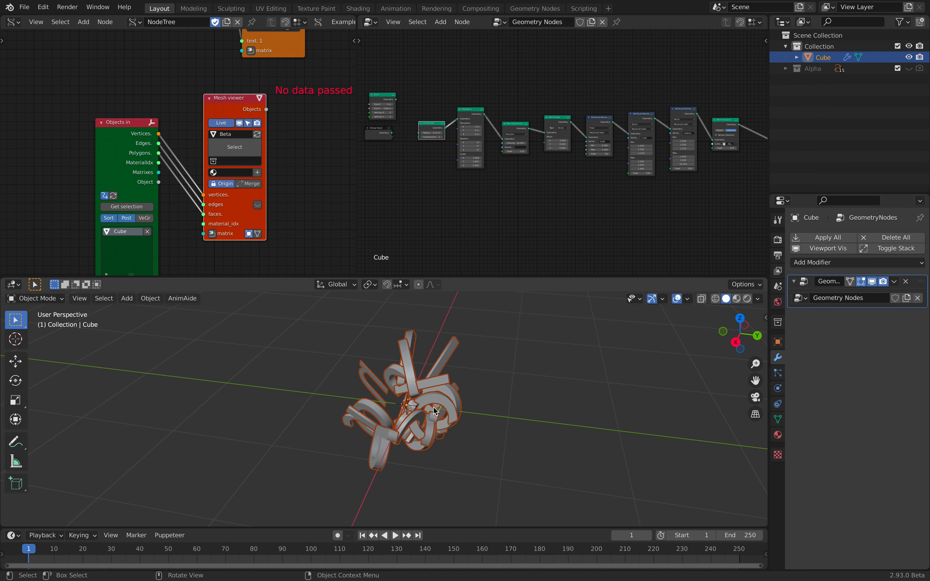
pyautogui.moveTo(490, 418); pyautogui.dragTo(511, 412, button='middle')
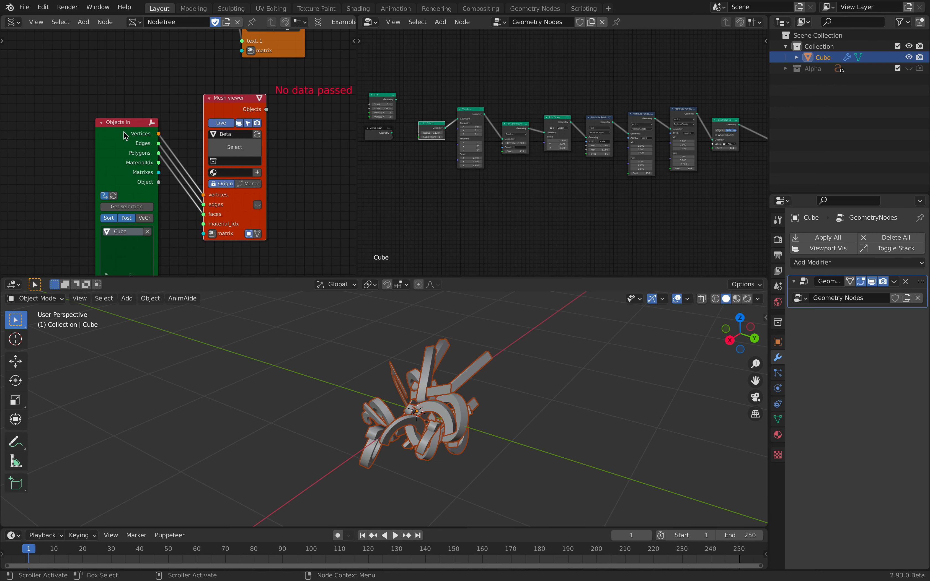
pyautogui.press('x')
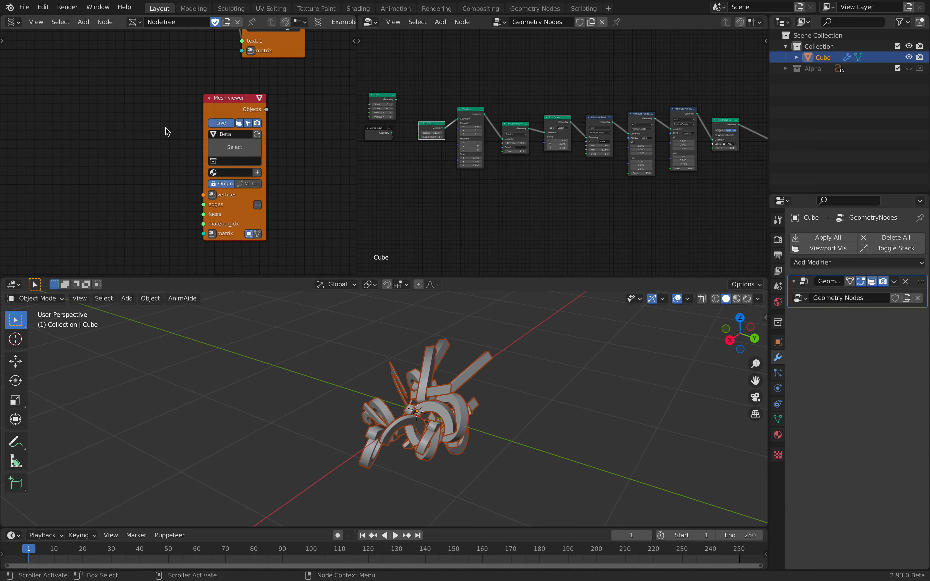
pyautogui.press('x')
# - Try a Points to Volume node between Point Instance and Group Output, relink those two directly, and delete the added node
pyautogui.moveTo(357, 100); pyautogui.dragTo(198, 100)
pyautogui.scroll(5, 340, 164)
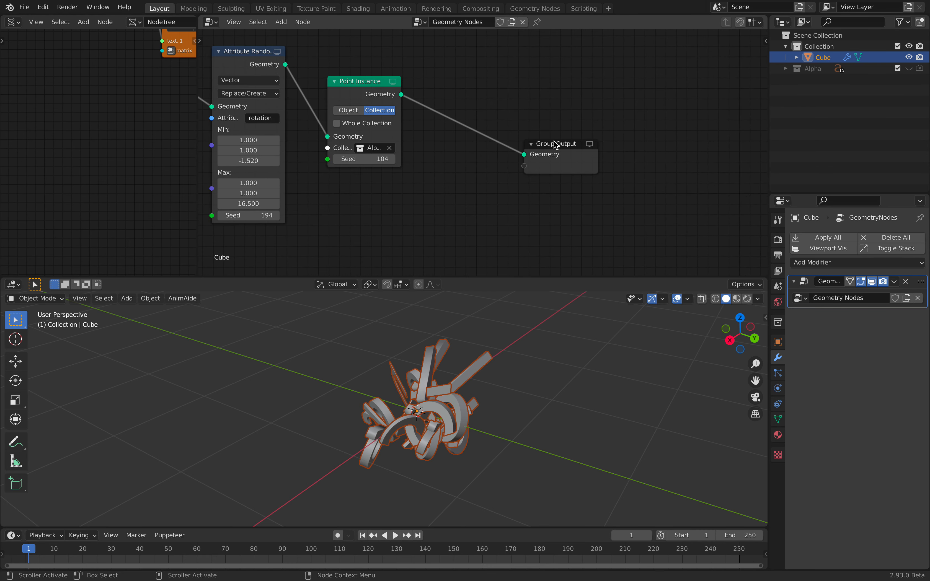
pyautogui.hotkey('shift', 'a')
pyautogui.click(482, 87)
pyautogui.write('point vo')
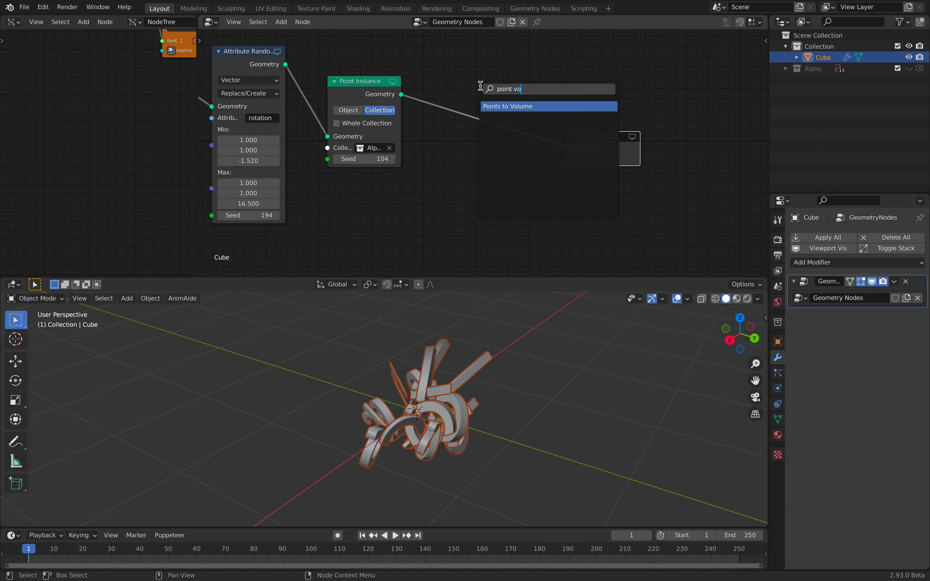
pyautogui.press('Return')
pyautogui.click(479, 92)
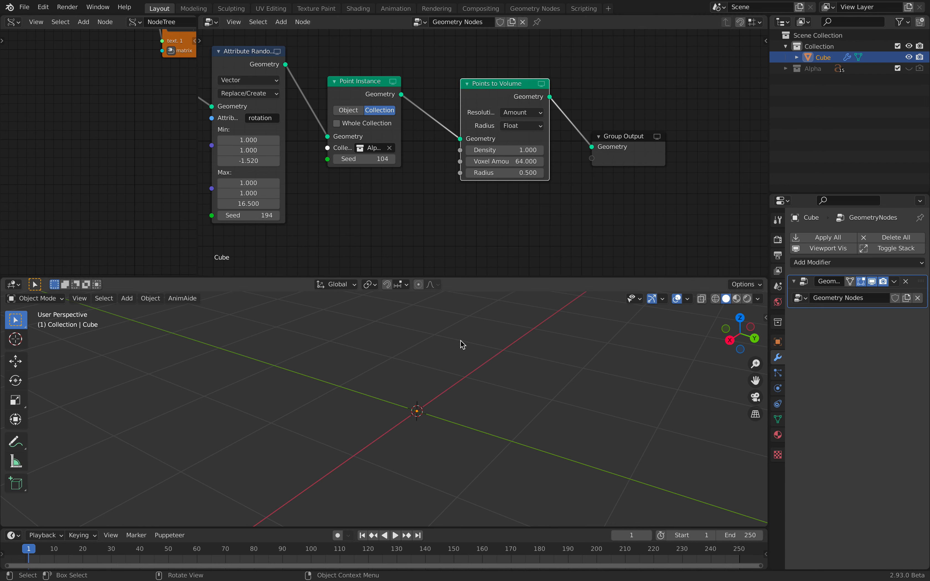
pyautogui.moveTo(590, 146); pyautogui.dragTo(592, 146)
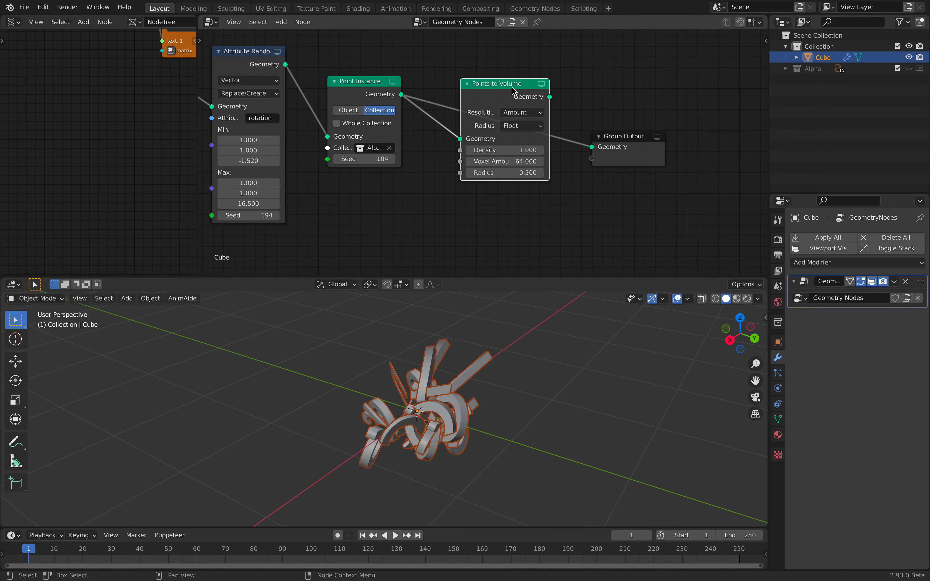
pyautogui.press('x')
# - Widen the Sverchok node editor again and add a Collection Picker node beside the orange text viewer node
pyautogui.scroll(-2, 185, 69)
pyautogui.moveTo(198, 67); pyautogui.dragTo(466, 73)
pyautogui.moveTo(272, 113); pyautogui.dragTo(213, 157, button='middle')
pyautogui.scroll(3, 214, 157)
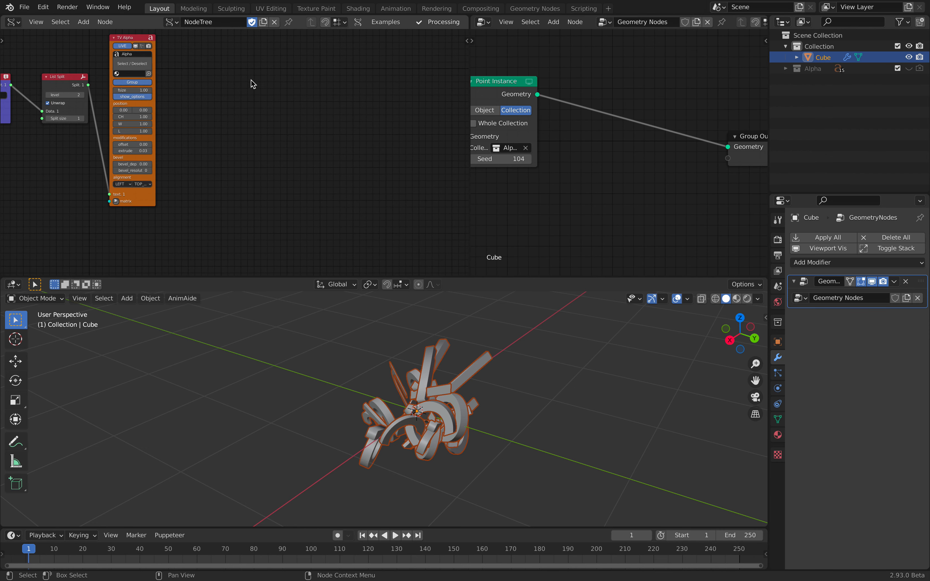
pyautogui.hotkey('shift', 'a')
pyautogui.click(251, 81)
pyautogui.write('coll')
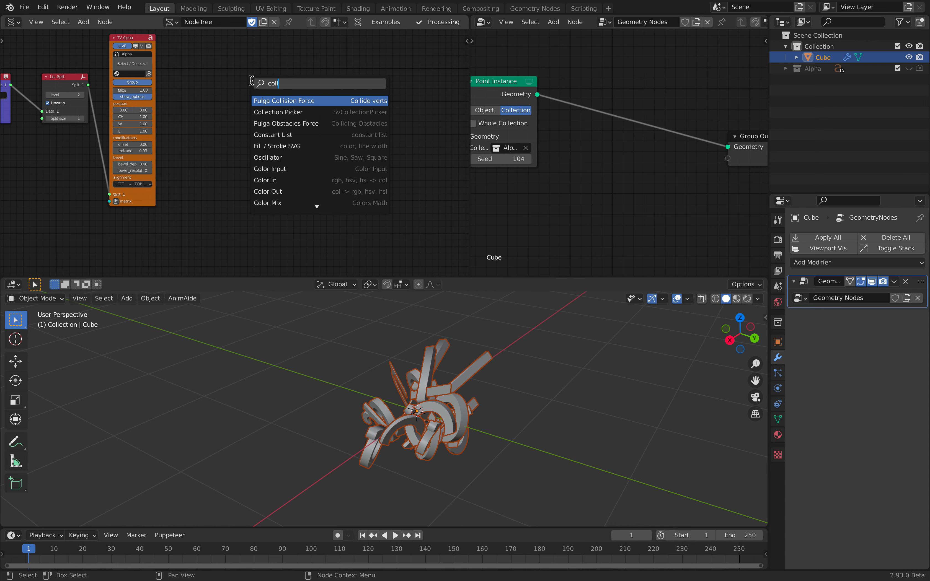
pyautogui.press('BackSpace')
pyautogui.write('e')
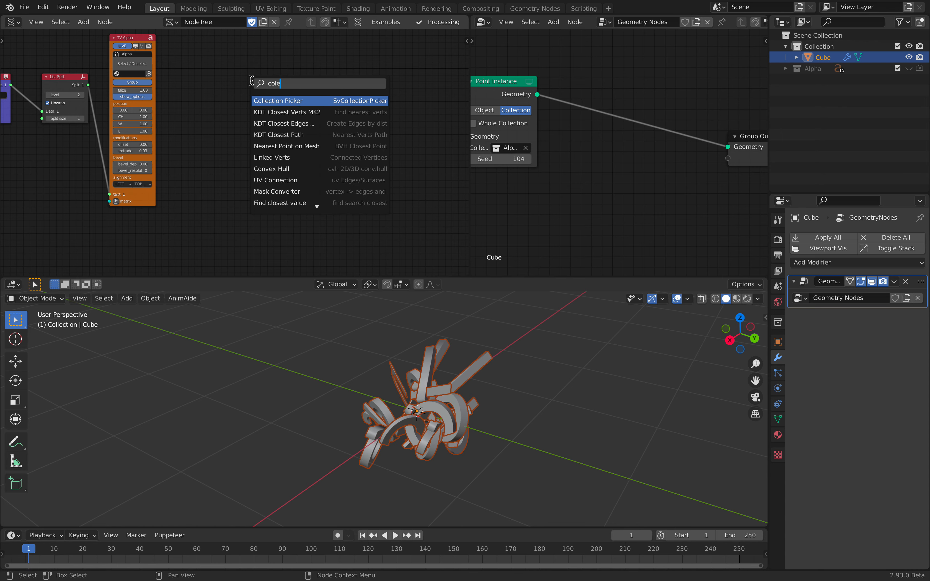
pyautogui.press('Return')
pyautogui.click(230, 93)
# - Set the Collection Picker node's collection to Alpha and make free space beside it
pyautogui.scroll(3, 232, 151)
pyautogui.click(270, 101)
pyautogui.click(259, 120)
pyautogui.moveTo(259, 120); pyautogui.dragTo(153, 136, button='middle')
# - Add a Mesh viewer node beside the Collection Picker in the Sverchok tree
pyautogui.hotkey('shift', 'a')
pyautogui.click(230, 97)
pyautogui.write('mesh vi')
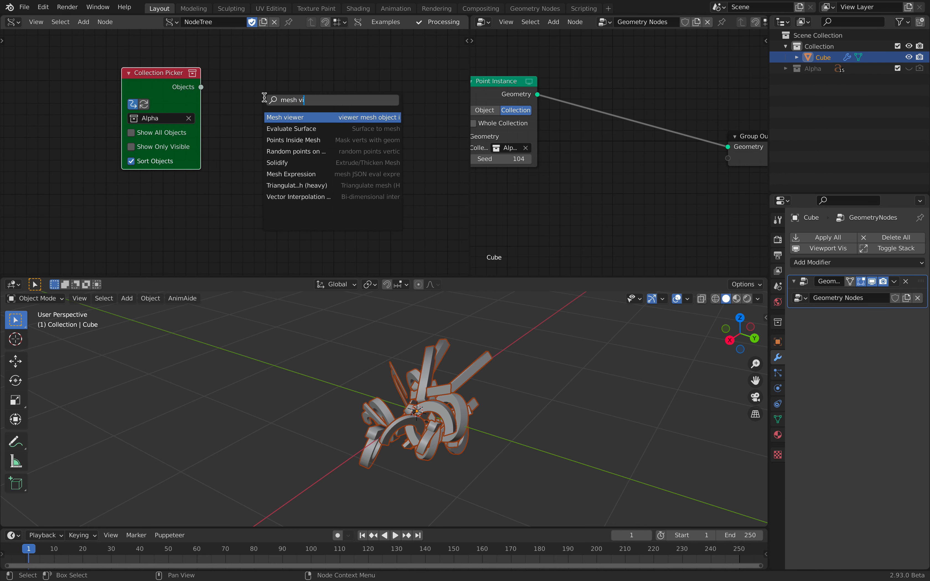
pyautogui.press('Return')
pyautogui.click(274, 64)
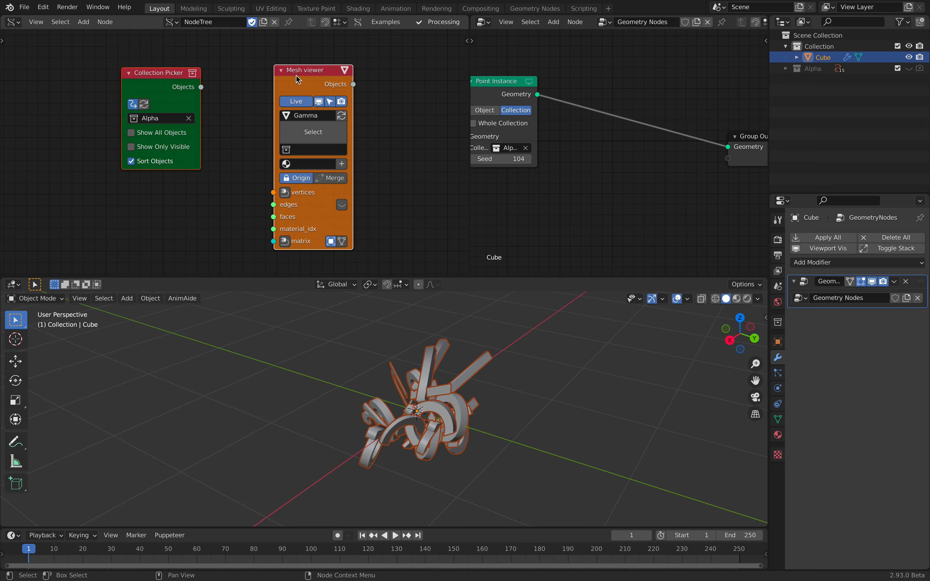
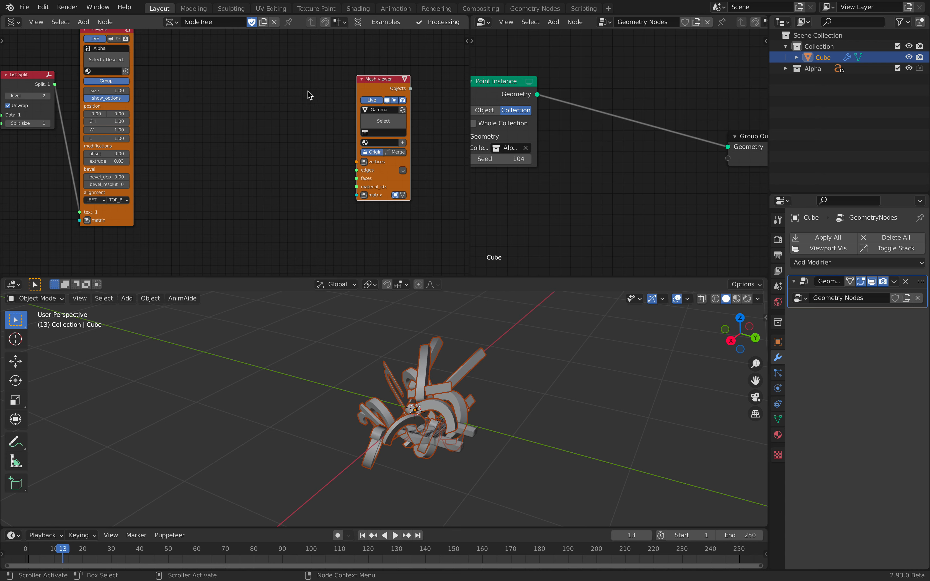
# - Expand the Alpha collection and select all its letter objects, Alpha.0000 through Alpha.0014
pyautogui.click(786, 68)
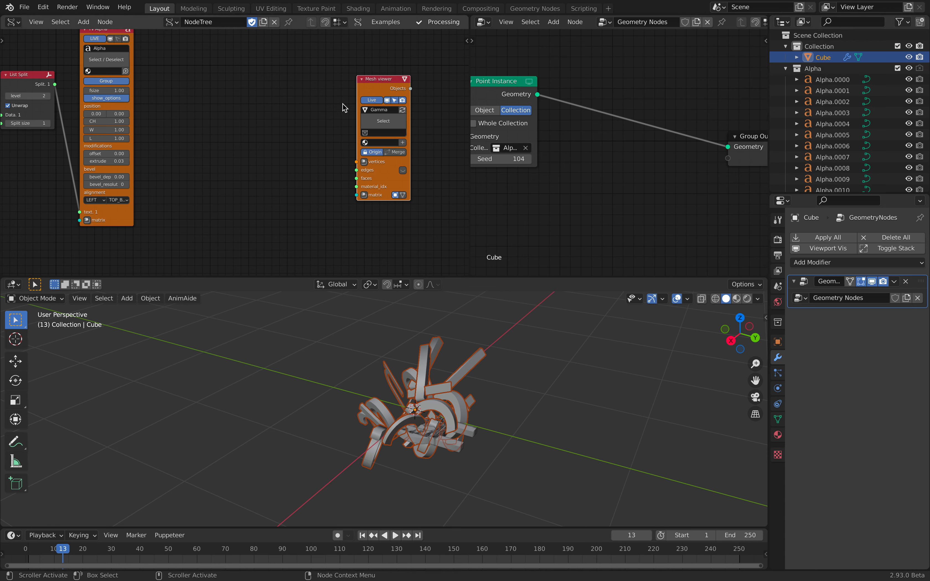
pyautogui.click(832, 79)
pyautogui.scroll(-3, 841, 153)
pyautogui.keyDown('shift'); pyautogui.click(839, 176); pyautogui.keyUp('shift')
# - Add an Objects in node between the text viewer and Mesh viewer nodes and load the selected letters into it
pyautogui.hotkey('shift', 'a')
pyautogui.click(247, 127)
pyautogui.write('objects in')
pyautogui.press('Return')
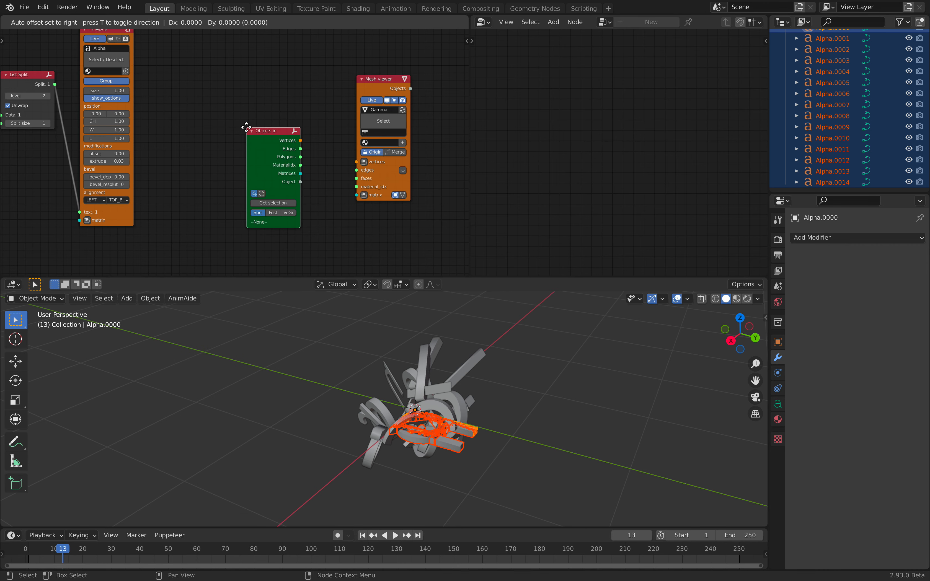
pyautogui.click(224, 109)
pyautogui.scroll(1, 235, 153)
pyautogui.click(255, 194)
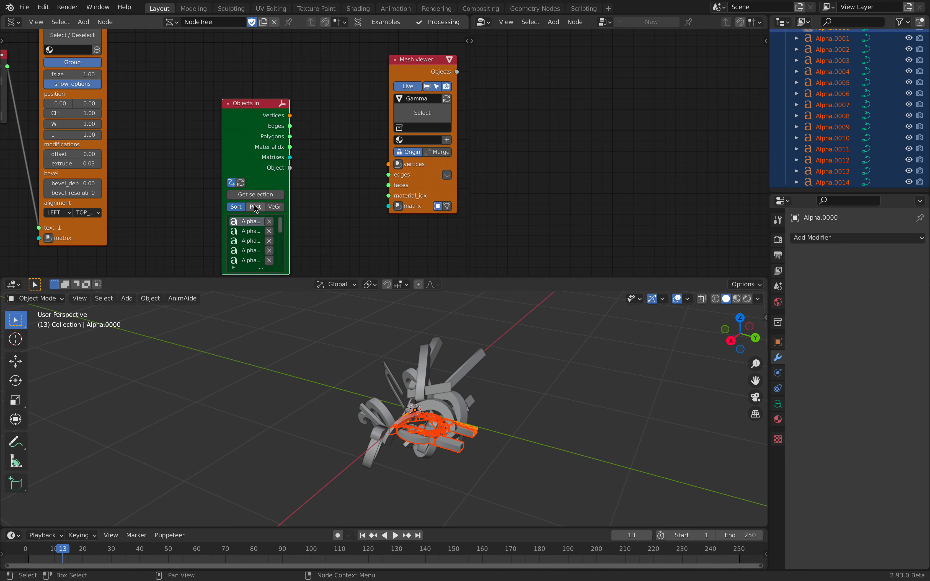
# - Link the Objects in node's Vertices and Polygons outputs to the Mesh viewer's vertices and faces inputs
pyautogui.moveTo(393, 166); pyautogui.dragTo(393, 166)
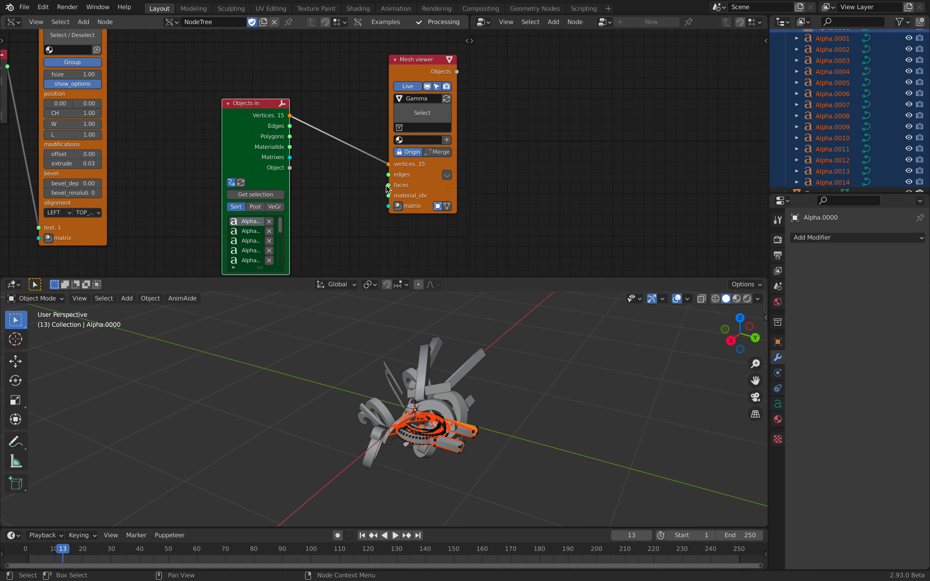
pyautogui.moveTo(295, 142); pyautogui.dragTo(290, 136)
pyautogui.moveTo(449, 389); pyautogui.dragTo(479, 399, button='middle')
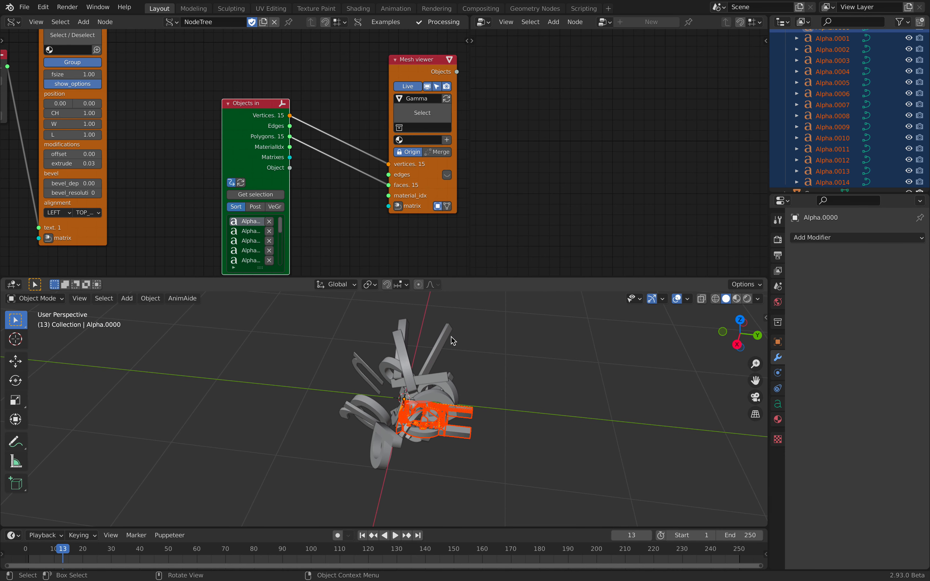
# - Collapse the Alpha collection and create a new scene collection named Gamma
pyautogui.scroll(3, 891, 143)
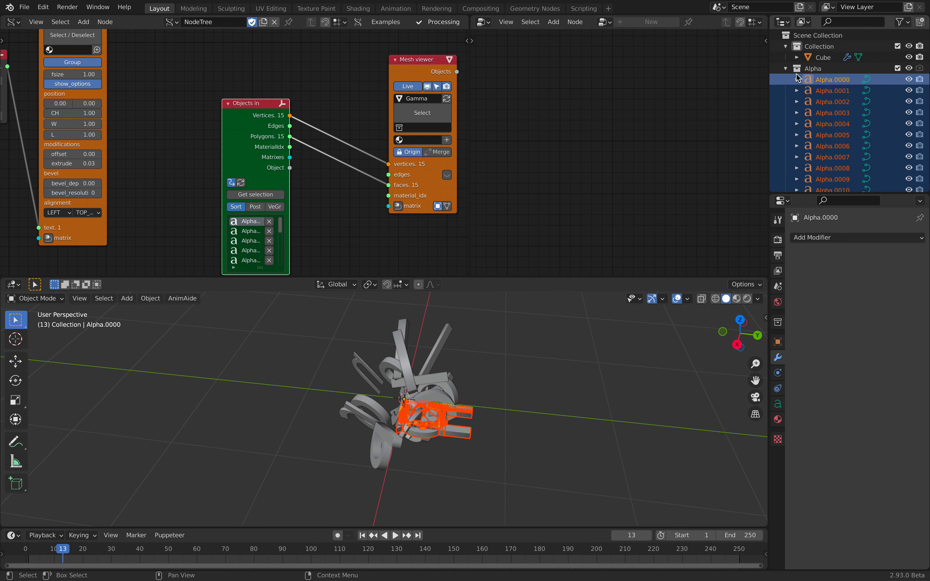
pyautogui.click(785, 69)
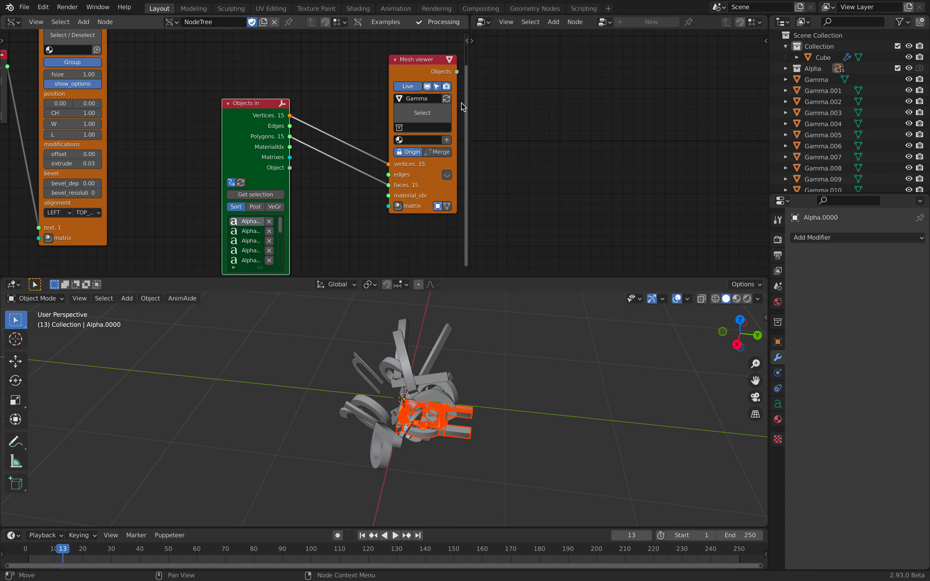
pyautogui.click(920, 23)
pyautogui.click(831, 81)
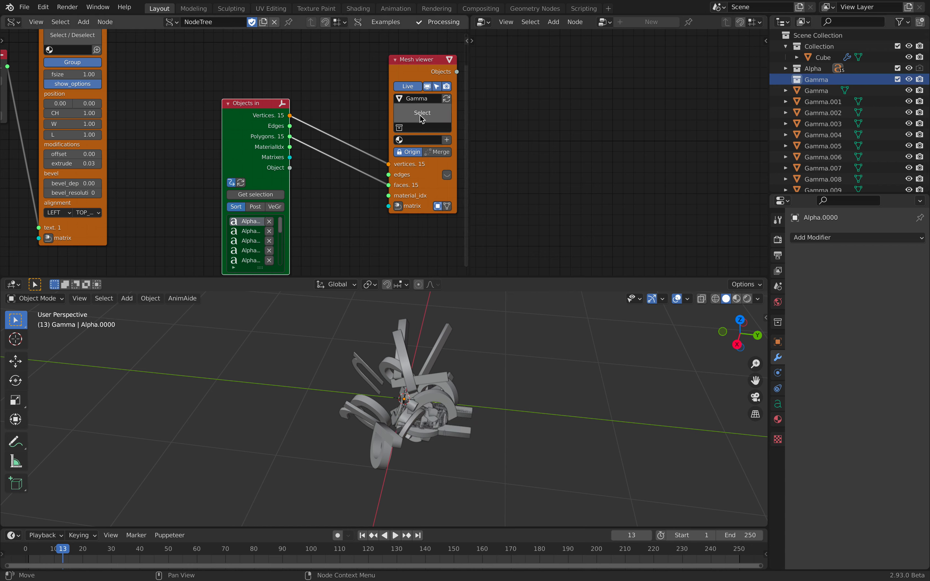
# - Set the Mesh viewer node's collection to Gamma, collapse that collection in the outliner, and save the file
pyautogui.click(422, 128)
pyautogui.click(468, 164)
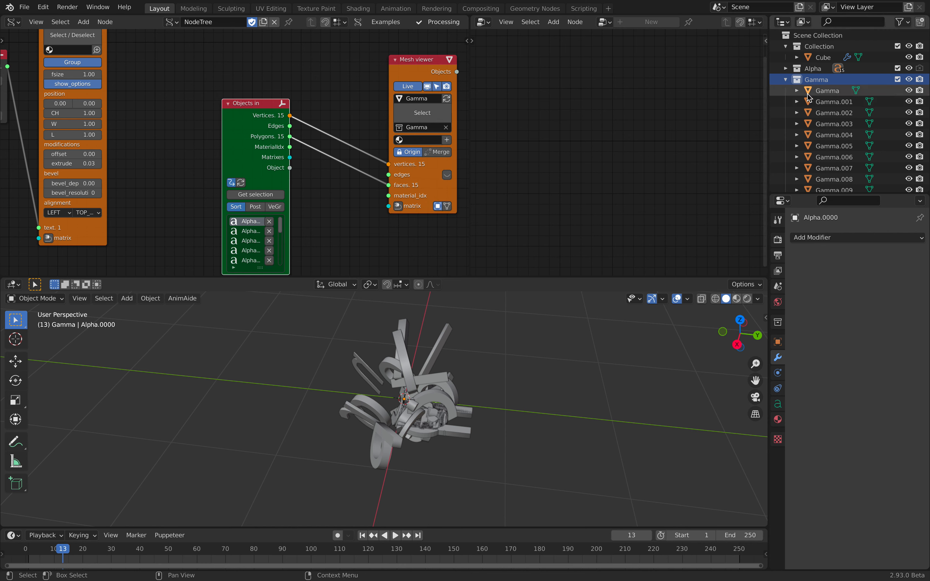
pyautogui.click(786, 80)
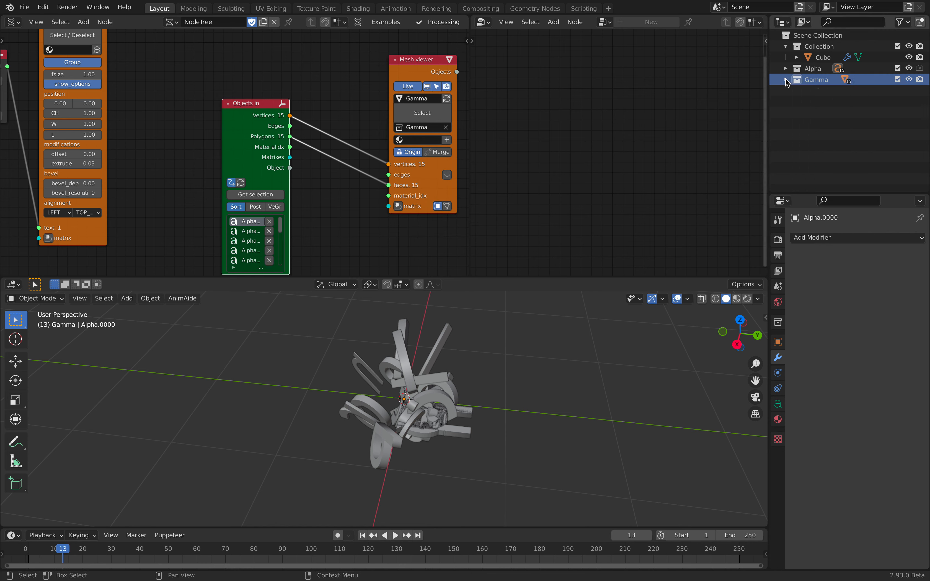
pyautogui.scroll(2, 457, 392)
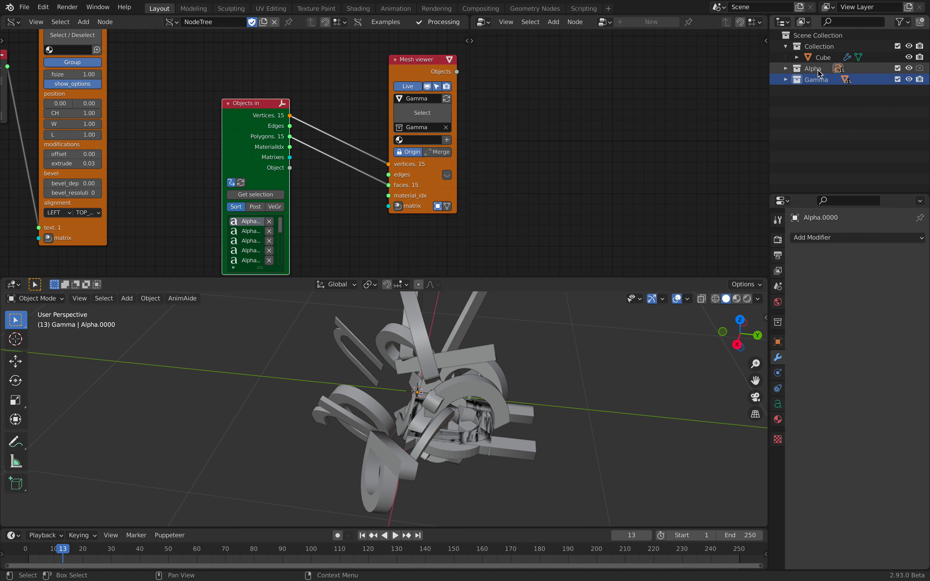
pyautogui.hotkey('ctrl', 's')
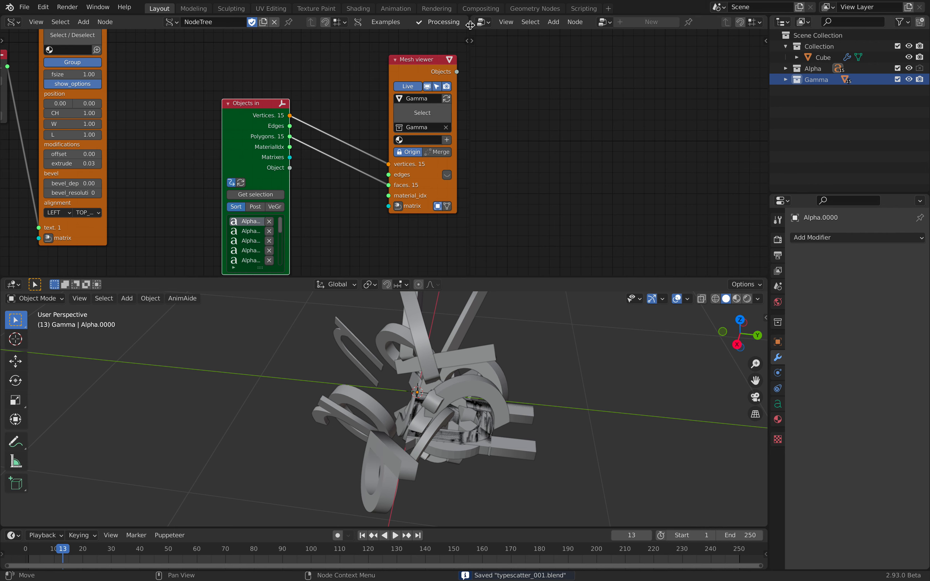
# - Widen the Geometry Nodes editor, select the Cube, and set the Point Instance node's collection to Gamma
pyautogui.moveTo(471, 17); pyautogui.dragTo(367, 33)
pyautogui.click(823, 57)
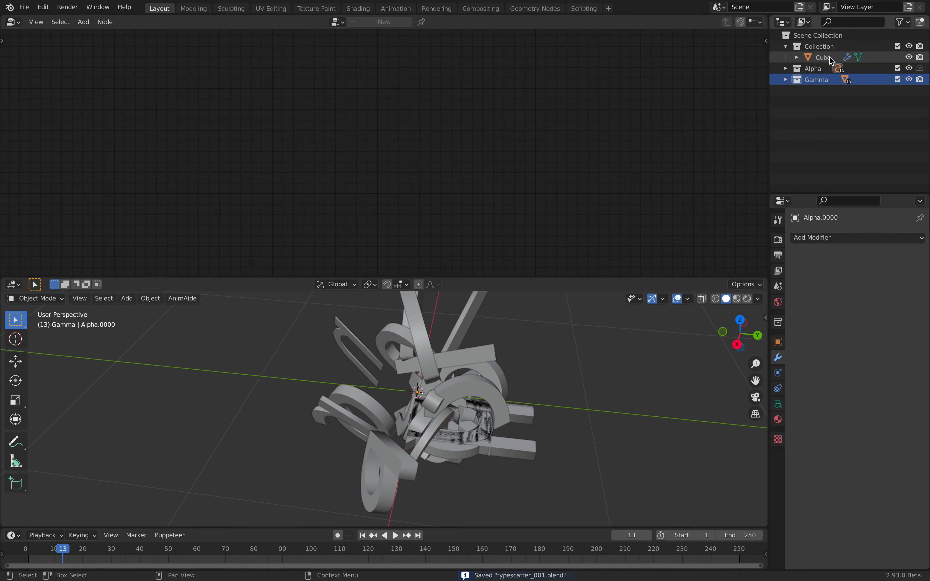
pyautogui.scroll(2, 334, 146)
pyautogui.click(282, 149)
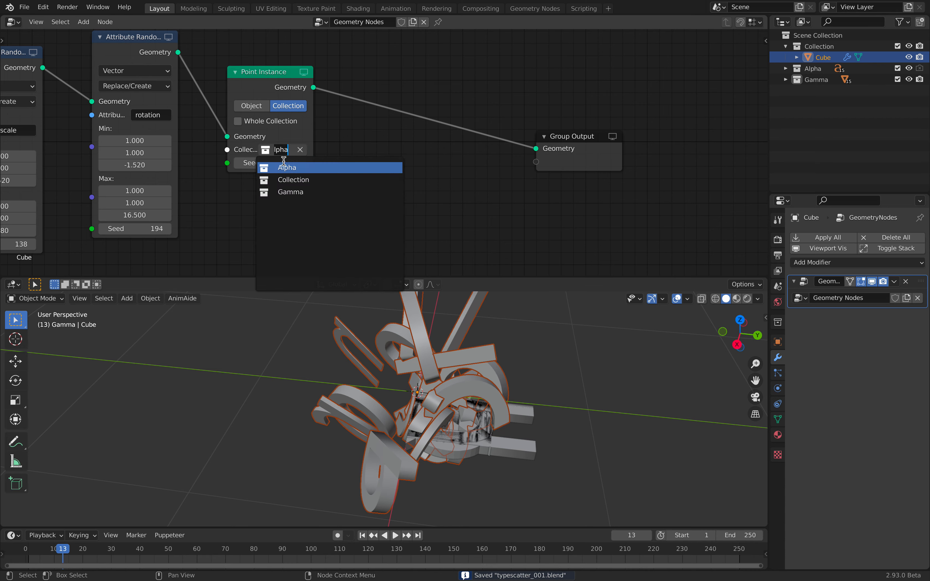
pyautogui.click(286, 192)
# - Inspect the scattered letters in another viewport shading mode and return to solid shading
pyautogui.moveTo(440, 359)
pyautogui.mouseDown(button='middle')
pyautogui.moveTo(466, 343)
pyautogui.moveTo(543, 351)
pyautogui.moveTo(490, 359)
pyautogui.moveTo(484, 372)
pyautogui.moveTo(425, 355)
pyautogui.moveTo(453, 338)
pyautogui.mouseUp(button='middle')
pyautogui.press('z')
pyautogui.click(424, 343)
pyautogui.press('z')
pyautogui.click(528, 360)
# - Hide the Gamma and Alpha collections in the viewport and save the file
pyautogui.click(909, 80)
pyautogui.click(909, 68)
pyautogui.moveTo(499, 376); pyautogui.dragTo(515, 355, button='middle')
pyautogui.hotkey('ctrl', 's')
# - Add a Mirror modifier to the Cube with Bisect enabled on the X axis
pyautogui.click(818, 262)
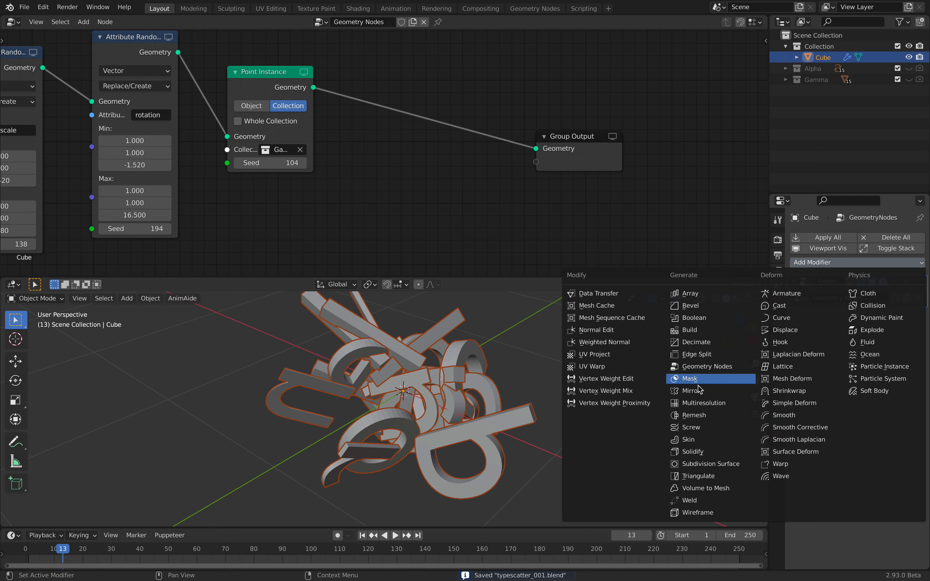
pyautogui.click(692, 386)
pyautogui.moveTo(566, 398); pyautogui.dragTo(585, 370, button='middle')
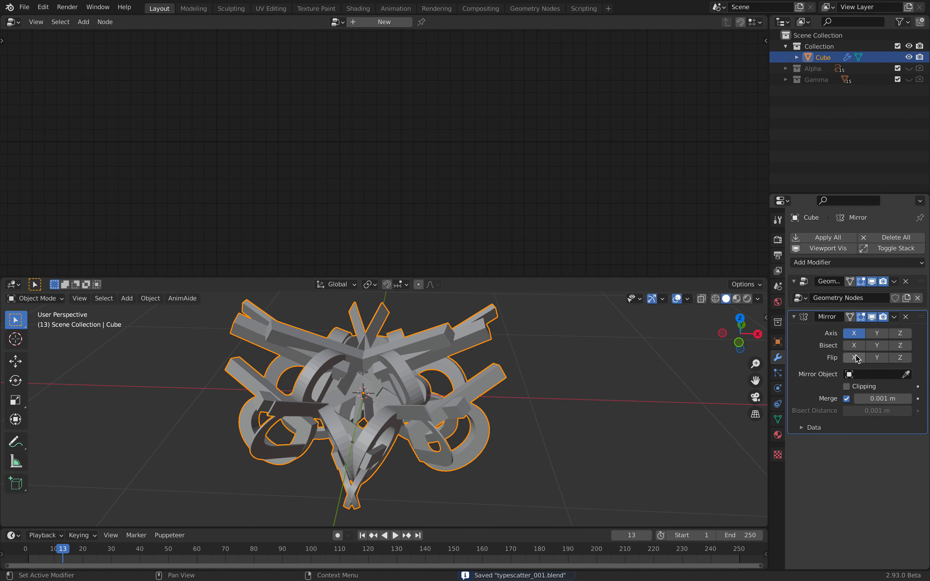
pyautogui.click(854, 345)
pyautogui.moveTo(480, 338); pyautogui.dragTo(447, 371, button='middle')
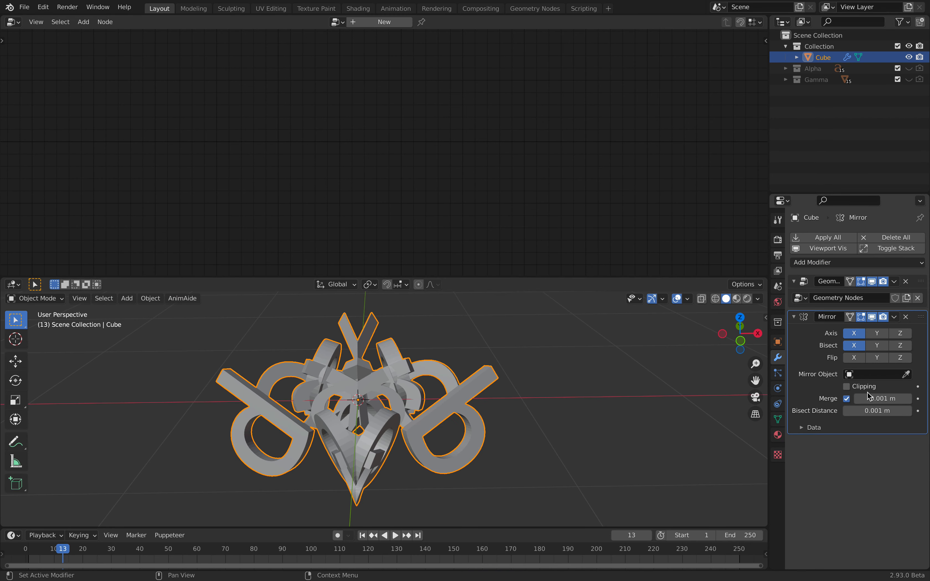
pyautogui.click(837, 265)
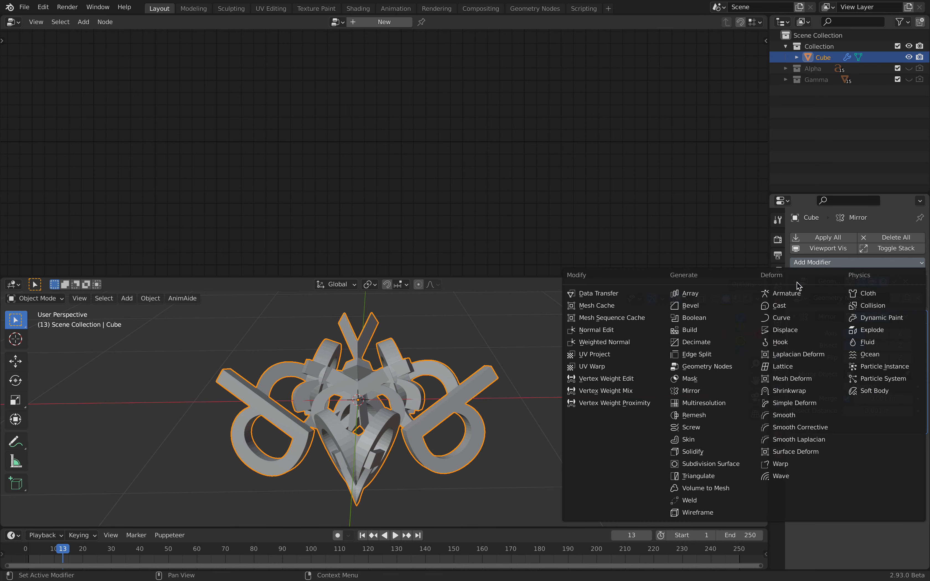
pyautogui.click(784, 330)
pyautogui.click(905, 443)
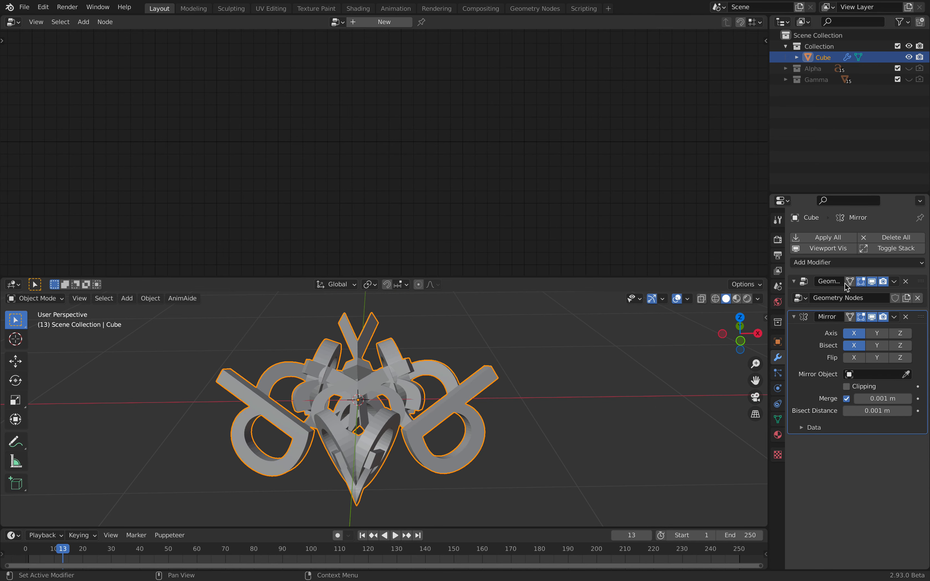
# - Add a voxel Remesh modifier to the Cube with Smooth Shading enabled and a Voxel Size of 0.054 m
pyautogui.click(836, 263)
pyautogui.click(728, 417)
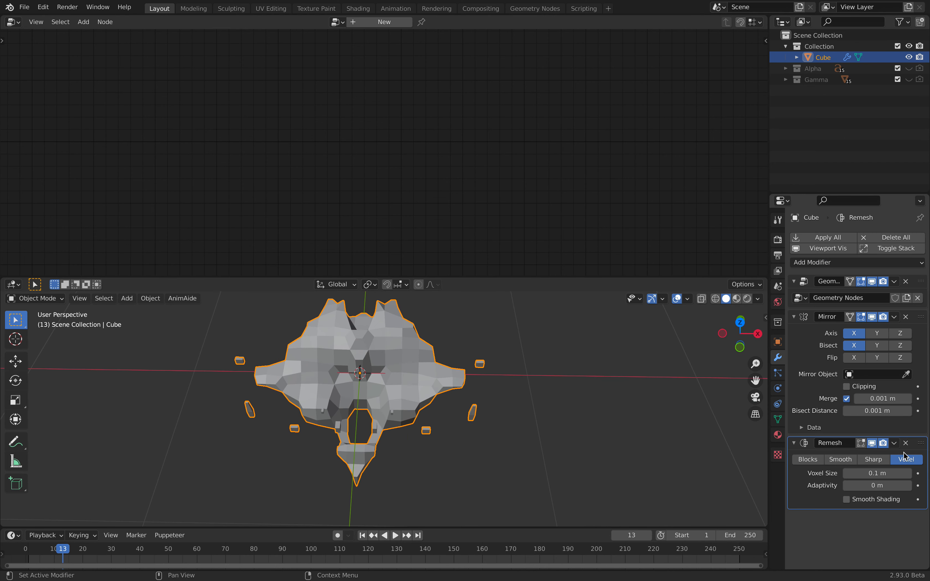
pyautogui.click(846, 499)
pyautogui.moveTo(876, 474); pyautogui.dragTo(850, 473)
pyautogui.moveTo(525, 410); pyautogui.dragTo(495, 369, button='middle')
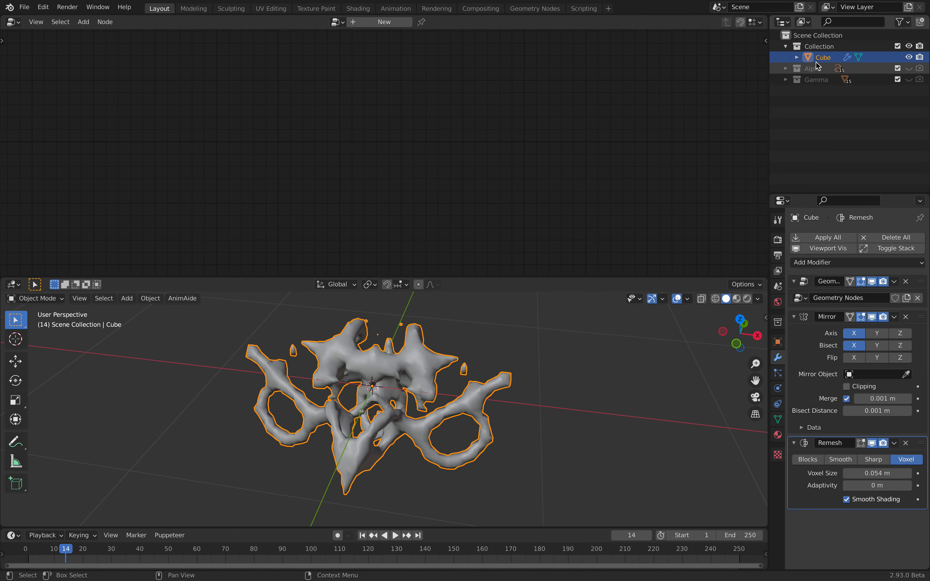
# - Change the node seeds to 280 on Point Instance, 324 on the rotation randomizer and 298 on the vector scale randomizer
pyautogui.click(918, 282)
pyautogui.moveTo(323, 136); pyautogui.dragTo(441, 145, button='middle')
pyautogui.moveTo(691, 151); pyautogui.dragTo(605, 141)
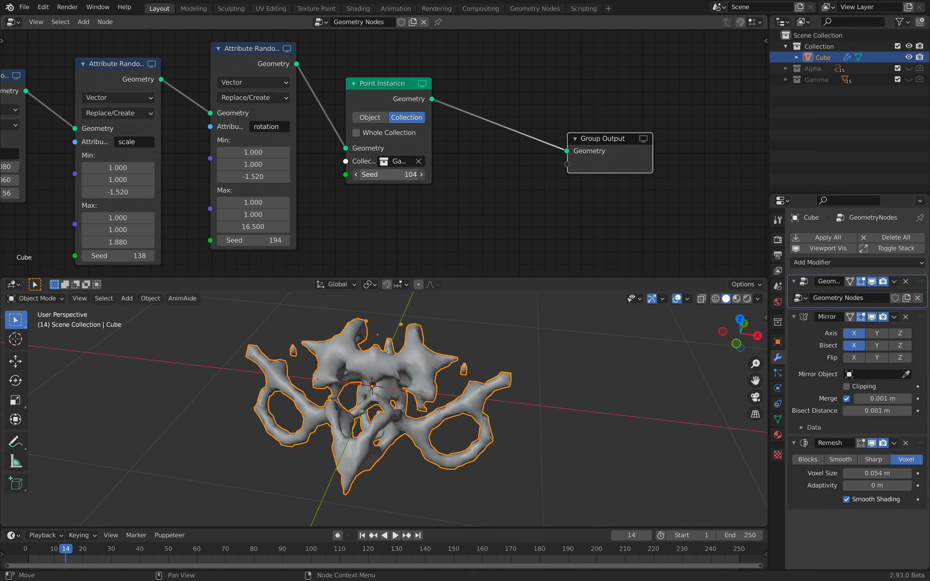
pyautogui.press('Home')
pyautogui.moveTo(535, 142); pyautogui.dragTo(577, 142)
pyautogui.moveTo(444, 190); pyautogui.dragTo(492, 190)
pyautogui.moveTo(337, 201); pyautogui.dragTo(399, 201)
pyautogui.scroll(-3, 241, 181)
pyautogui.moveTo(236, 180); pyautogui.dragTo(351, 192, button='middle')
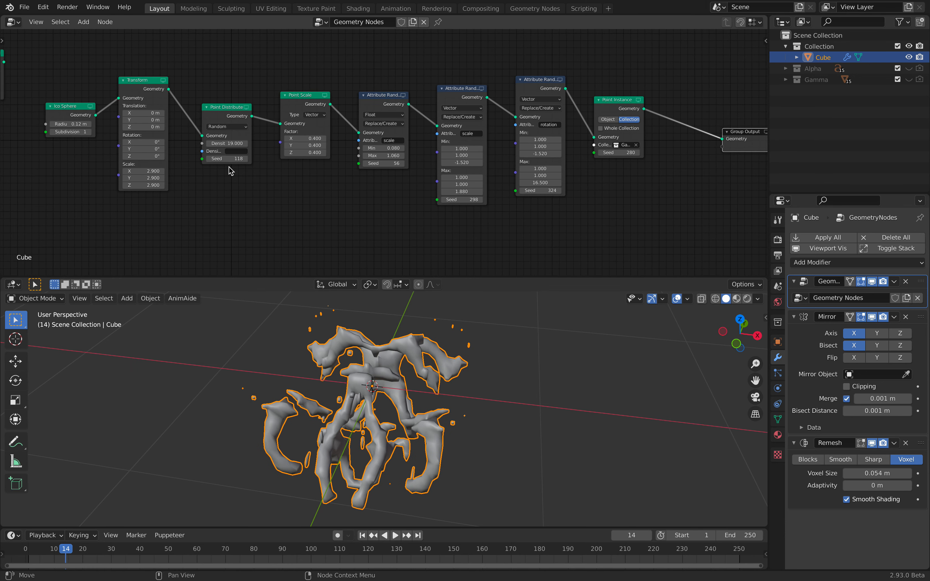
# - Reposition the Ico Sphere node and move the Group Input node below the Transform and Point Distribute nodes
pyautogui.moveTo(79, 104); pyautogui.dragTo(76, 123)
pyautogui.moveTo(75, 122); pyautogui.dragTo(158, 118, button='middle')
pyautogui.scroll(-3, 127, 110)
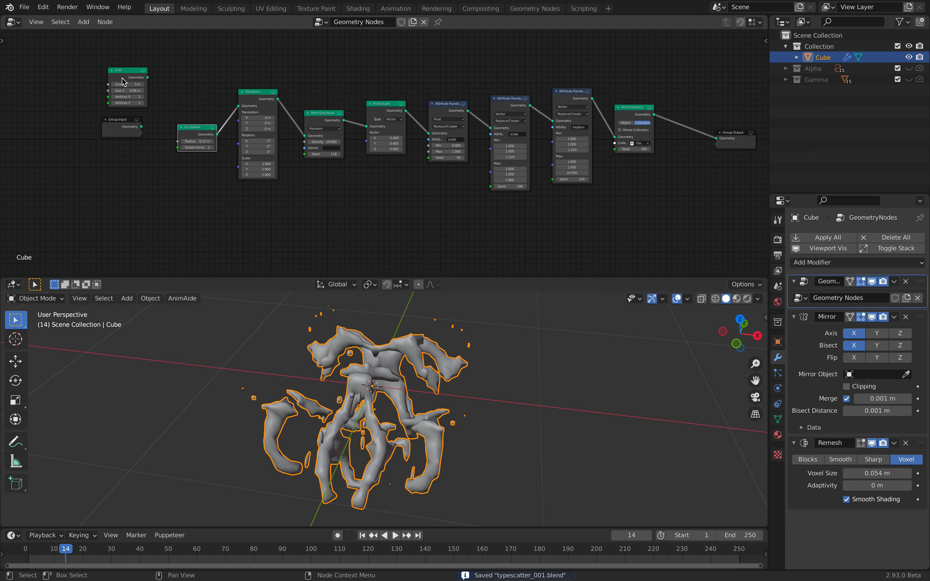
pyautogui.moveTo(126, 120); pyautogui.dragTo(302, 203)
pyautogui.scroll(3, 301, 203)
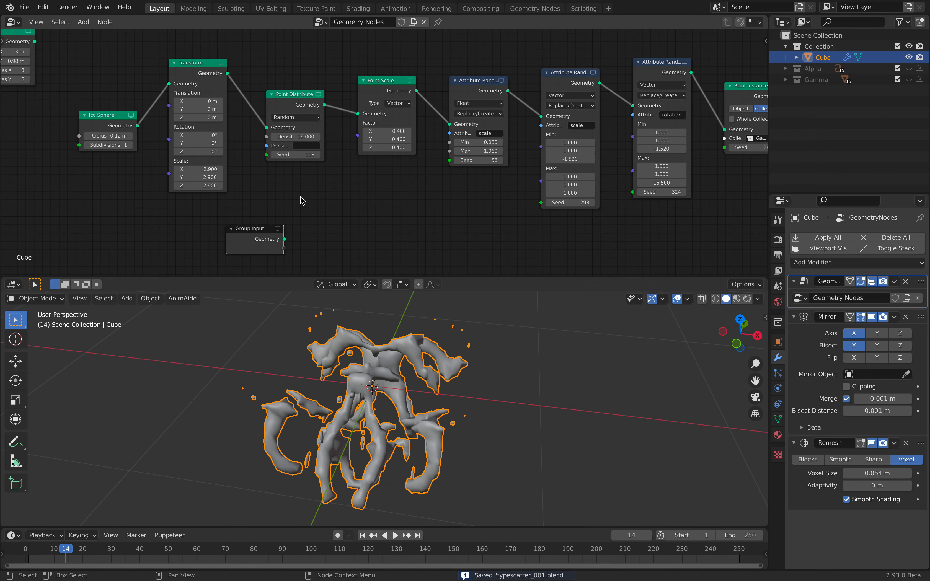
pyautogui.moveTo(302, 203); pyautogui.dragTo(252, 207, button='middle')
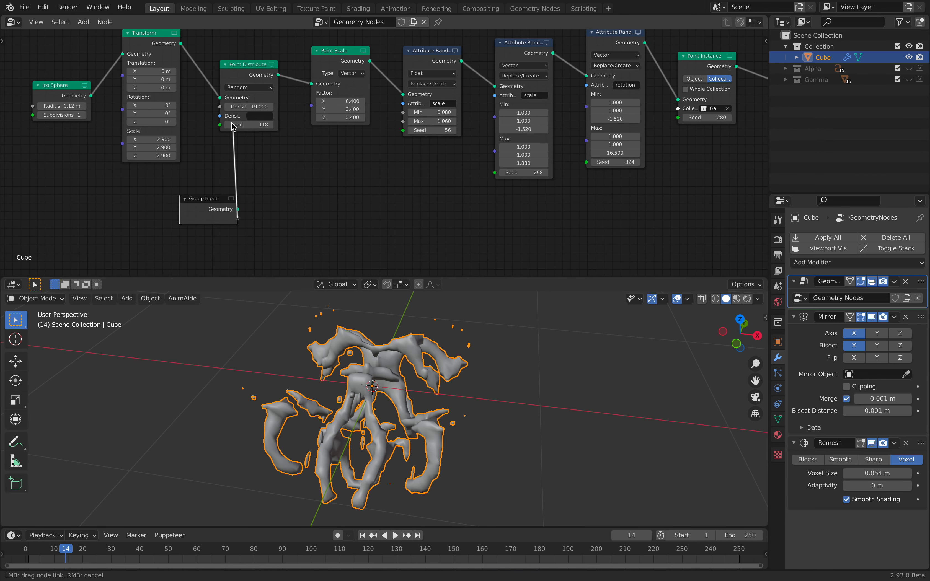
# - Expose Point Distribute's Seed through Group Input and link it to the vector scale randomizer, rotation randomizer and Point Instance seeds
pyautogui.moveTo(228, 128); pyautogui.dragTo(221, 125)
pyautogui.moveTo(237, 218); pyautogui.dragTo(495, 173)
pyautogui.moveTo(584, 165); pyautogui.dragTo(678, 117)
pyautogui.moveTo(195, 198); pyautogui.dragTo(95, 200)
# - Duplicate the Cube along the X axis beside the original and set the copy's Seed to 284
pyautogui.moveTo(438, 389); pyautogui.dragTo(367, 353, button='middle')
pyautogui.scroll(-2, 474, 392)
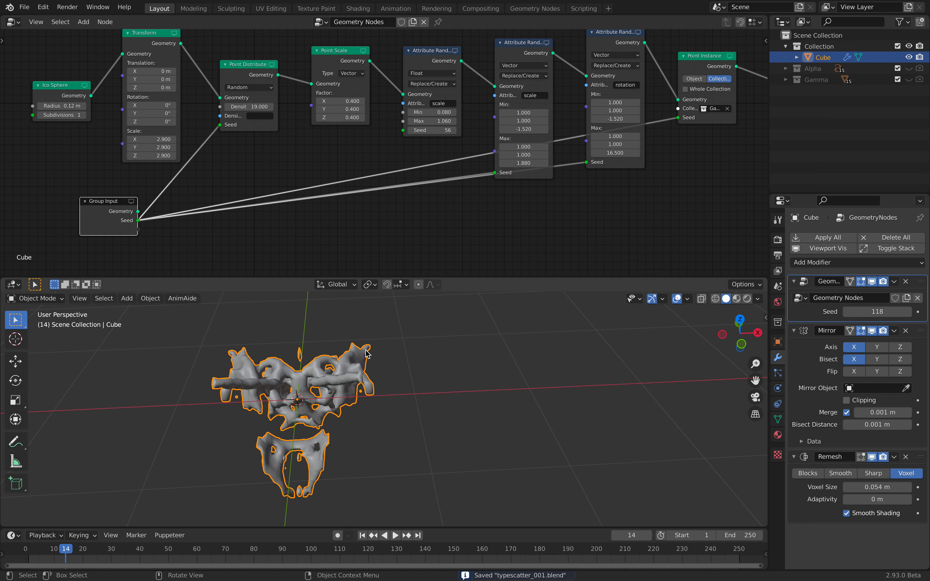
pyautogui.hotkey('shift', 'd')
pyautogui.press('x')
pyautogui.click(653, 384)
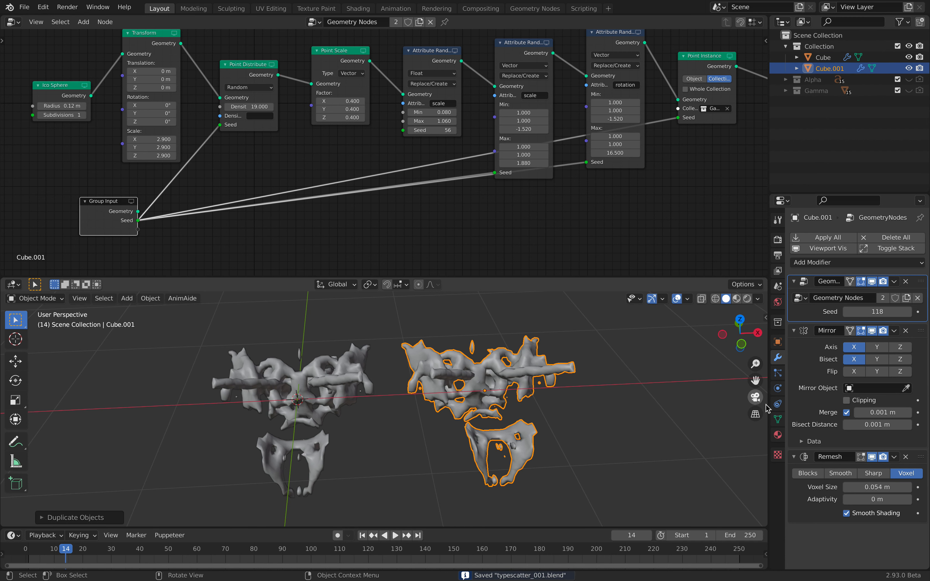
pyautogui.moveTo(863, 312); pyautogui.dragTo(927, 312)
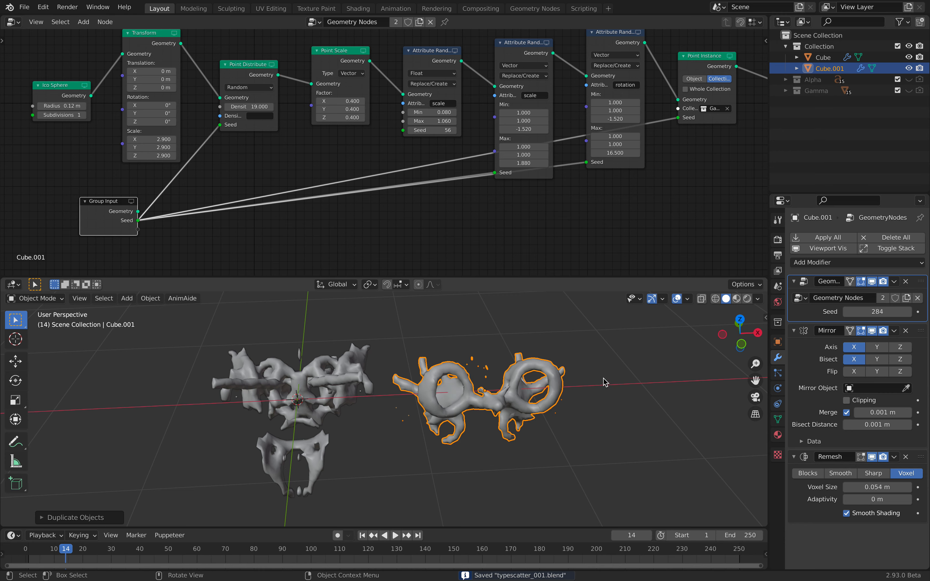
# - Duplicate the second shape along the X axis to form a third and set its Seed to 362
pyautogui.keyDown('shift'); pyautogui.moveTo(610, 382); pyautogui.dragTo(408, 389, button='middle'); pyautogui.keyUp('shift')
pyautogui.moveTo(408, 390); pyautogui.dragTo(399, 442, button='middle')
pyautogui.hotkey('shift', 'd')
pyautogui.press('x')
pyautogui.click(566, 413)
pyautogui.moveTo(861, 312); pyautogui.dragTo(890, 312)
# - In top view, duplicate the third shape to below the original and set the copy's Seed to 496
pyautogui.moveTo(636, 366); pyautogui.dragTo(697, 360, button='middle')
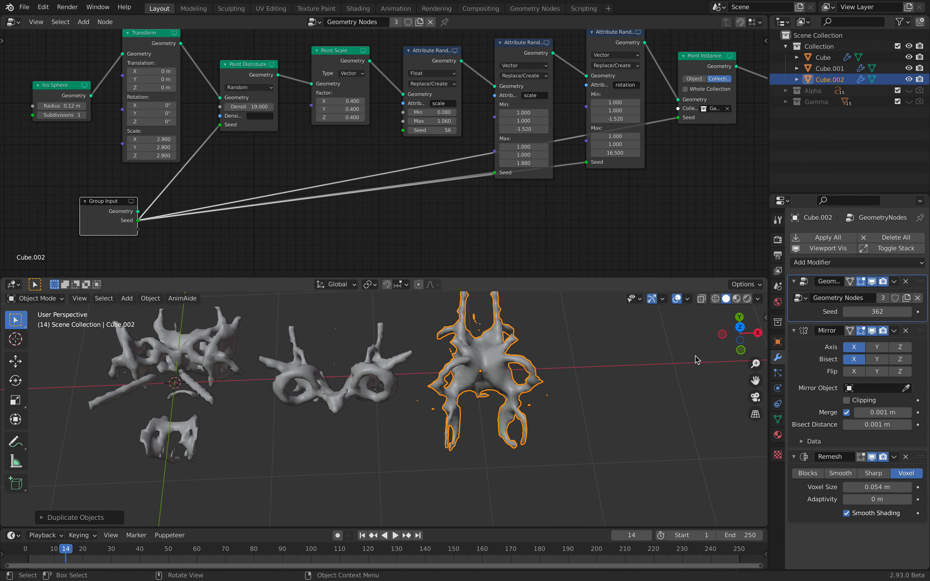
pyautogui.click(740, 325)
pyautogui.hotkey('shift', 'd')
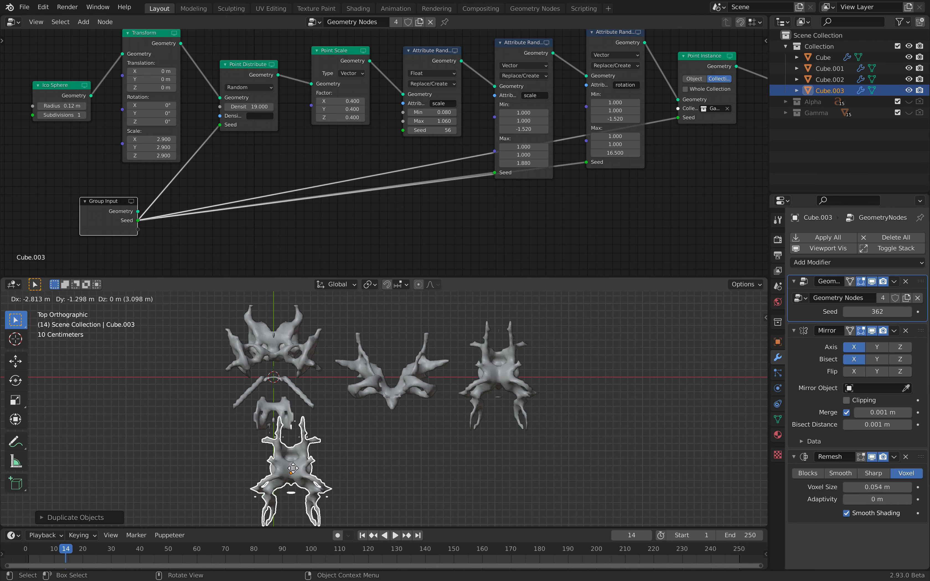
pyautogui.click(93, 335)
pyautogui.keyDown('shift'); pyautogui.moveTo(93, 336); pyautogui.dragTo(94, 267, button='middle'); pyautogui.keyUp('shift')
pyautogui.moveTo(870, 308); pyautogui.dragTo(883, 309)
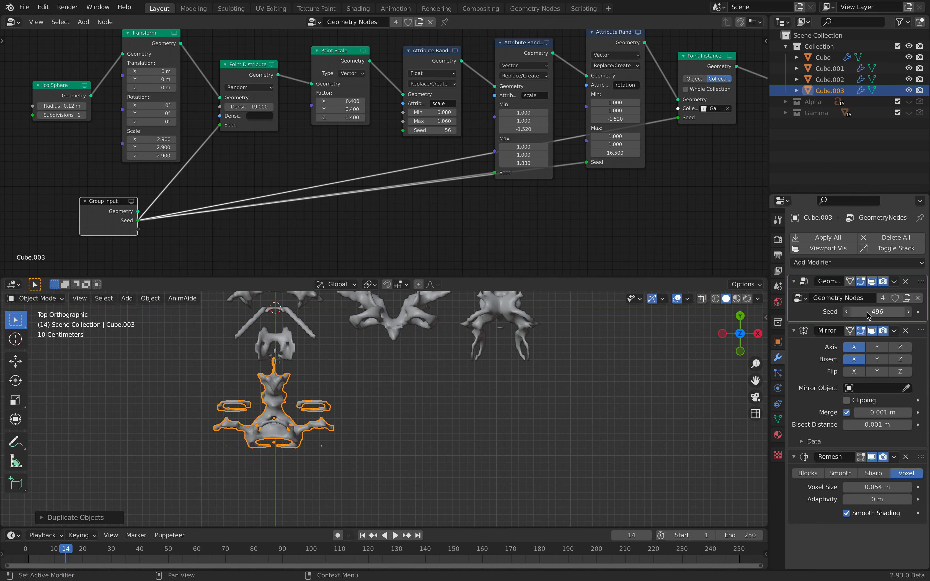
# - Duplicate the lower-row shape beside itself, below the second shape, and change the copy's Seed
pyautogui.keyDown('shift'); pyautogui.moveTo(426, 385); pyautogui.dragTo(350, 427, button='middle'); pyautogui.keyUp('shift')
pyautogui.hotkey('shift', 'd')
pyautogui.click(532, 465)
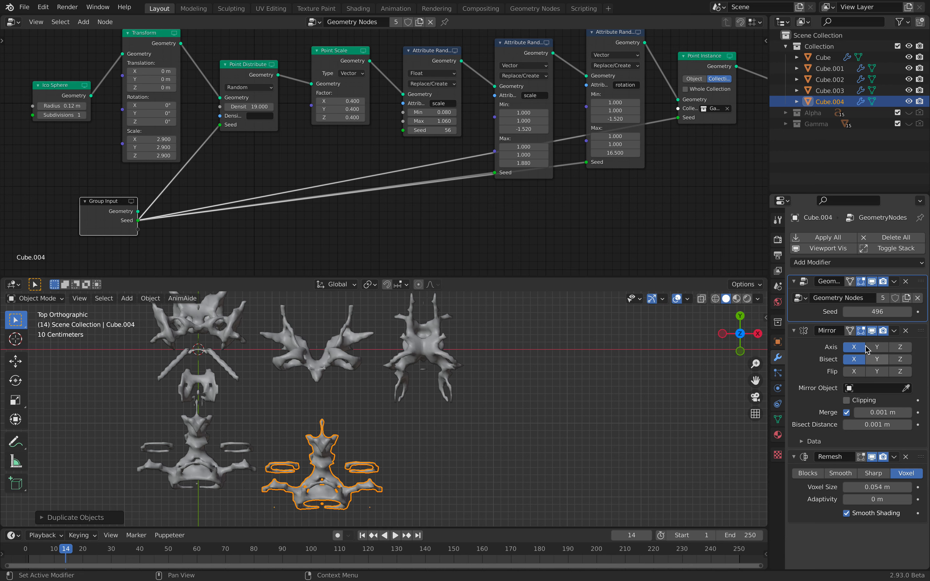
pyautogui.moveTo(864, 313); pyautogui.dragTo(886, 312)
# - Add another copy at the end of the lower row, below the third shape, and set its Seed to 1128
pyautogui.hotkey('shift', 'd')
pyautogui.click(519, 446)
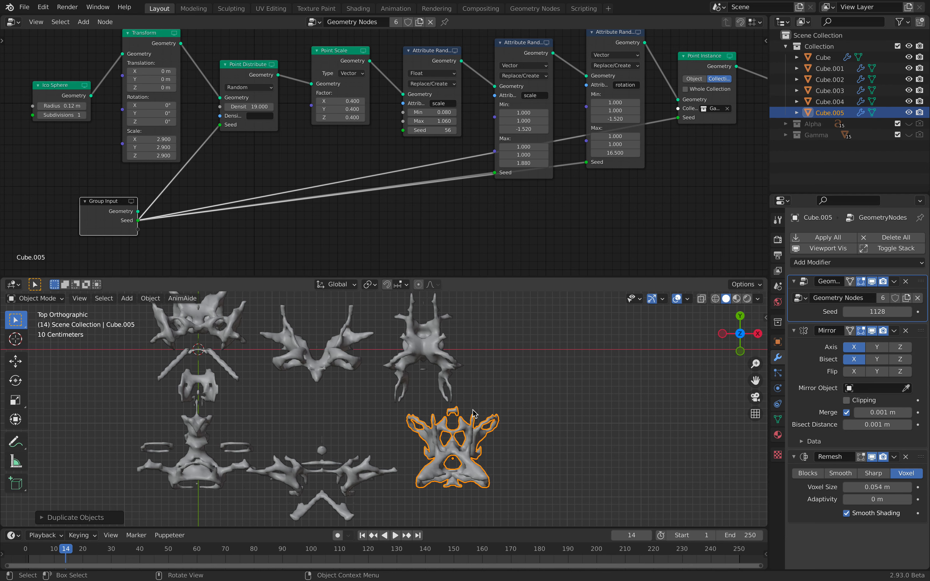
# - Duplicate the last shape to the upper row as a fourth column and set the copy's Seed to 1242
pyautogui.keyDown('shift'); pyautogui.moveTo(475, 424); pyautogui.dragTo(425, 422, button='middle'); pyautogui.keyUp('shift')
pyautogui.hotkey('shift', 'd')
pyautogui.click(514, 308)
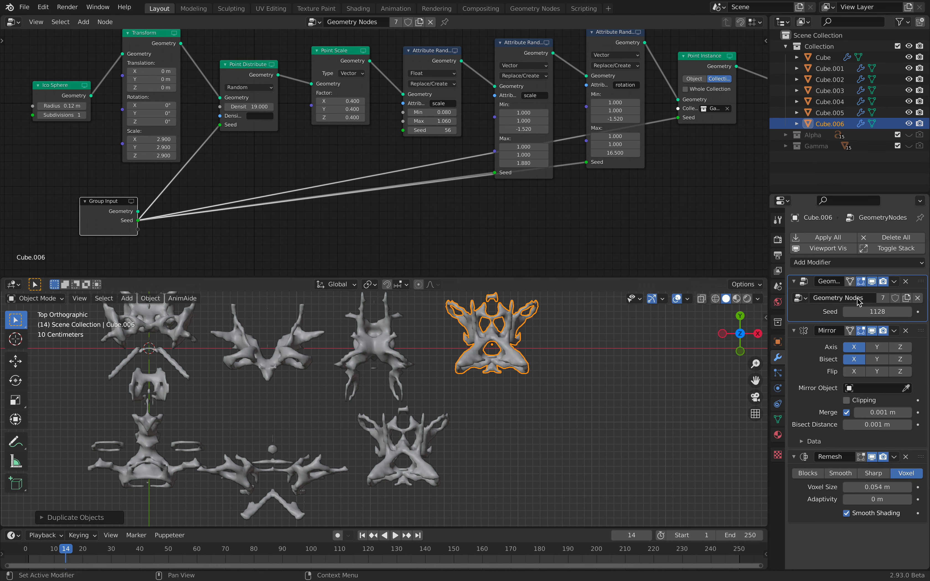
pyautogui.moveTo(869, 312); pyautogui.dragTo(884, 312)
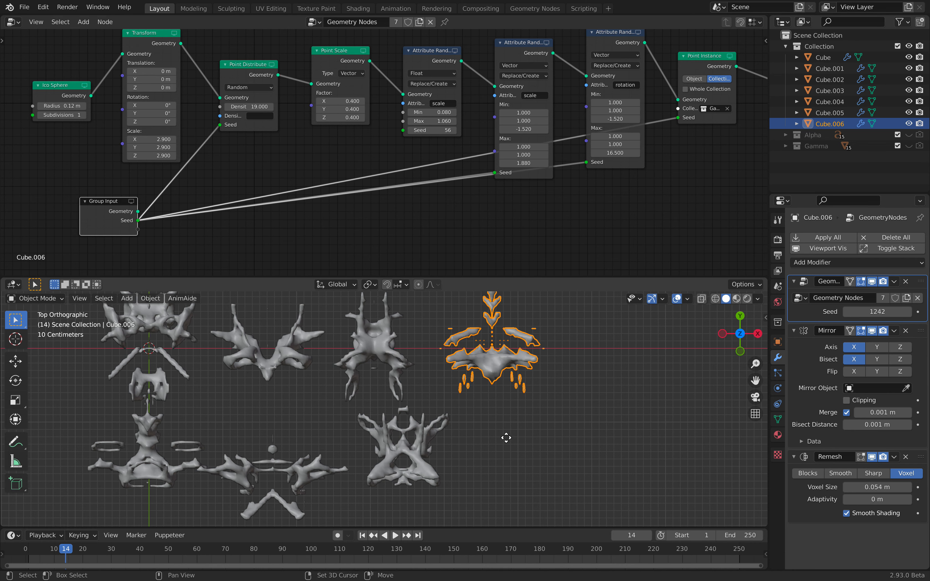
# - Duplicate the fourth-column shape to the lower row directly beneath it and change the copy's Seed
pyautogui.hotkey('shift', 'd')
pyautogui.click(506, 535)
pyautogui.moveTo(878, 312)
pyautogui.mouseDown()
pyautogui.moveTo(908, 312)
pyautogui.moveTo(863, 312)
pyautogui.mouseUp()
# - Add a fifth column of two duplicates, giving the upper shape Seed 1350 and the lower one Seed 1438
pyautogui.hotkey('shift', 'd')
pyautogui.click(654, 339)
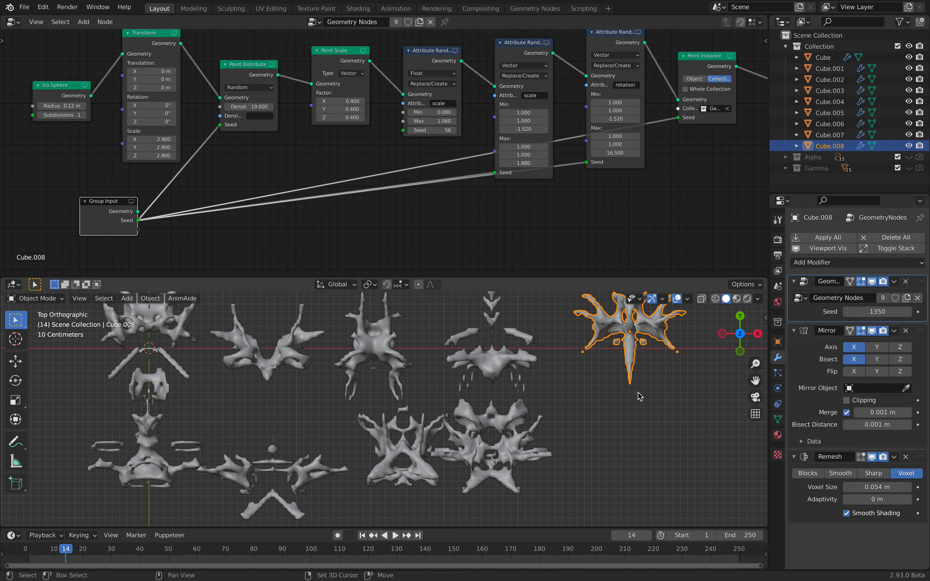
pyautogui.hotkey('shift', 'd')
pyautogui.click(632, 497)
pyautogui.moveTo(877, 312); pyautogui.dragTo(888, 312)
pyautogui.scroll(-2, 653, 331)
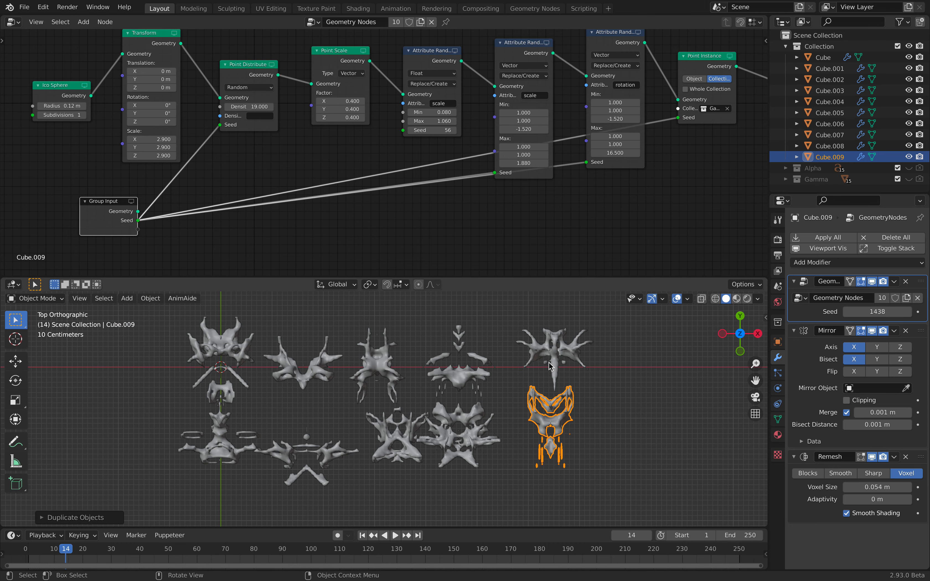
# - Enlarge the 3D viewport over the node editor, deselect the last copy and save typescatter_001.blend
pyautogui.keyDown('shift'); pyautogui.moveTo(578, 300); pyautogui.dragTo(614, 285, button='middle'); pyautogui.keyUp('shift')
pyautogui.moveTo(614, 277); pyautogui.dragTo(619, 183)
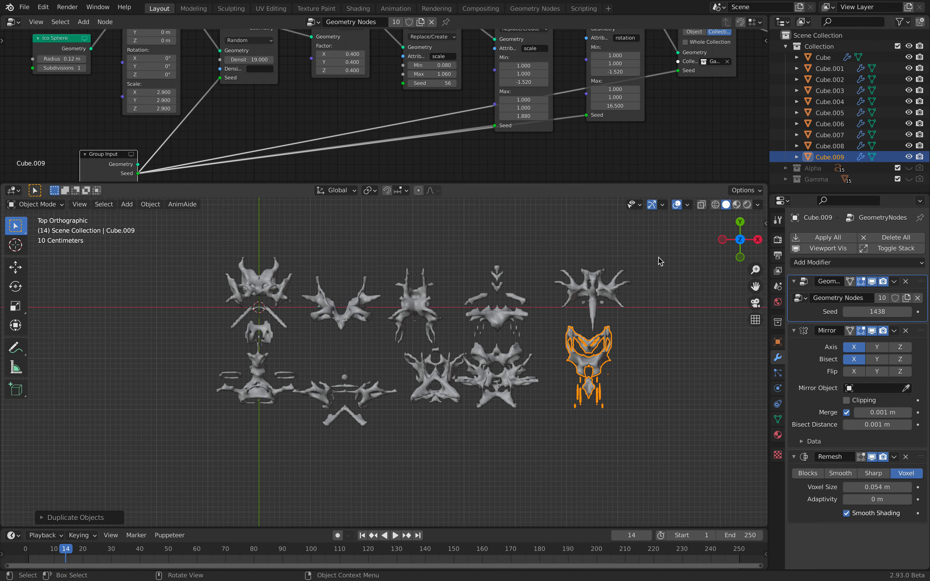
pyautogui.click(660, 262)
pyautogui.keyDown('shift'); pyautogui.moveTo(653, 269); pyautogui.dragTo(620, 285, button='middle'); pyautogui.keyUp('shift')
pyautogui.hotkey('ctrl', 's')
pyautogui.moveTo(565, 327); pyautogui.dragTo(432, 388, button='middle')
pyautogui.scroll(-3, 395, 114)
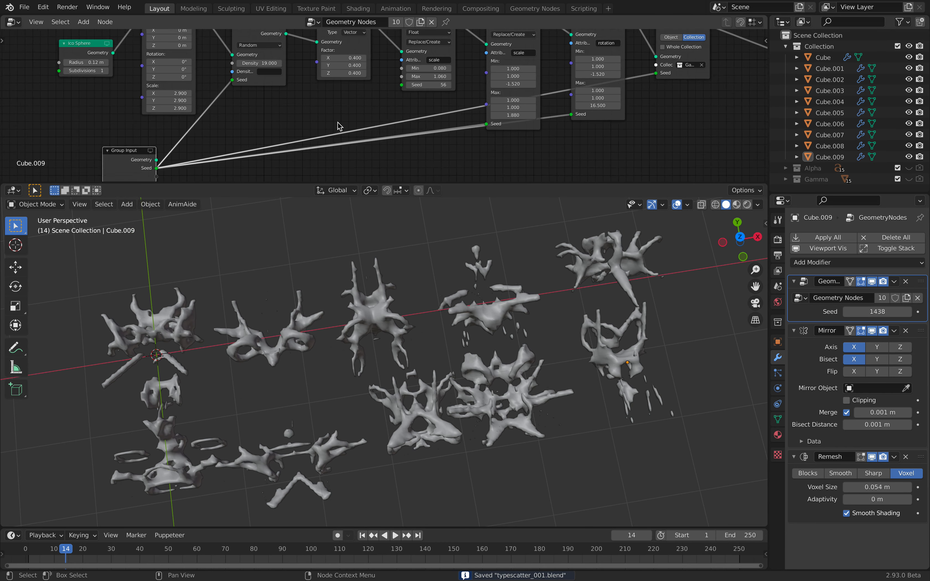
# - Save the project as an incremented new version named typescatter_002.blend
pyautogui.scroll(-1, 353, 109)
pyautogui.click(25, 7)
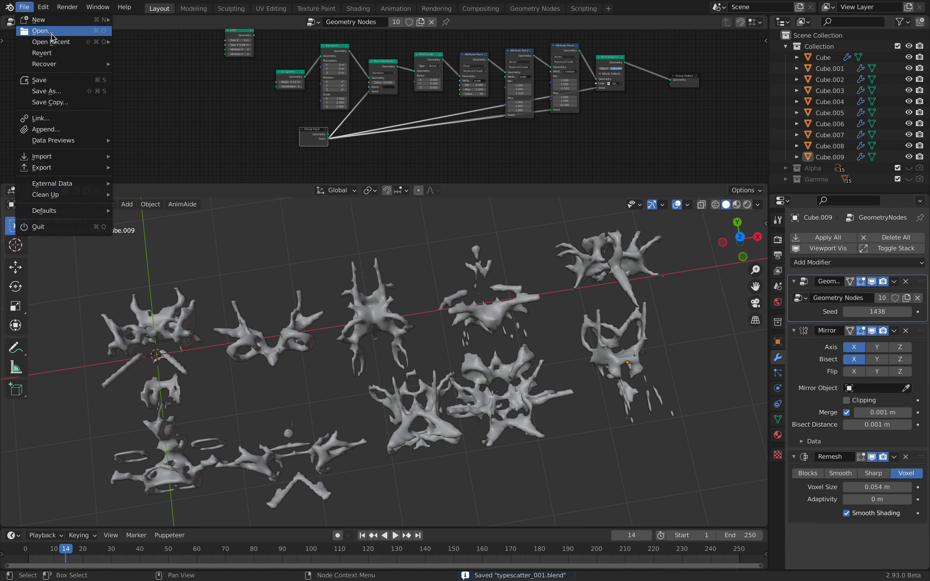
pyautogui.moveTo(58, 44)
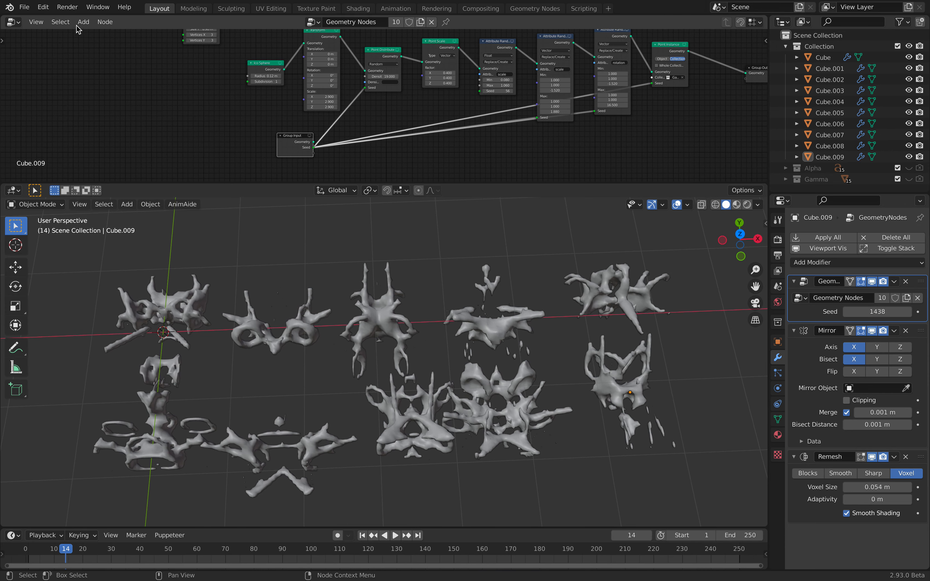
pyautogui.click(24, 7)
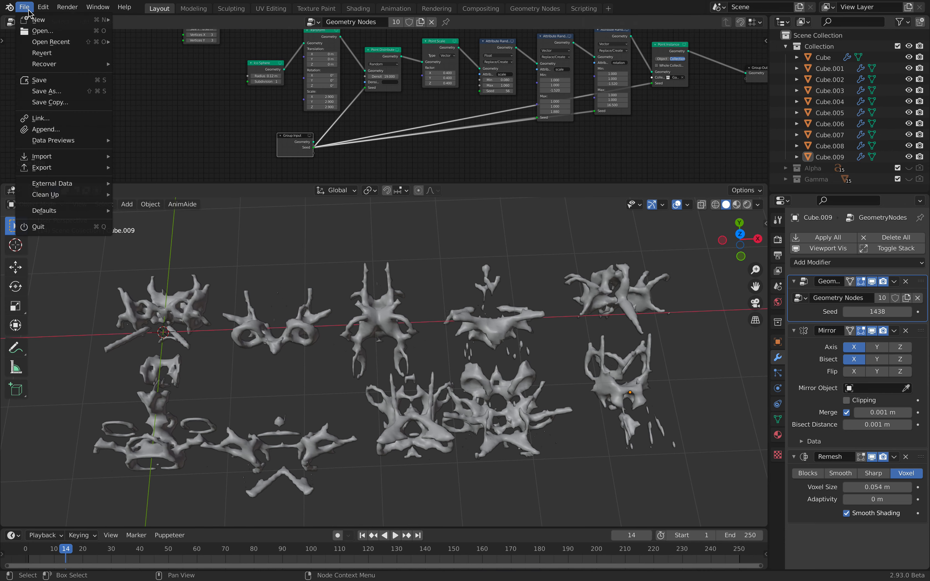
pyautogui.hotkey('ctrl', 'shift', 's')
pyautogui.click(580, 523)
pyautogui.click(671, 523)
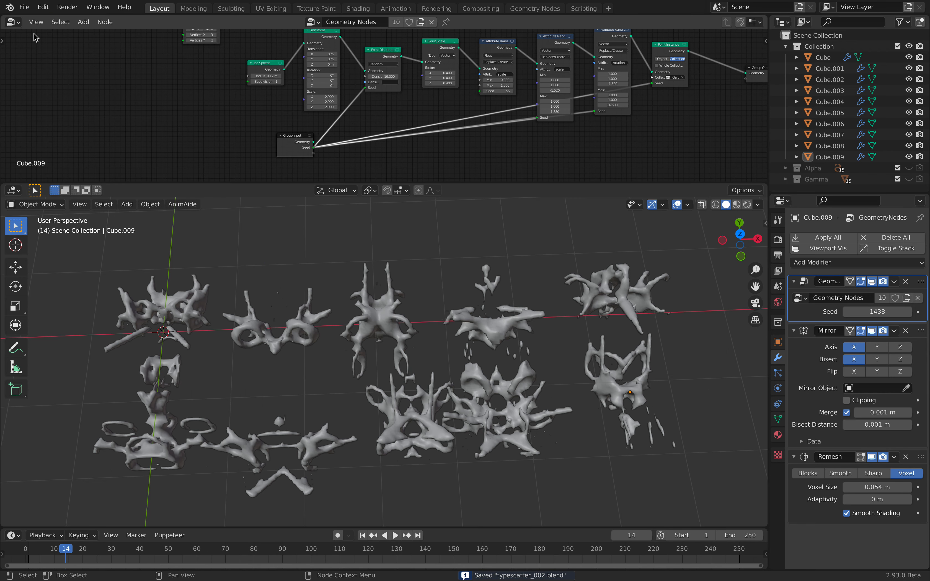
# - Switch the node editor to Sverchok nodes and load the existing NodeTree containing the Note text node
pyautogui.click(16, 23)
pyautogui.click(14, 22)
pyautogui.click(53, 105)
pyautogui.click(338, 22)
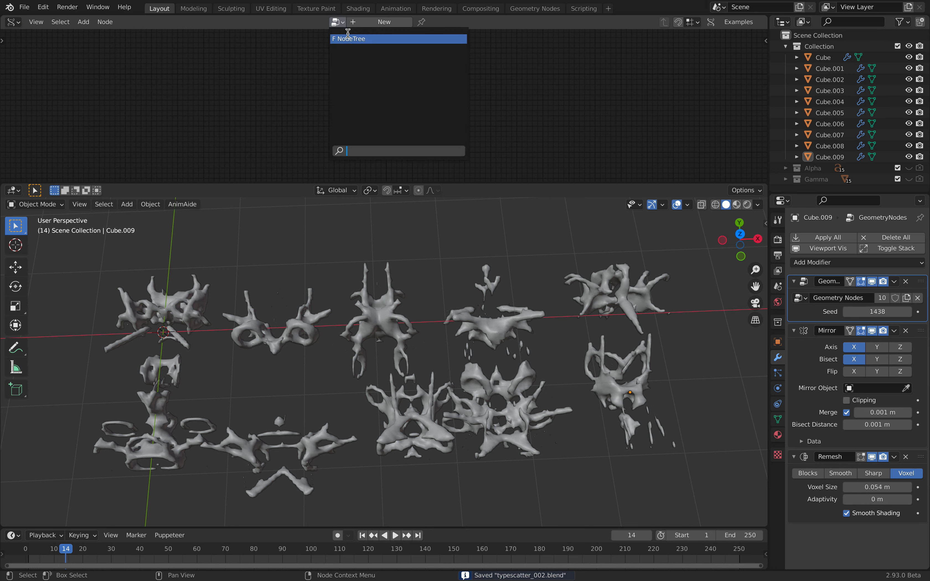
pyautogui.click(346, 36)
pyautogui.moveTo(158, 81); pyautogui.dragTo(369, 114, button='middle')
pyautogui.scroll(3, 363, 115)
pyautogui.scroll(2, 363, 116)
# - Change the Note node's text to "unity unreal" and briefly play the animation to refresh the scattered shapes
pyautogui.click(362, 101)
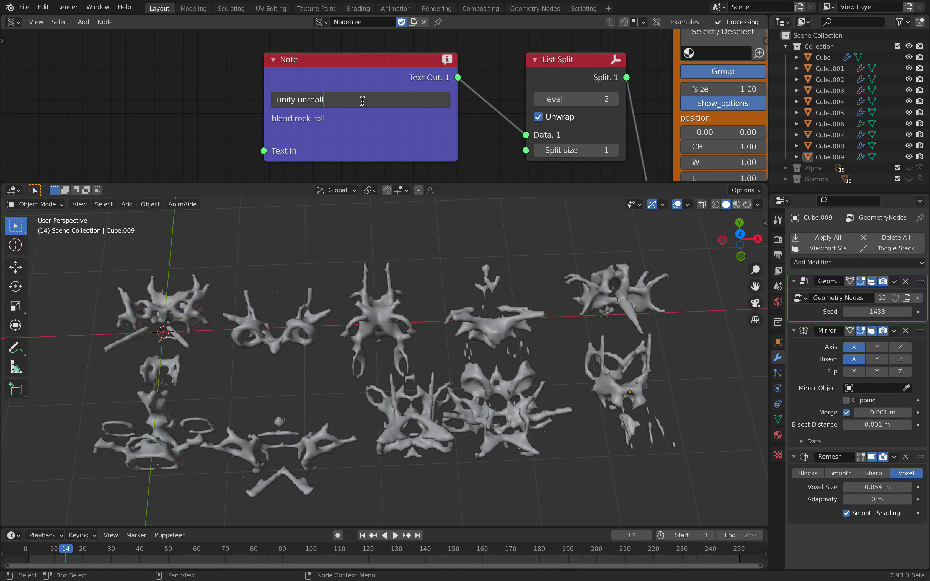
pyautogui.write('unity unreall')
pyautogui.press('BackSpace')
pyautogui.press('Return')
pyautogui.press('space')
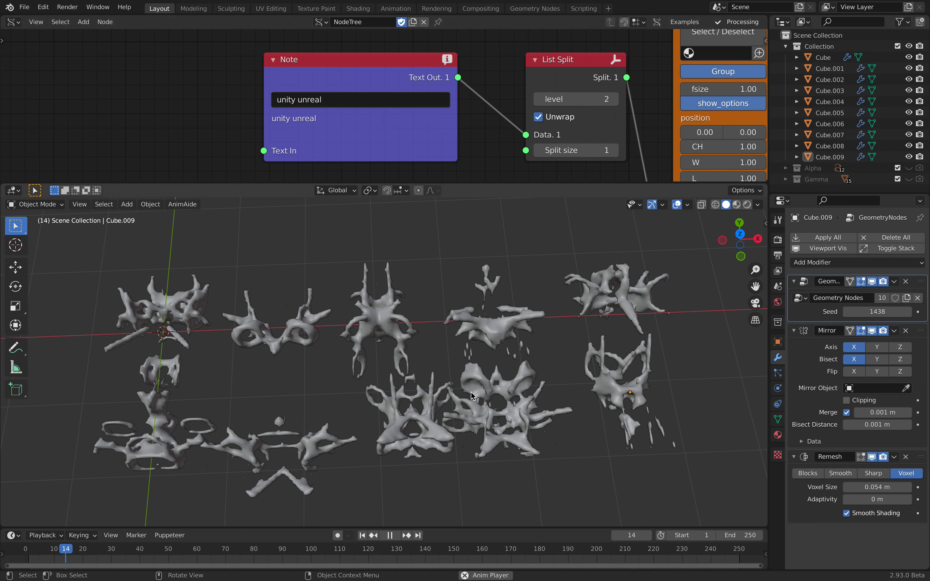
pyautogui.press('space')
pyautogui.moveTo(464, 370); pyautogui.dragTo(449, 363, button='middle')
# - Set the Note node's text to "abcdefghijklmnopq" and briefly play the animation to regenerate the shapes
pyautogui.click(356, 101)
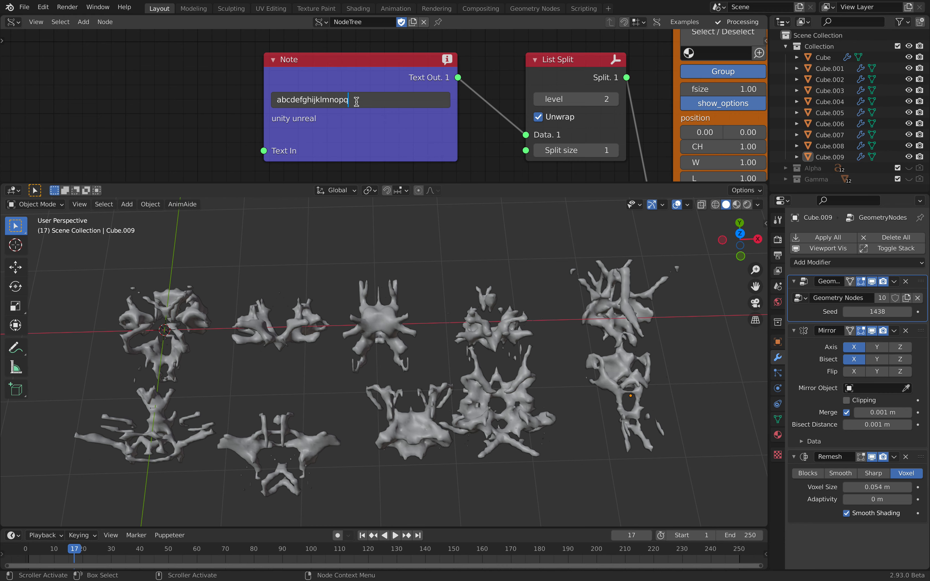
pyautogui.press('Return')
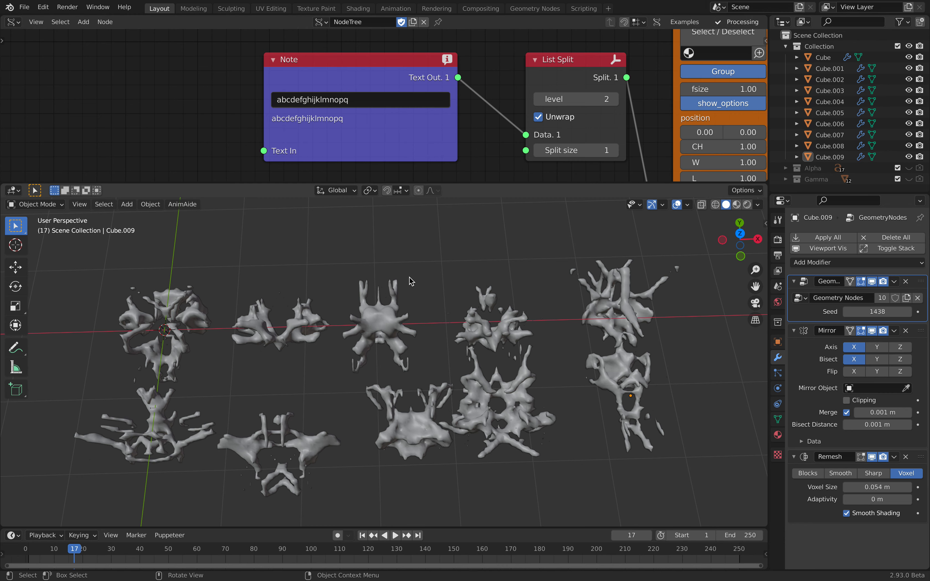
pyautogui.press('space')
pyautogui.press('space')
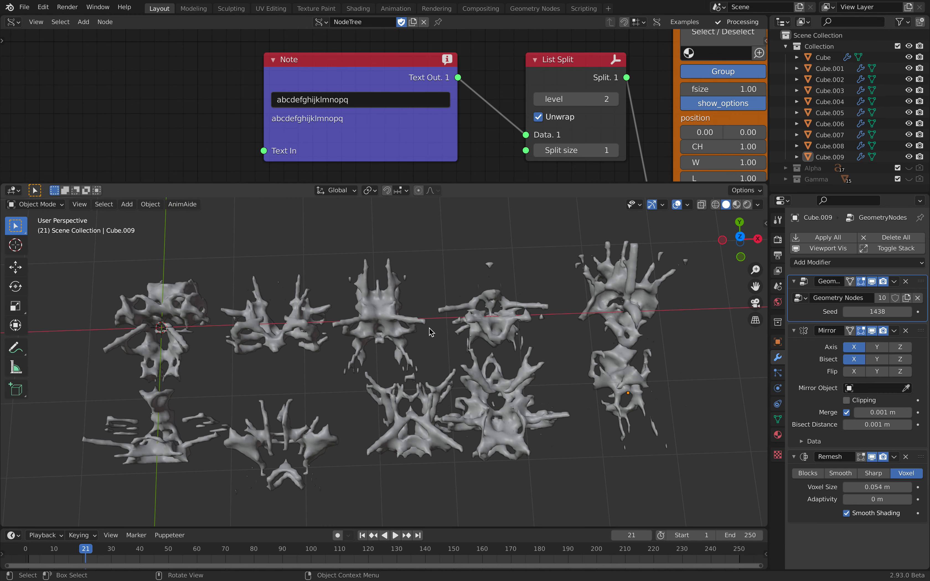
pyautogui.moveTo(418, 337); pyautogui.dragTo(514, 337, button='middle')
pyautogui.scroll(2, 514, 337)
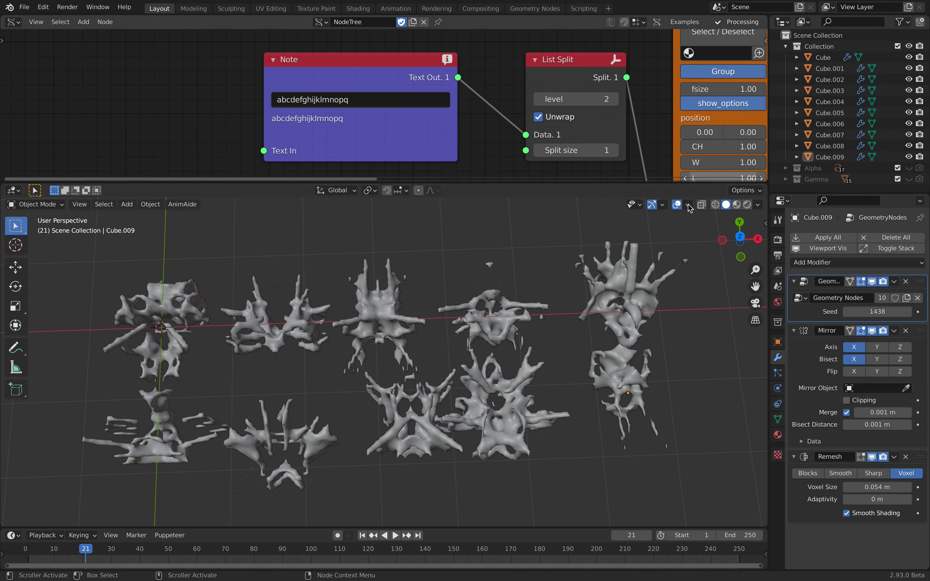
# - Select the original Cube, bring back its Geometry Nodes tree in an enlarged node editor and set Point Distribute's Density to 33.8
pyautogui.click(823, 58)
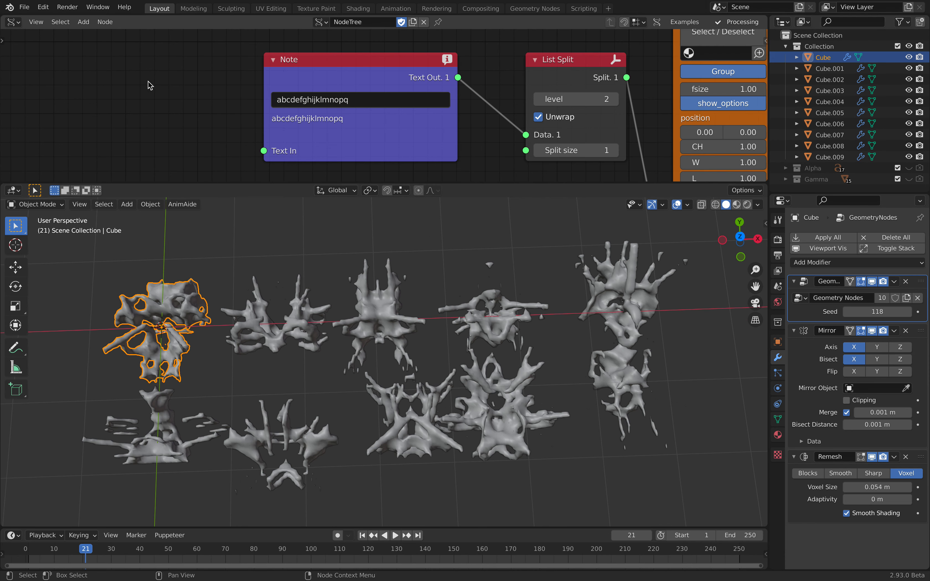
pyautogui.click(14, 22)
pyautogui.click(73, 138)
pyautogui.moveTo(429, 183); pyautogui.dragTo(427, 275)
pyautogui.moveTo(398, 176); pyautogui.dragTo(330, 171, button='middle')
pyautogui.scroll(-2, 373, 161)
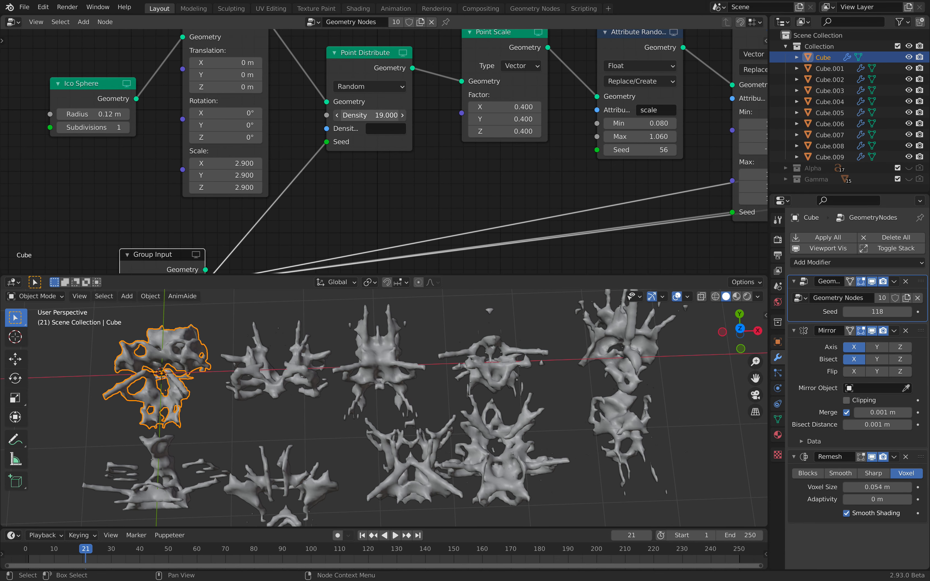
pyautogui.moveTo(369, 115); pyautogui.dragTo(531, 410)
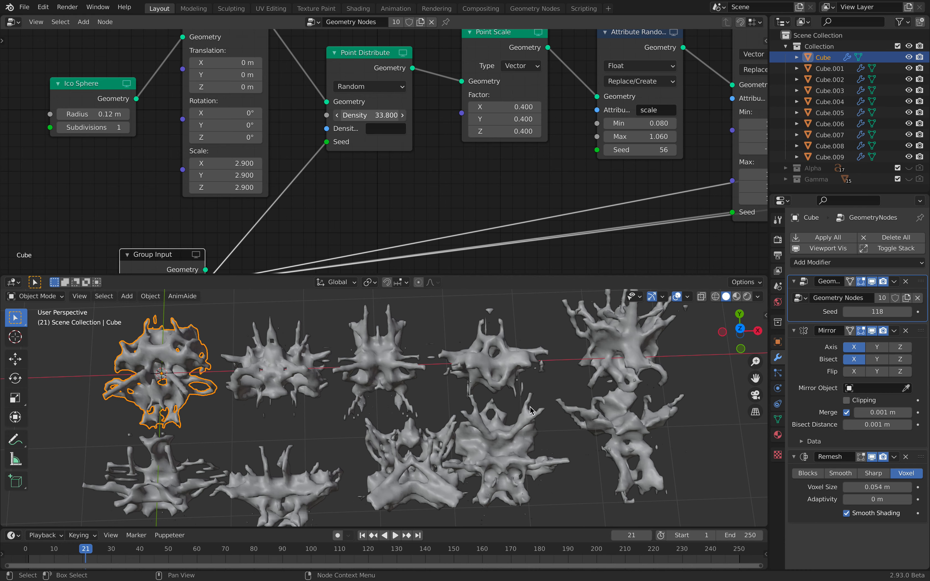
# - Deselect the original shape and save the changes to typescatter_002.blend
pyautogui.scroll(-3, 522, 408)
pyautogui.moveTo(523, 408); pyautogui.dragTo(532, 398, button='middle')
pyautogui.click(587, 376)
pyautogui.hotkey('ctrl', 's')
pyautogui.moveTo(586, 376); pyautogui.dragTo(564, 367, button='middle')
pyautogui.scroll(-10, 490, 193)
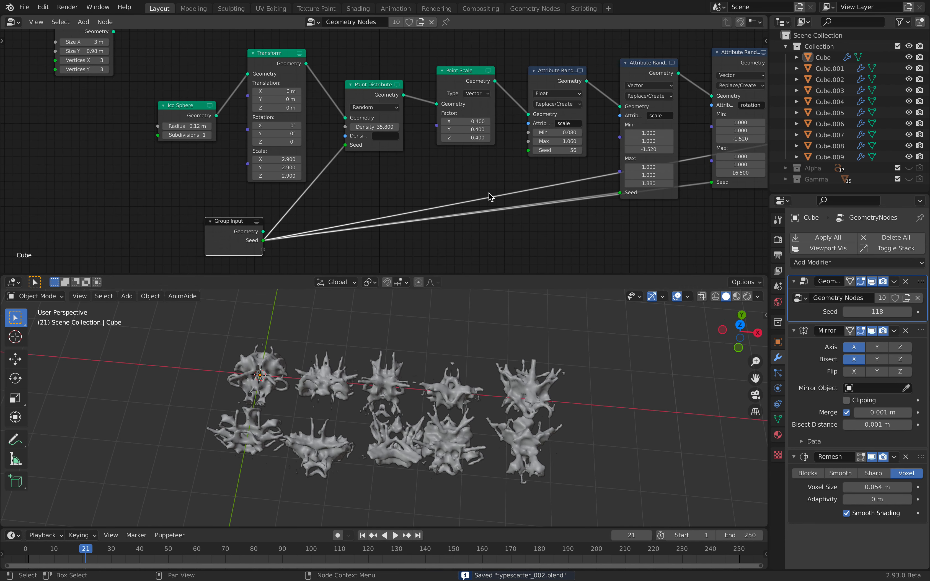
pyautogui.moveTo(517, 205); pyautogui.dragTo(483, 199, button='middle')
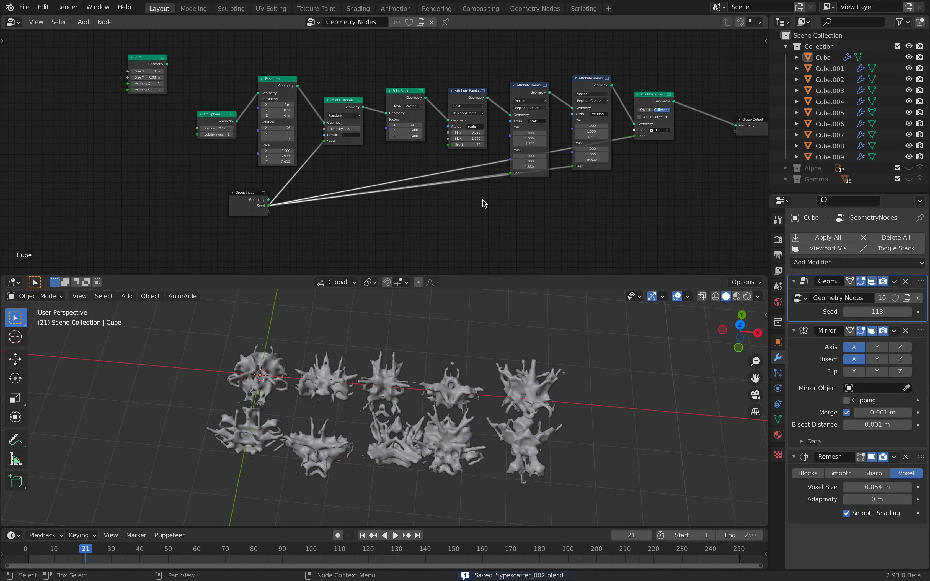